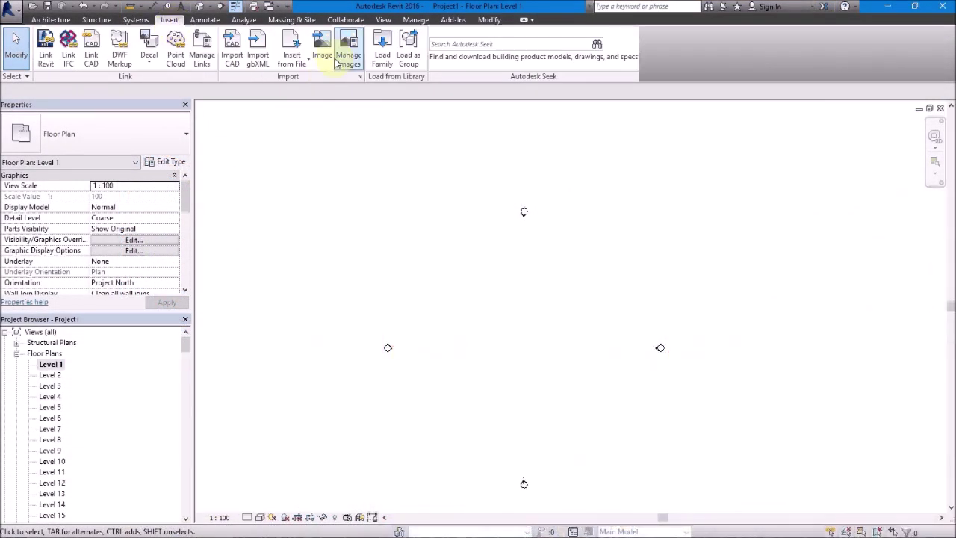
Step: Insert the tower plans-and-section JPG as an image on the Level 1 floor plan
{"action": "left_click", "coordinate": [324, 56]}
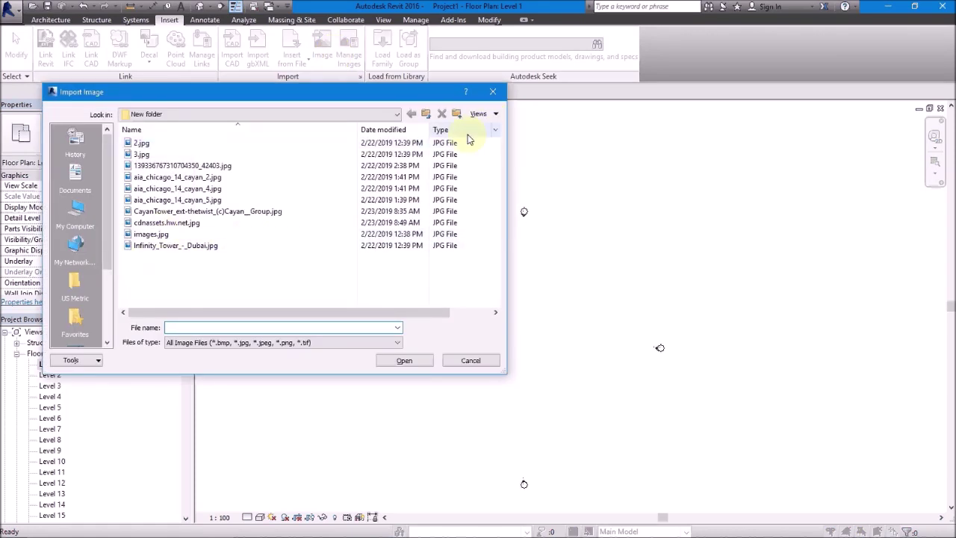
{"action": "left_click", "coordinate": [495, 114]}
{"action": "left_click", "coordinate": [491, 154]}
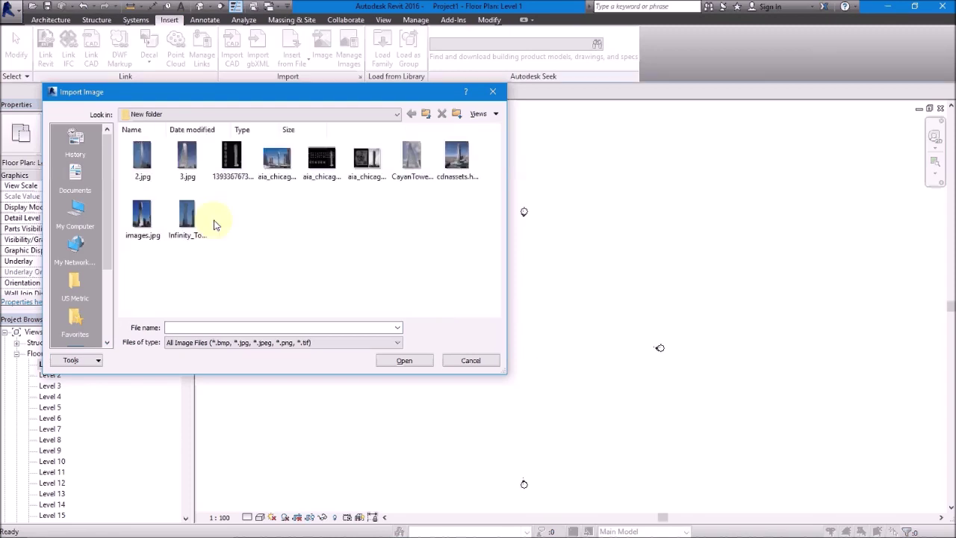
{"action": "left_click", "coordinate": [228, 164]}
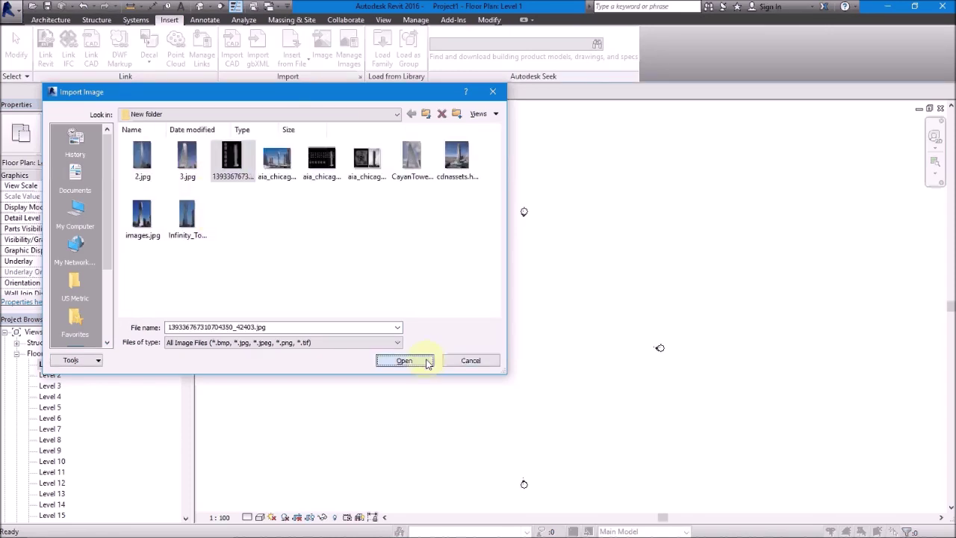
{"action": "left_click", "coordinate": [427, 360]}
{"action": "left_click", "coordinate": [536, 364]}
Step: Zoom around to inspect the placed tower drawing, then deselect it
{"action": "scroll", "coordinate": [535, 301], "scroll_direction": "down", "scroll_amount": 3}
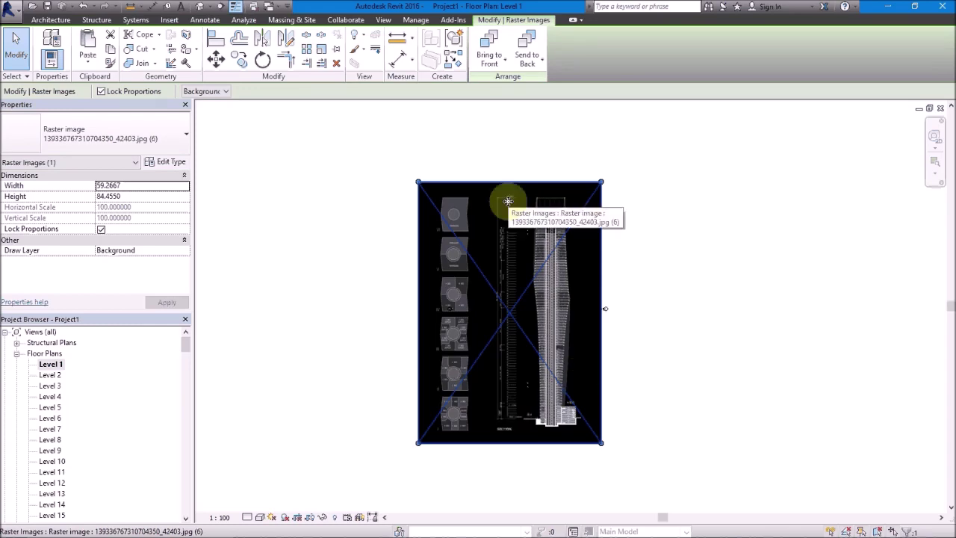
{"action": "scroll", "coordinate": [456, 432], "scroll_direction": "up", "scroll_amount": 3}
{"action": "scroll", "coordinate": [418, 390], "scroll_direction": "up", "scroll_amount": 3}
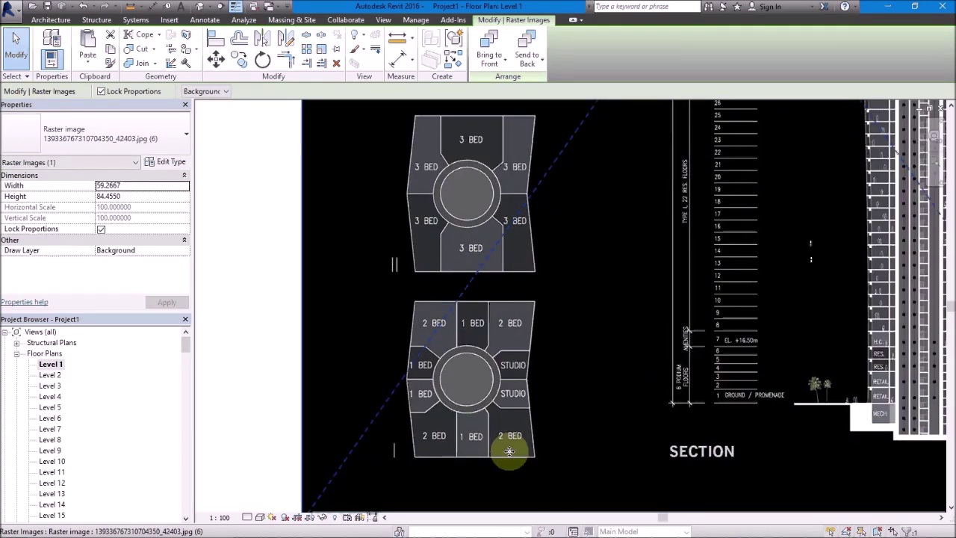
{"action": "scroll", "coordinate": [508, 451], "scroll_direction": "up", "scroll_amount": 1}
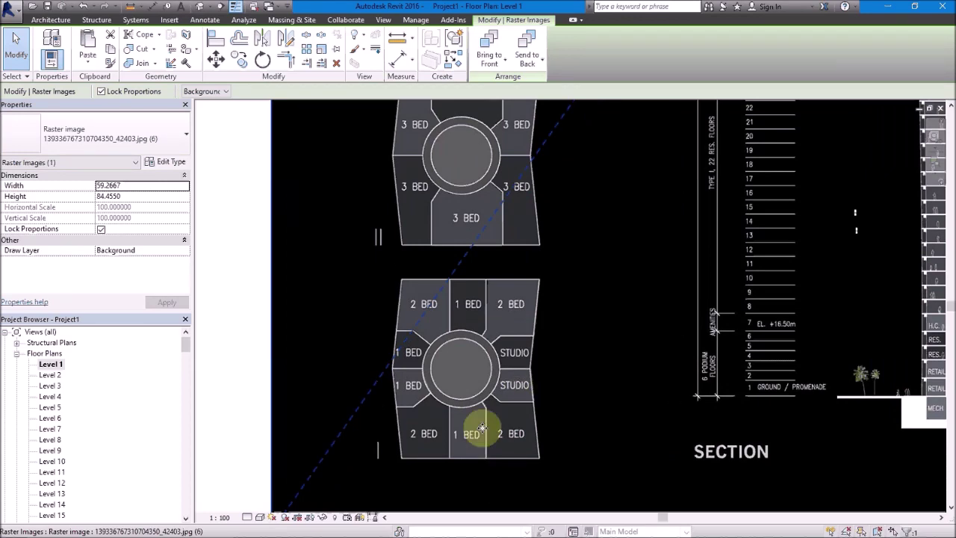
{"action": "scroll", "coordinate": [478, 389], "scroll_direction": "down", "scroll_amount": 2}
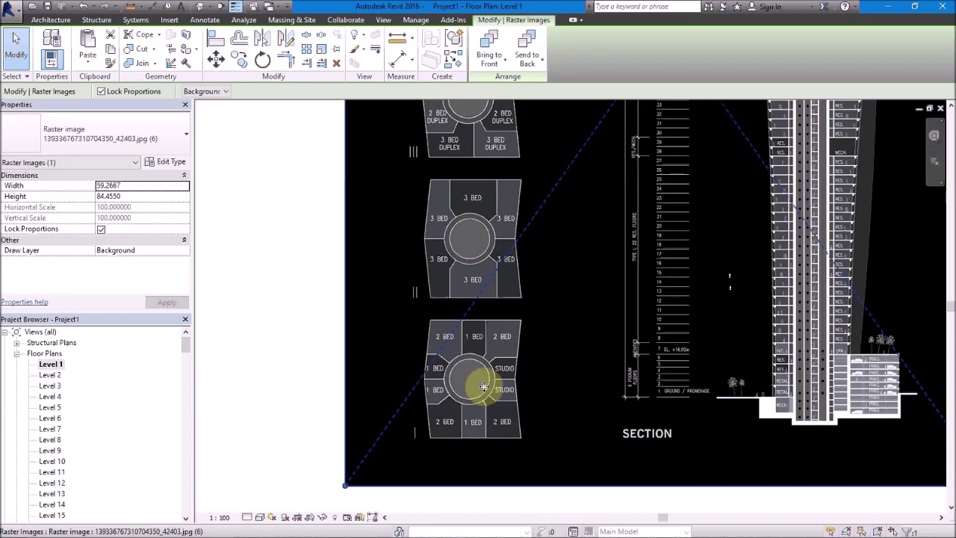
{"action": "scroll", "coordinate": [449, 432], "scroll_direction": "down", "scroll_amount": 1}
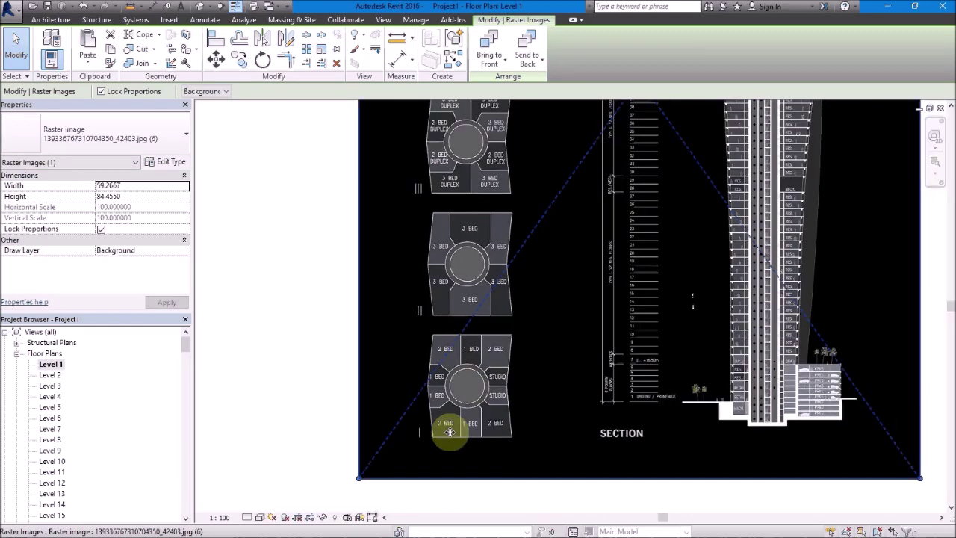
{"action": "scroll", "coordinate": [452, 433], "scroll_direction": "down", "scroll_amount": 1}
{"action": "scroll", "coordinate": [486, 422], "scroll_direction": "down", "scroll_amount": 1}
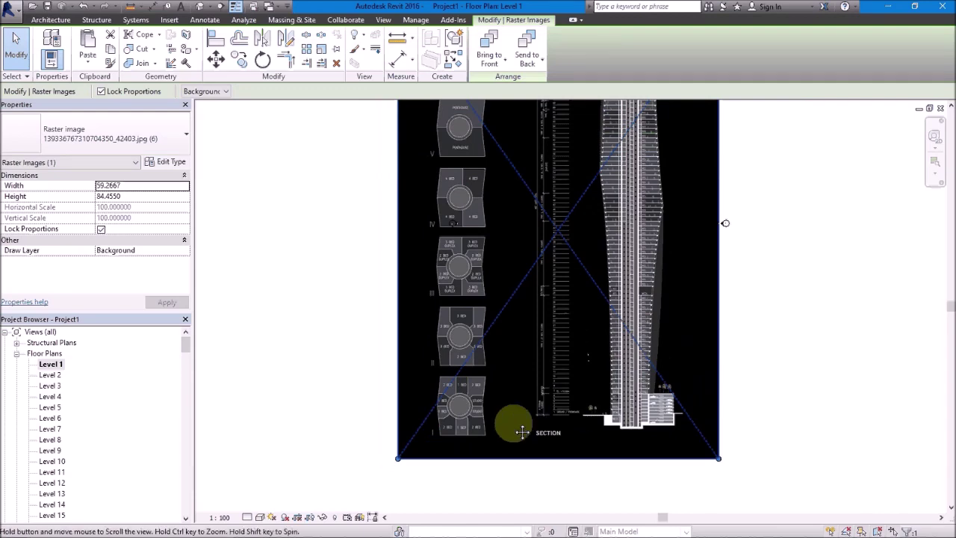
{"action": "scroll", "coordinate": [521, 431], "scroll_direction": "down", "scroll_amount": 1}
{"action": "scroll", "coordinate": [501, 455], "scroll_direction": "down", "scroll_amount": 1}
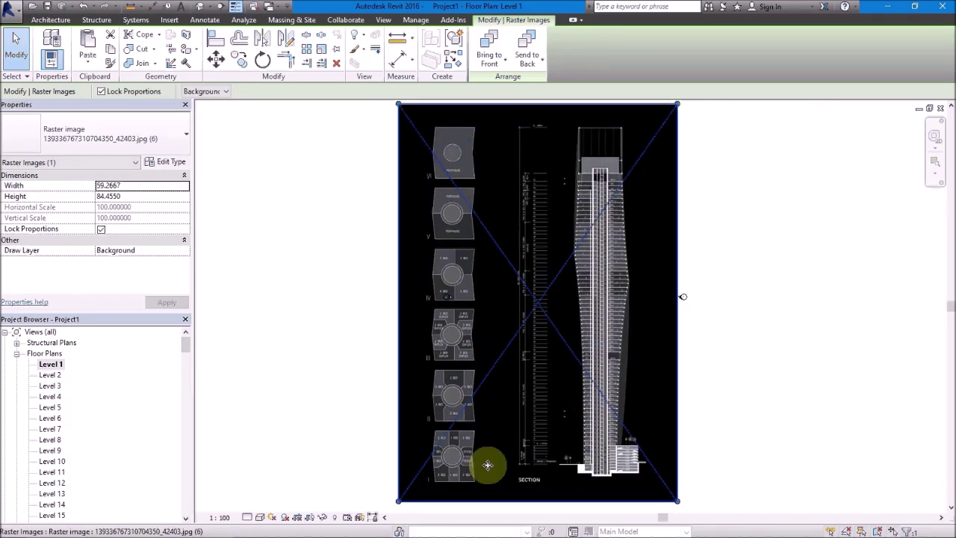
{"action": "scroll", "coordinate": [488, 464], "scroll_direction": "up", "scroll_amount": 2}
{"action": "scroll", "coordinate": [463, 480], "scroll_direction": "up", "scroll_amount": 1}
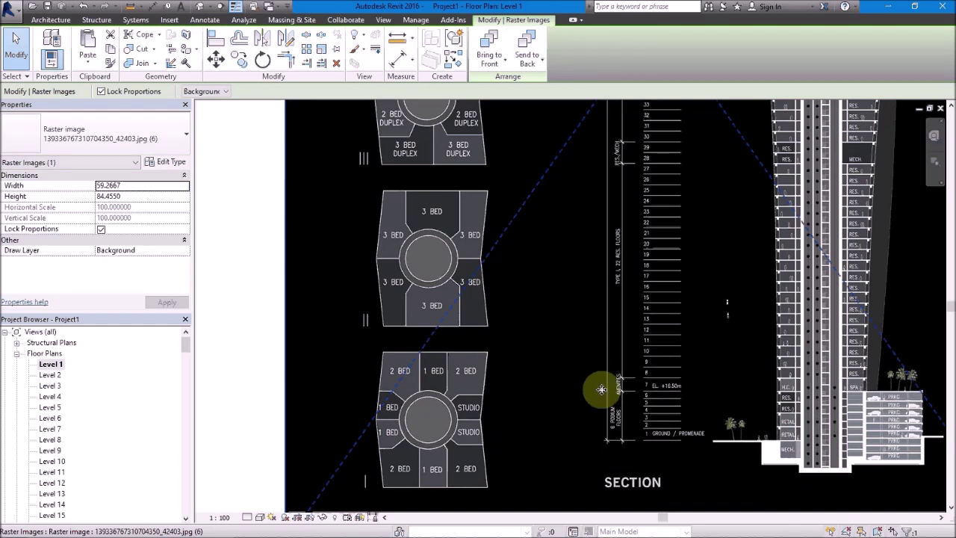
{"action": "scroll", "coordinate": [598, 390], "scroll_direction": "down", "scroll_amount": 1}
{"action": "scroll", "coordinate": [579, 363], "scroll_direction": "down", "scroll_amount": 1}
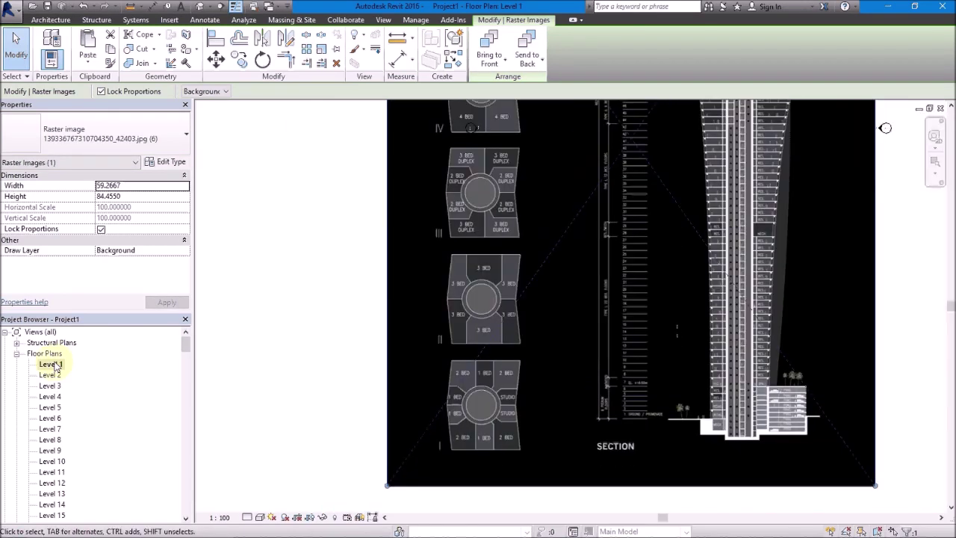
{"action": "left_click", "coordinate": [52, 364]}
{"action": "scroll", "coordinate": [54, 388], "scroll_direction": "down", "scroll_amount": 2}
{"action": "scroll", "coordinate": [56, 418], "scroll_direction": "down", "scroll_amount": 4}
{"action": "scroll", "coordinate": [60, 437], "scroll_direction": "down", "scroll_amount": 3}
{"action": "scroll", "coordinate": [52, 433], "scroll_direction": "down", "scroll_amount": 3}
{"action": "scroll", "coordinate": [52, 429], "scroll_direction": "down", "scroll_amount": 3}
{"action": "scroll", "coordinate": [63, 422], "scroll_direction": "down", "scroll_amount": 3}
{"action": "mouse_move", "coordinate": [187, 396]}
{"action": "left_mouse_down"}
{"action": "mouse_move", "coordinate": [187, 448]}
{"action": "mouse_move", "coordinate": [187, 346]}
{"action": "left_mouse_up"}
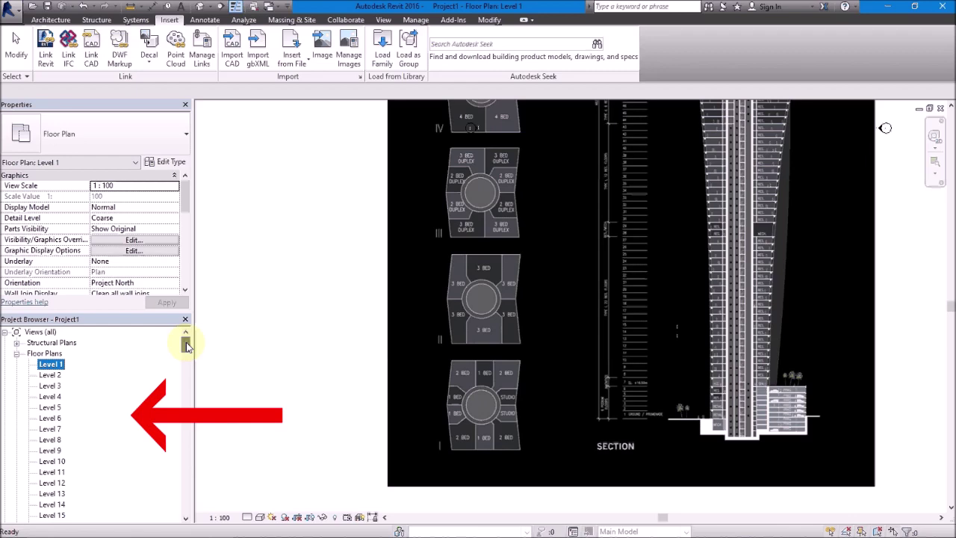
Step: Select the tower image and shift it slightly down and left
{"action": "left_click", "coordinate": [713, 309]}
{"action": "scroll", "coordinate": [559, 369], "scroll_direction": "down", "scroll_amount": 2}
{"action": "scroll", "coordinate": [550, 363], "scroll_direction": "down", "scroll_amount": 2}
{"action": "scroll", "coordinate": [566, 340], "scroll_direction": "down", "scroll_amount": 2}
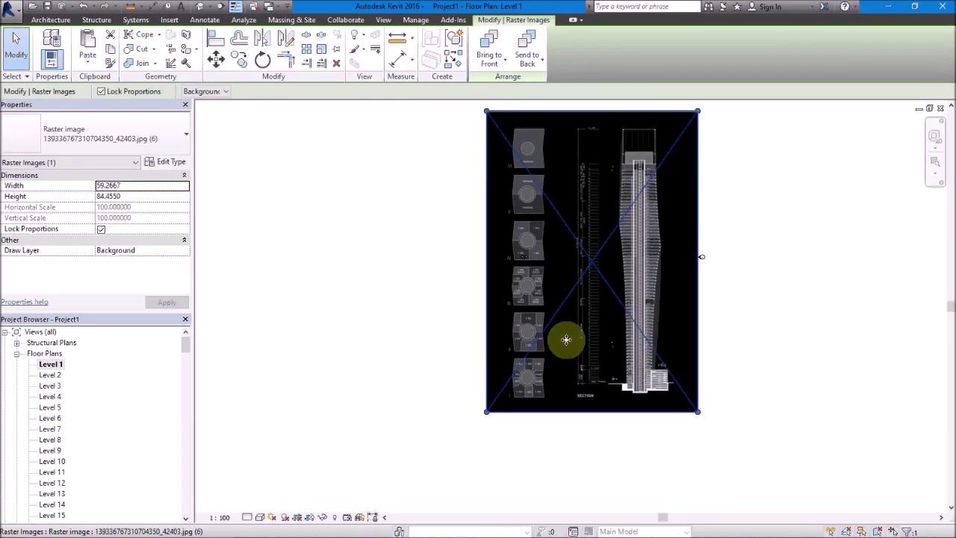
{"action": "left_click_drag", "start_coordinate": [573, 312], "coordinate": [550, 339]}
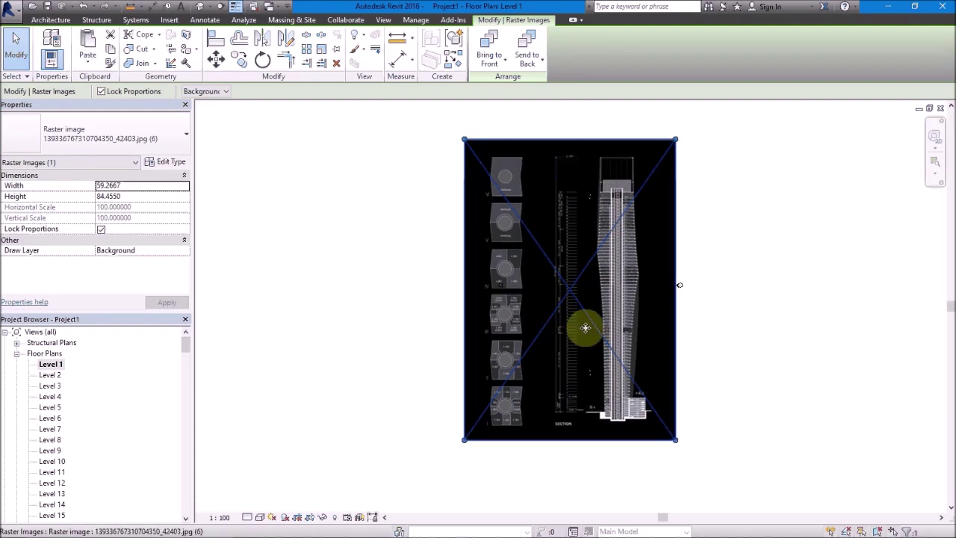
Step: Graphically scale the image from the section base to the EL. +300m mark, 249.0196 wide
{"action": "left_click", "coordinate": [324, 52]}
{"action": "scroll", "coordinate": [537, 393], "scroll_direction": "up", "scroll_amount": 2}
{"action": "scroll", "coordinate": [551, 406], "scroll_direction": "up", "scroll_amount": 2}
{"action": "scroll", "coordinate": [572, 426], "scroll_direction": "up", "scroll_amount": 2}
{"action": "left_click", "coordinate": [576, 438]}
{"action": "scroll", "coordinate": [575, 446], "scroll_direction": "down", "scroll_amount": 2}
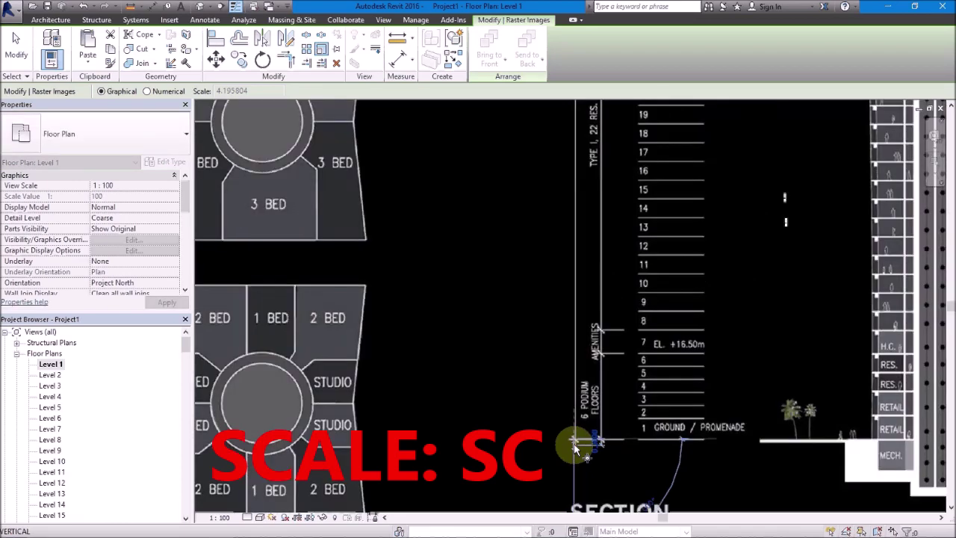
{"action": "scroll", "coordinate": [577, 447], "scroll_direction": "down", "scroll_amount": 3}
{"action": "left_click", "coordinate": [579, 307]}
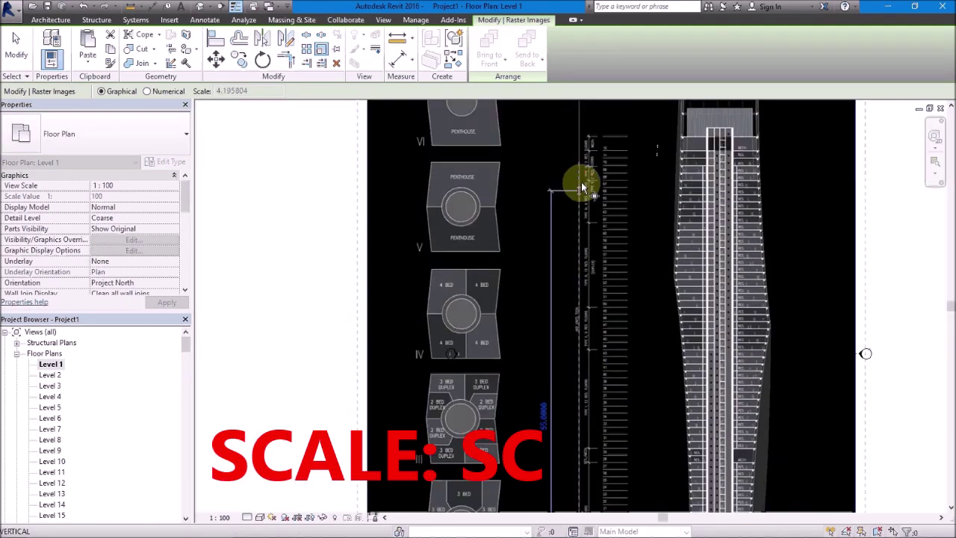
{"action": "scroll", "coordinate": [582, 221], "scroll_direction": "up", "scroll_amount": 3}
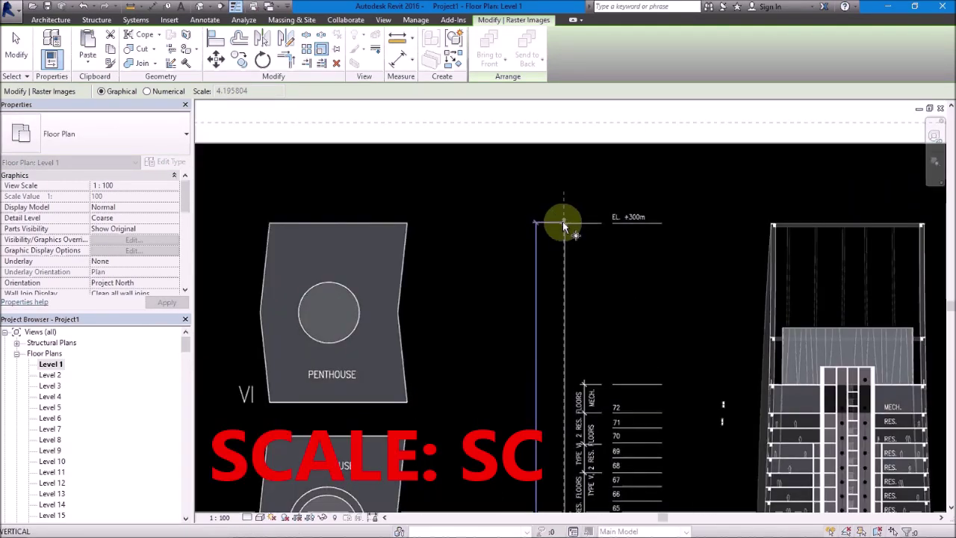
{"action": "left_click", "coordinate": [564, 222]}
{"action": "left_click", "coordinate": [565, 218]}
{"action": "left_click", "coordinate": [564, 218]}
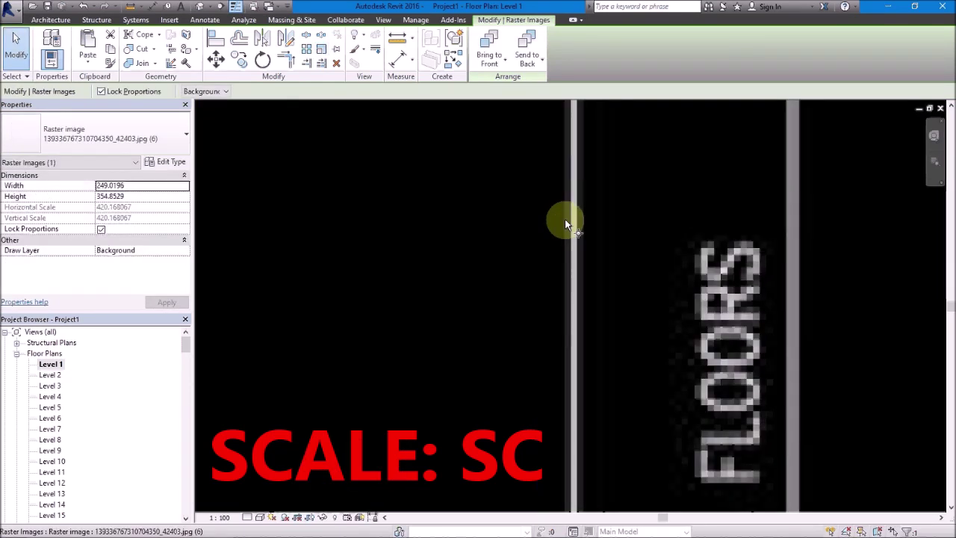
{"action": "scroll", "coordinate": [575, 217], "scroll_direction": "down", "scroll_amount": 2}
{"action": "scroll", "coordinate": [579, 215], "scroll_direction": "down", "scroll_amount": 2}
{"action": "scroll", "coordinate": [579, 215], "scroll_direction": "down", "scroll_amount": 3}
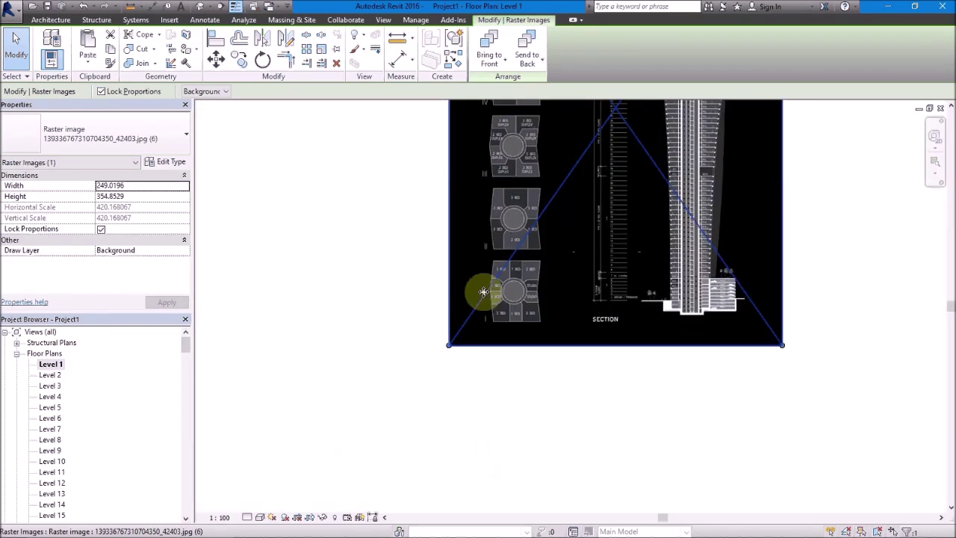
Step: Trace the lowest unit plan's four corners as a closed loop of detail lines
{"action": "scroll", "coordinate": [493, 296], "scroll_direction": "up", "scroll_amount": 4}
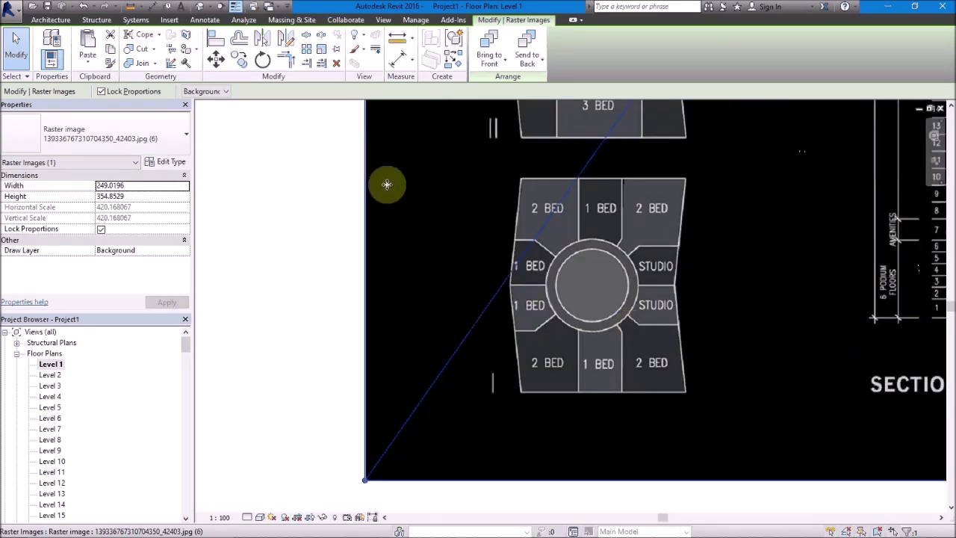
{"action": "left_click", "coordinate": [205, 20]}
{"action": "left_click", "coordinate": [277, 35]}
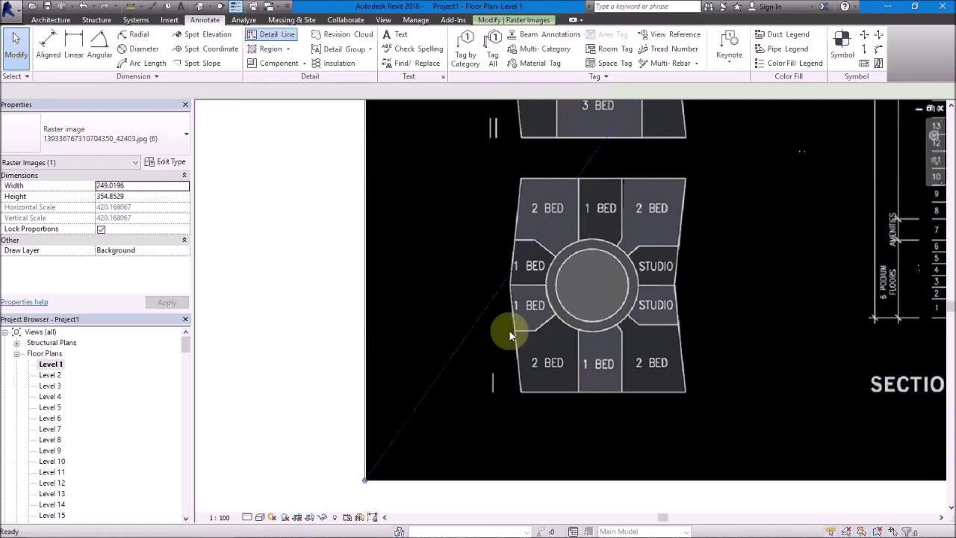
{"action": "scroll", "coordinate": [515, 388], "scroll_direction": "up", "scroll_amount": 1}
{"action": "scroll", "coordinate": [523, 396], "scroll_direction": "up", "scroll_amount": 2}
{"action": "left_click", "coordinate": [522, 395]}
{"action": "scroll", "coordinate": [523, 396], "scroll_direction": "down", "scroll_amount": 2}
{"action": "scroll", "coordinate": [508, 270], "scroll_direction": "up", "scroll_amount": 2}
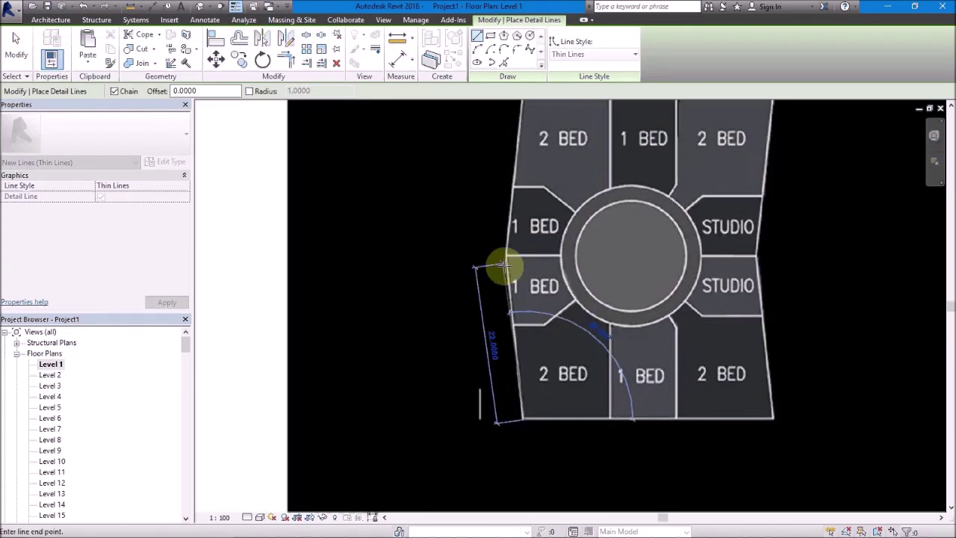
{"action": "scroll", "coordinate": [506, 251], "scroll_direction": "up", "scroll_amount": 2}
{"action": "scroll", "coordinate": [523, 344], "scroll_direction": "down", "scroll_amount": 2}
{"action": "scroll", "coordinate": [529, 362], "scroll_direction": "down", "scroll_amount": 2}
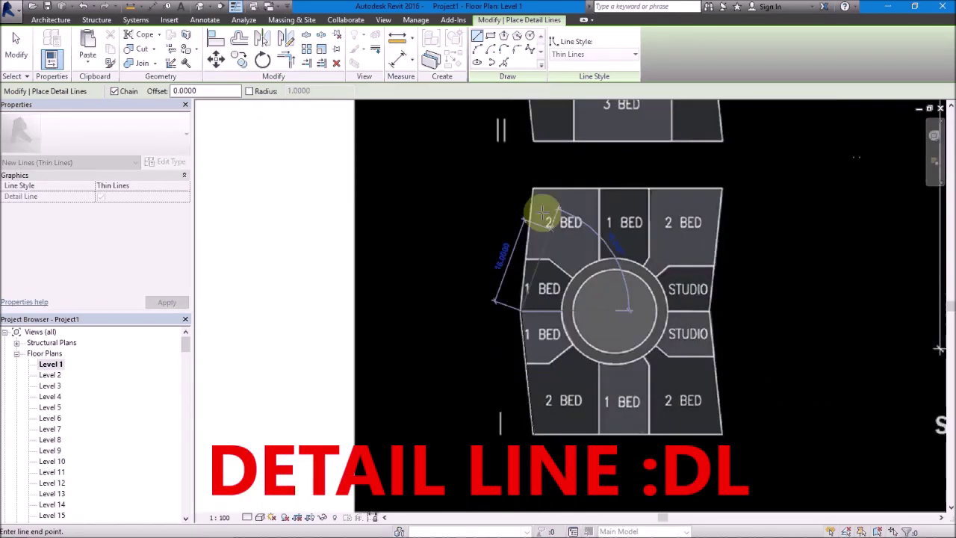
{"action": "left_click", "coordinate": [533, 187]}
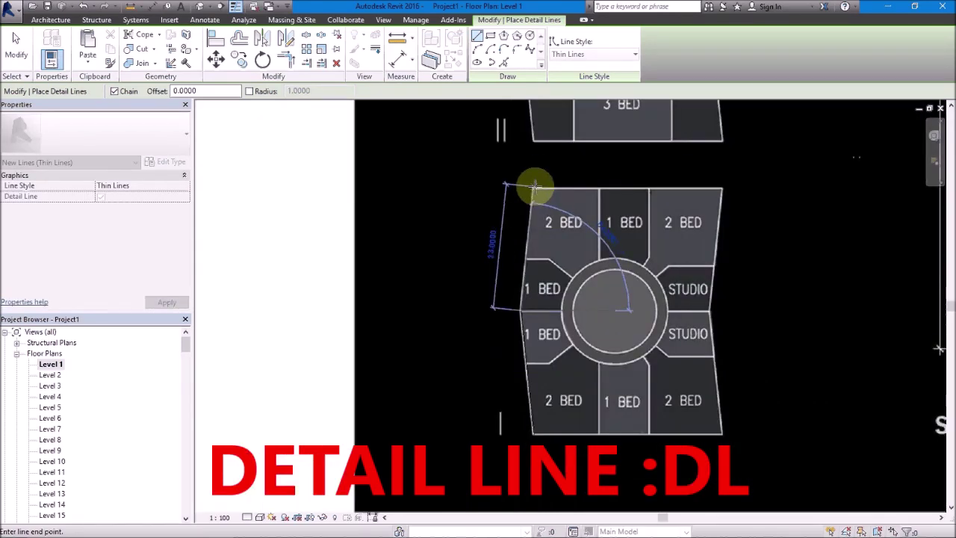
{"action": "left_click", "coordinate": [721, 187]}
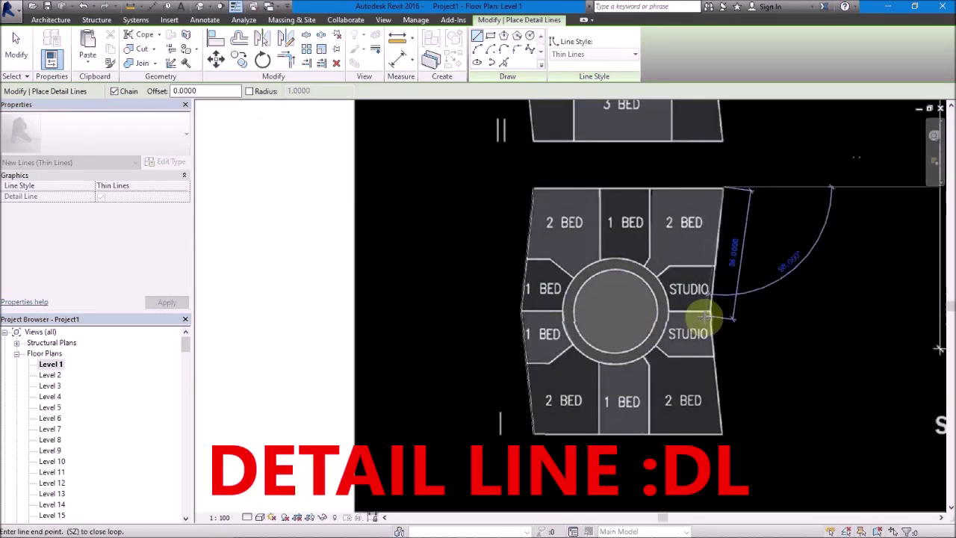
{"action": "left_click", "coordinate": [722, 432]}
{"action": "left_click", "coordinate": [534, 434]}
{"action": "scroll", "coordinate": [534, 434], "scroll_direction": "down", "scroll_amount": 3}
{"action": "scroll", "coordinate": [536, 441], "scroll_direction": "down", "scroll_amount": 2}
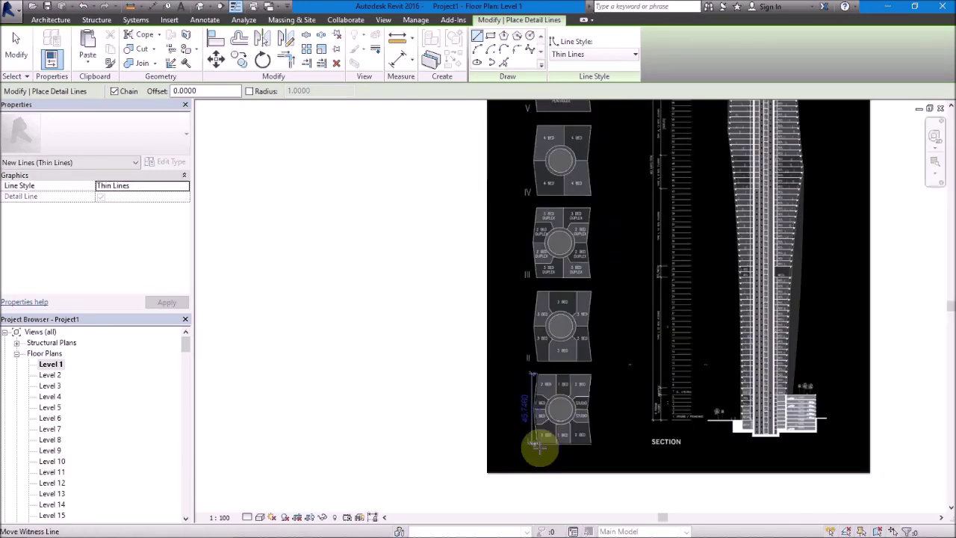
{"action": "key", "text": "Escape"}
{"action": "key", "text": "Escape"}
Step: Delete the tower reference image, leaving the outline on Level 1
{"action": "left_click", "coordinate": [519, 456]}
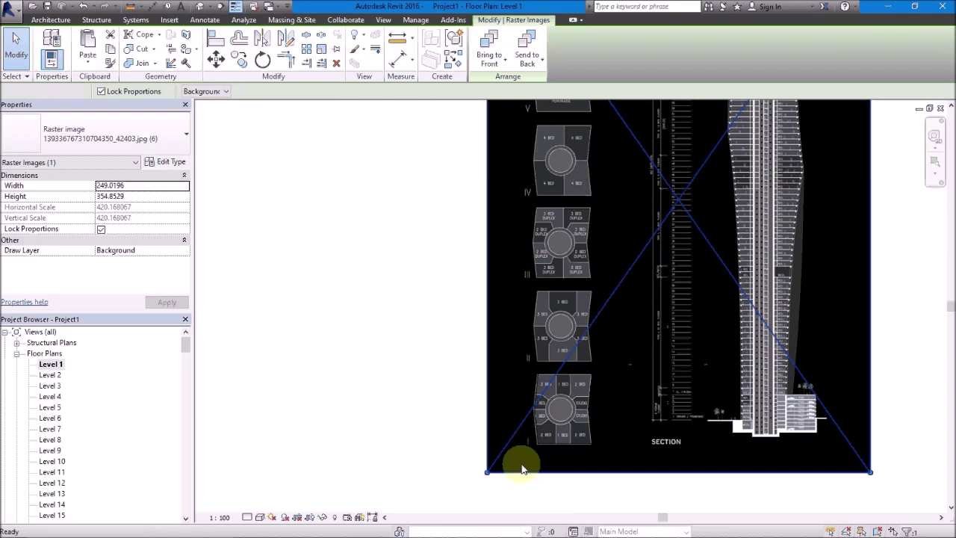
{"action": "key", "text": "Delete"}
{"action": "left_click", "coordinate": [50, 364]}
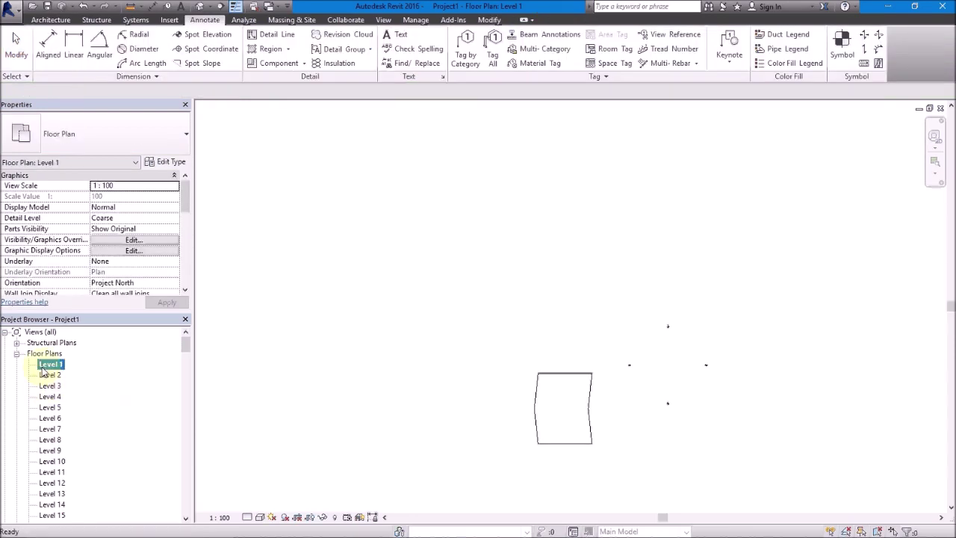
Step: Zoom out and window-select the six traced outline lines
{"action": "scroll", "coordinate": [44, 371], "scroll_direction": "down", "scroll_amount": 1}
{"action": "scroll", "coordinate": [44, 378], "scroll_direction": "down", "scroll_amount": 1}
{"action": "scroll", "coordinate": [112, 479], "scroll_direction": "down", "scroll_amount": 4}
{"action": "scroll", "coordinate": [106, 489], "scroll_direction": "down", "scroll_amount": 4}
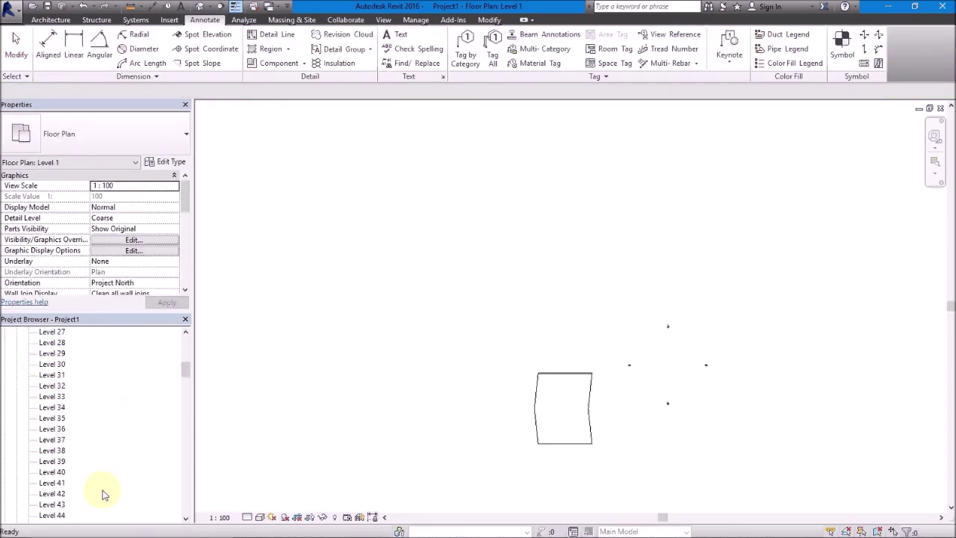
{"action": "scroll", "coordinate": [80, 514], "scroll_direction": "down", "scroll_amount": 1}
{"action": "scroll", "coordinate": [83, 512], "scroll_direction": "down", "scroll_amount": 3}
{"action": "scroll", "coordinate": [86, 508], "scroll_direction": "down", "scroll_amount": 2}
{"action": "scroll", "coordinate": [94, 504], "scroll_direction": "down", "scroll_amount": 1}
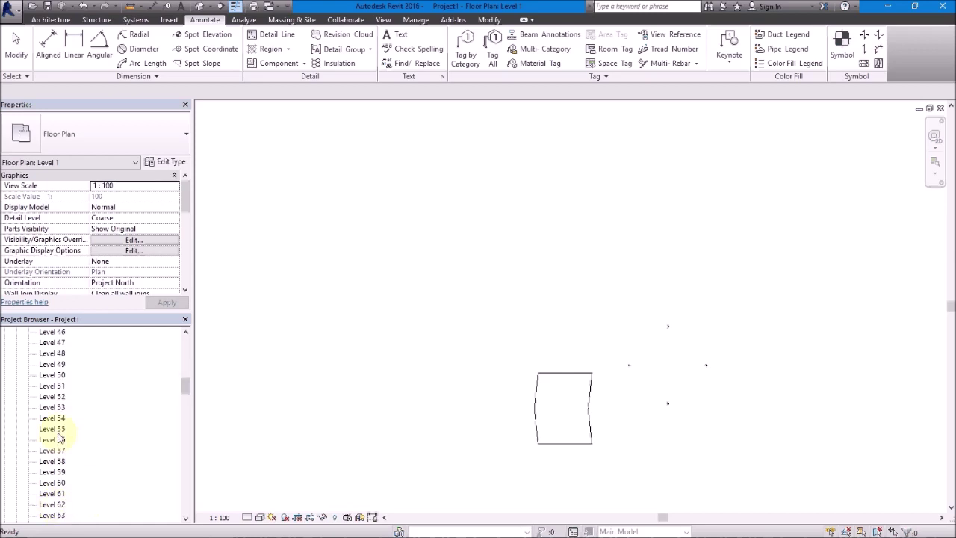
{"action": "left_click", "coordinate": [601, 444]}
{"action": "scroll", "coordinate": [602, 444], "scroll_direction": "up", "scroll_amount": 2}
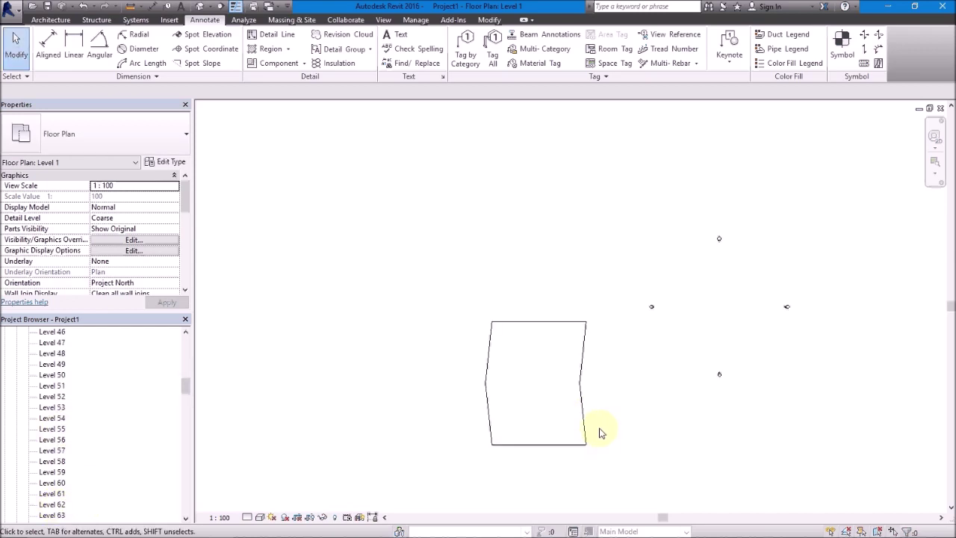
{"action": "left_click_drag", "start_coordinate": [470, 308], "coordinate": [608, 472]}
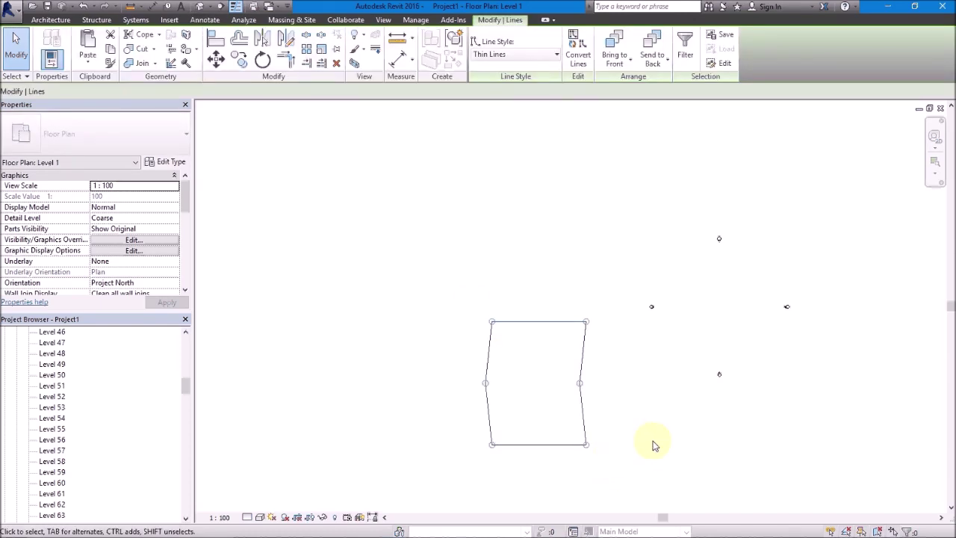
Step: Drag the outline to the centre of the four elevation markers
{"action": "middle_click_drag", "start_coordinate": [667, 446], "coordinate": [649, 446]}
{"action": "scroll", "coordinate": [610, 434], "scroll_direction": "up", "scroll_amount": 2}
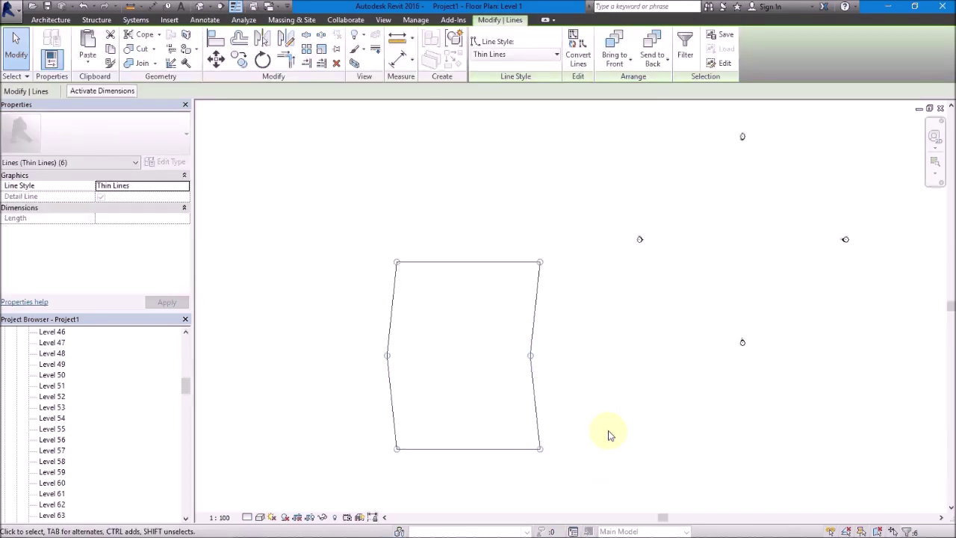
{"action": "scroll", "coordinate": [283, 416], "scroll_direction": "down", "scroll_amount": 2}
{"action": "left_click_drag", "start_coordinate": [448, 412], "coordinate": [635, 337]}
{"action": "left_click", "coordinate": [709, 425]}
{"action": "middle_click_drag", "start_coordinate": [687, 351], "coordinate": [667, 373]}
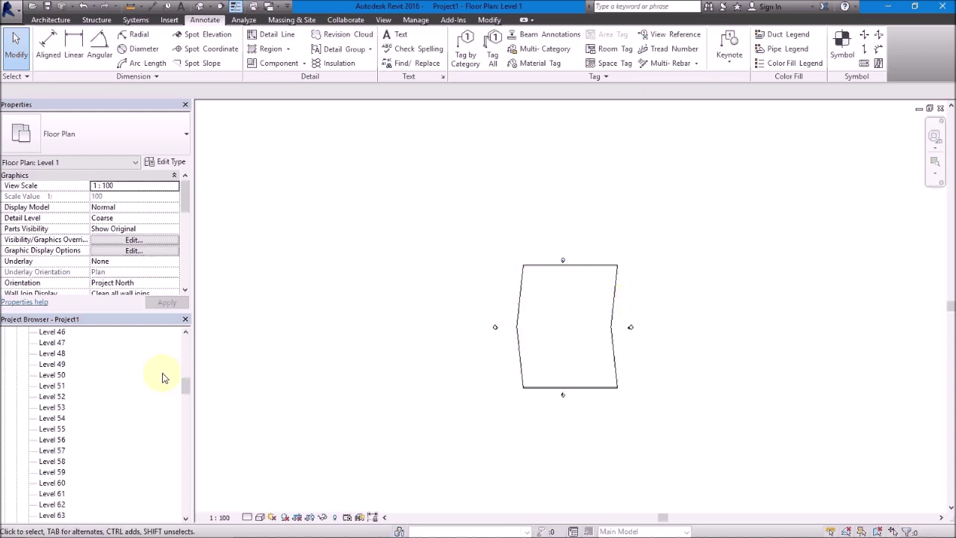
{"action": "left_click_drag", "start_coordinate": [187, 398], "coordinate": [188, 335]}
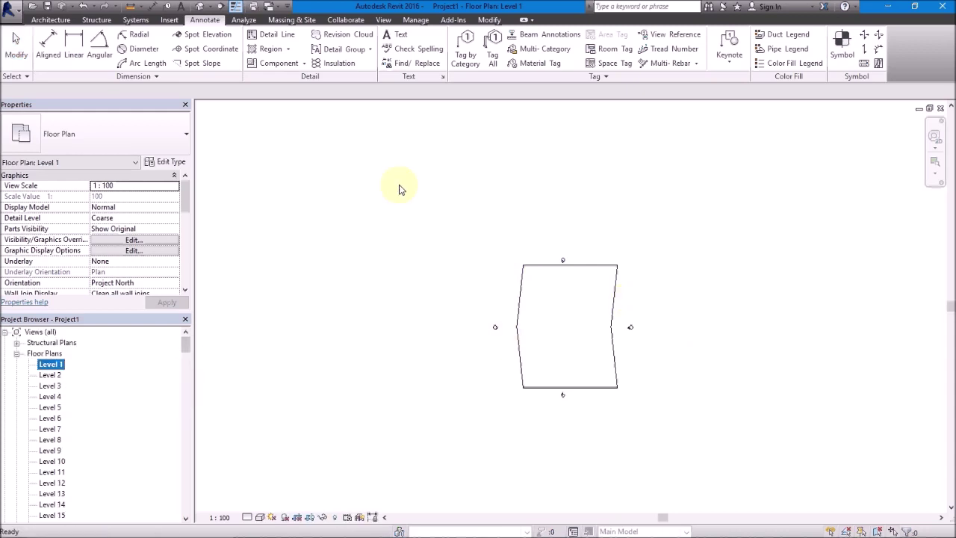
{"action": "left_click", "coordinate": [297, 20]}
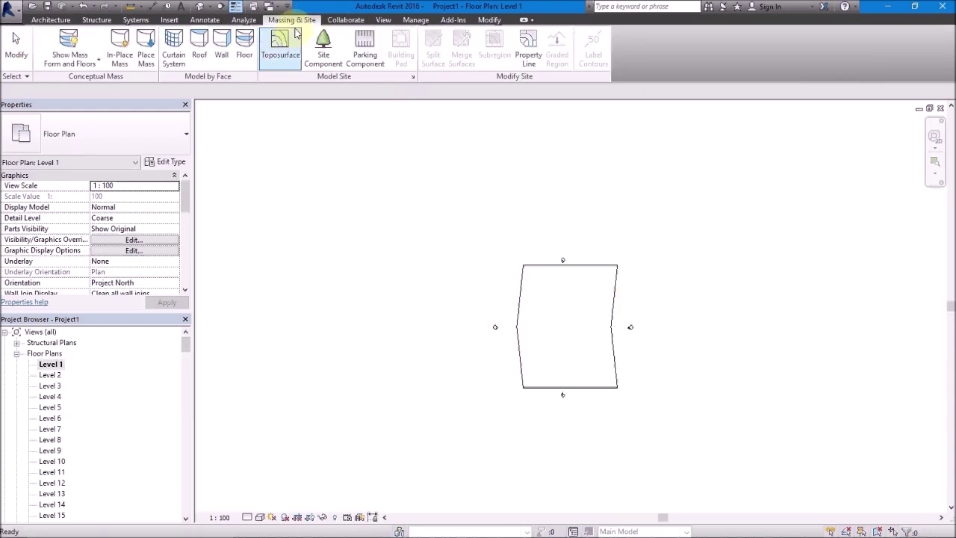
Step: Create in-place mass 'Mass 1' and pick the traced outline edges as its model lines
{"action": "left_click", "coordinate": [120, 46]}
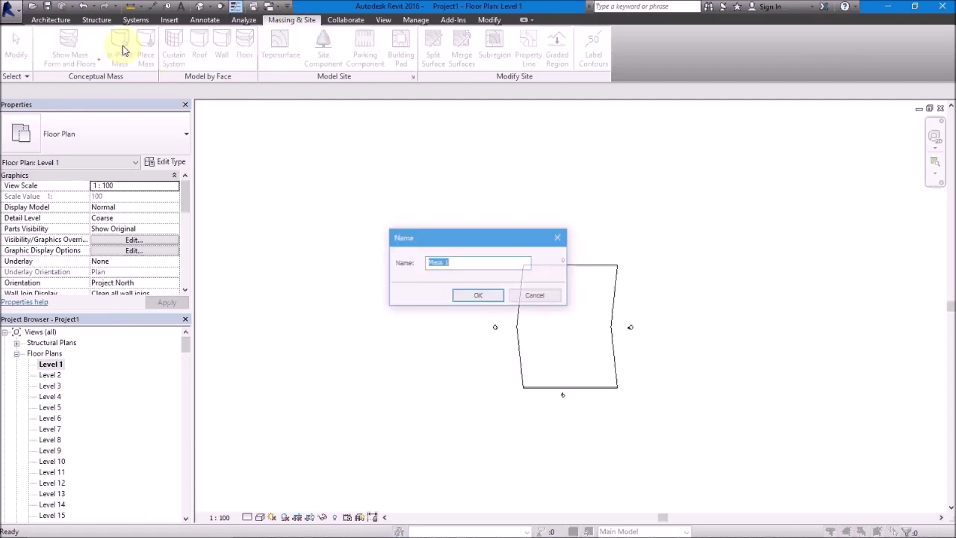
{"action": "left_click", "coordinate": [482, 296]}
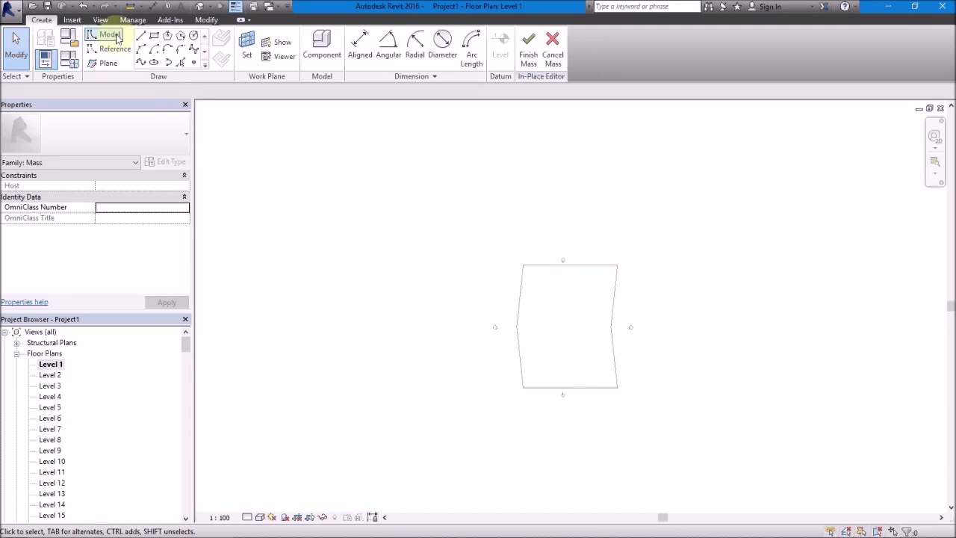
{"action": "left_click", "coordinate": [140, 35]}
{"action": "left_click", "coordinate": [180, 62]}
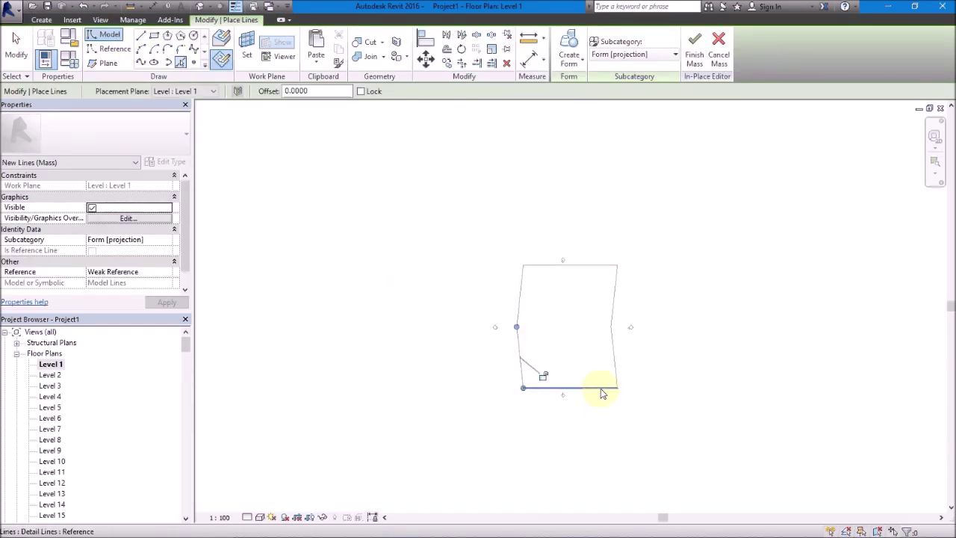
{"action": "left_click", "coordinate": [585, 271]}
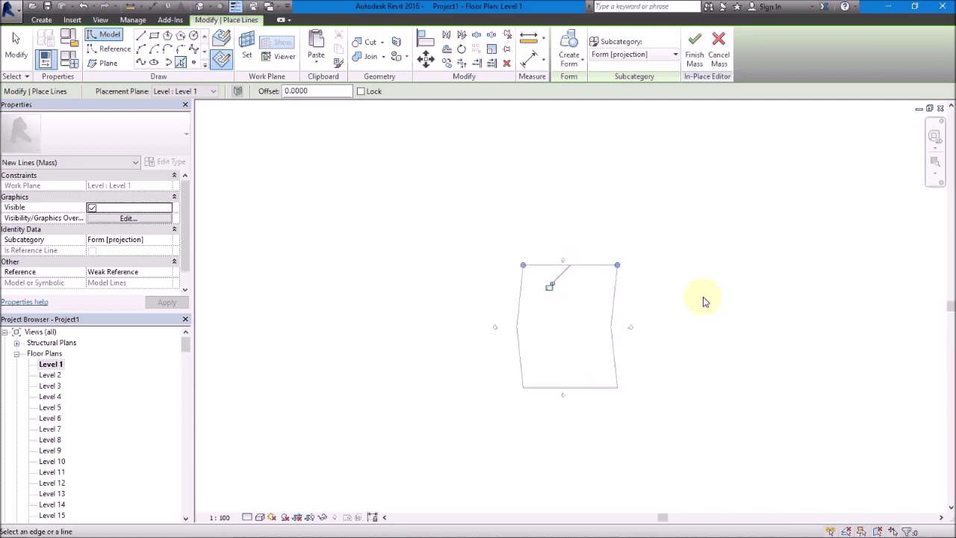
{"action": "left_click", "coordinate": [697, 316]}
{"action": "key", "text": "Escape"}
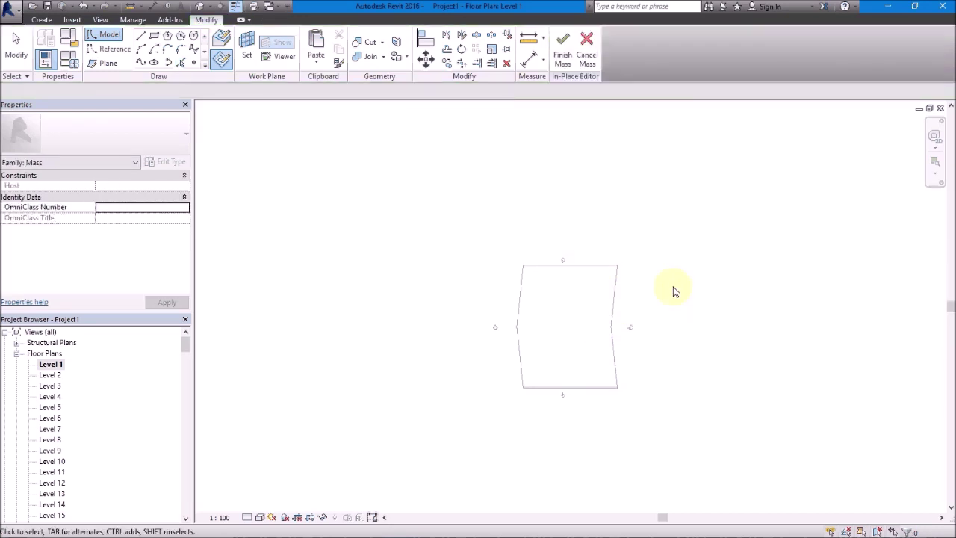
Step: Copy the six mass outline lines to the clipboard and switch to the Level 26 plan
{"action": "key", "text": "Escape"}
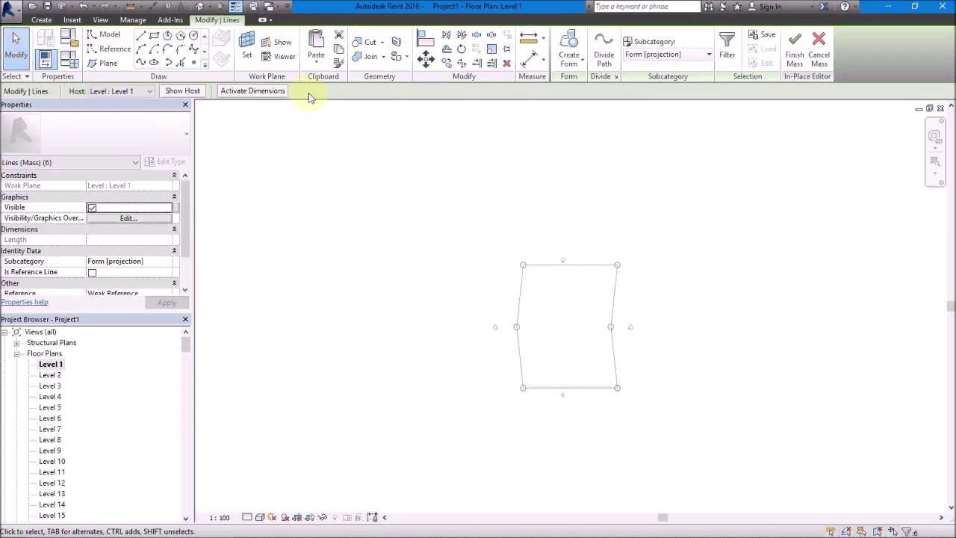
{"action": "left_click", "coordinate": [337, 48]}
{"action": "left_click_drag", "start_coordinate": [187, 345], "coordinate": [190, 366]}
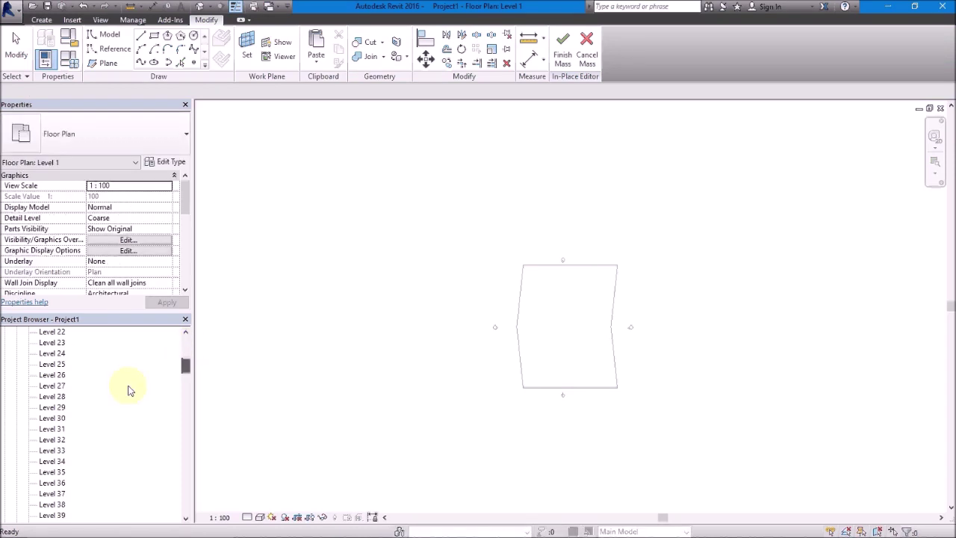
{"action": "double_click", "coordinate": [53, 376]}
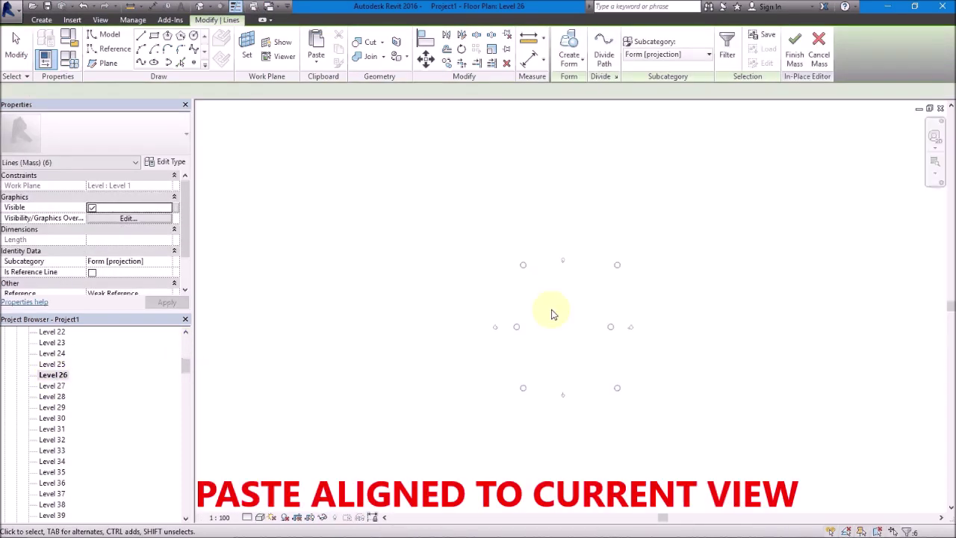
Step: Paste the outline aligned to the Level 26 view and rotate it 30 degrees
{"action": "left_click", "coordinate": [324, 60]}
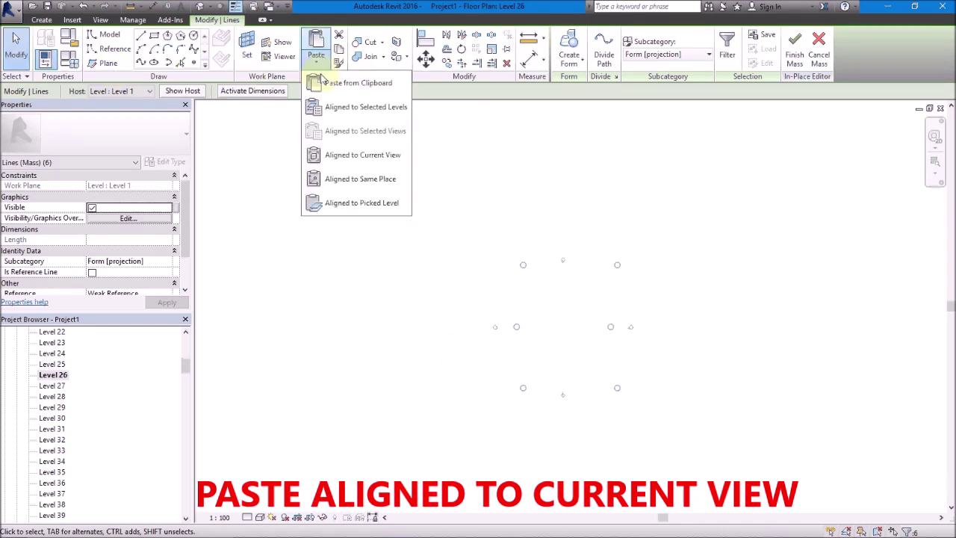
{"action": "left_click", "coordinate": [335, 154]}
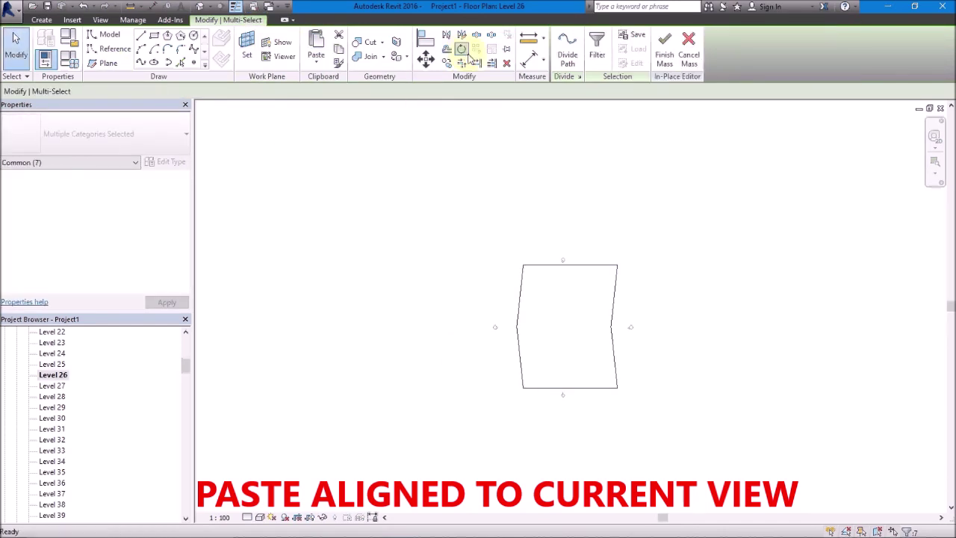
{"action": "key", "text": "r"}
{"action": "key", "text": "o"}
{"action": "left_click", "coordinate": [570, 171]}
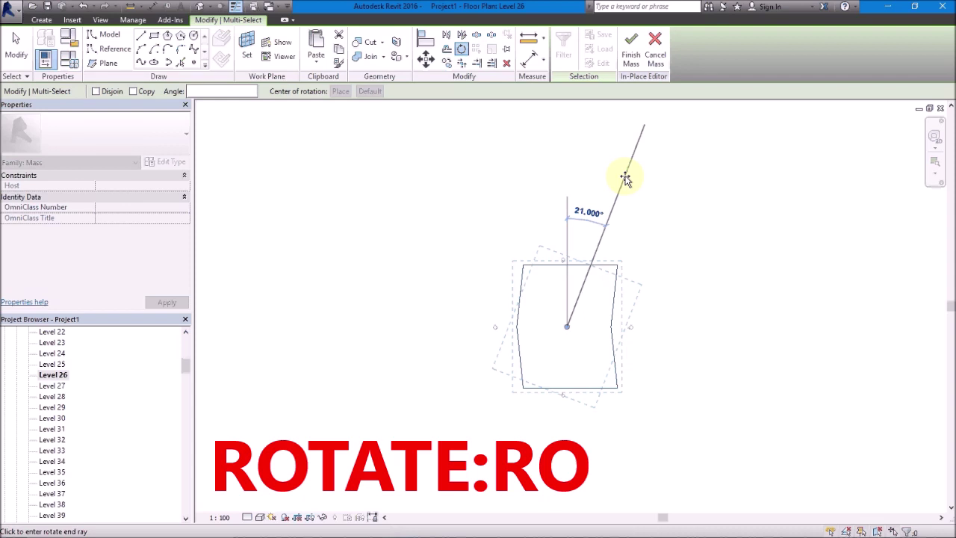
{"action": "type", "text": "30"}
{"action": "key", "text": "Return"}
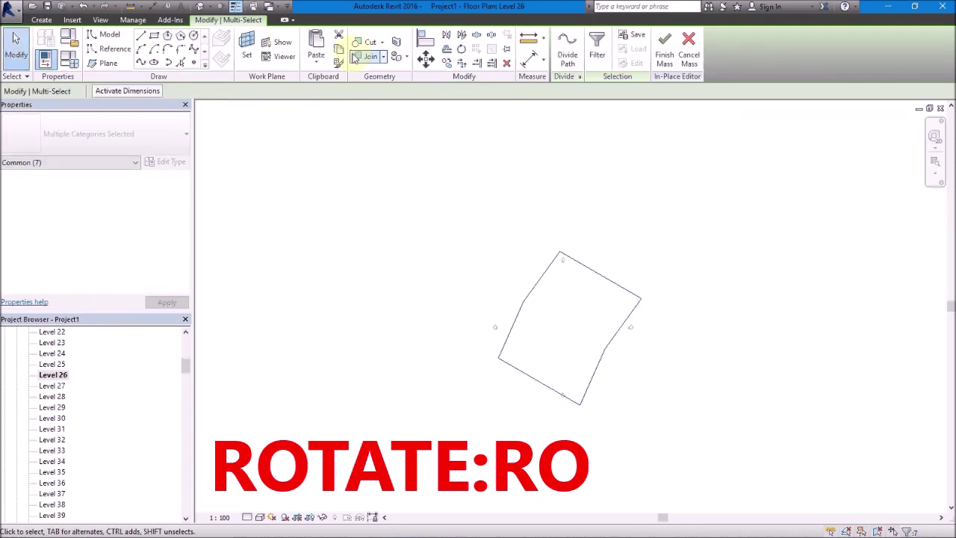
Step: Open the Level 52 floor plan from the Project Browser
{"action": "left_click", "coordinate": [62, 484]}
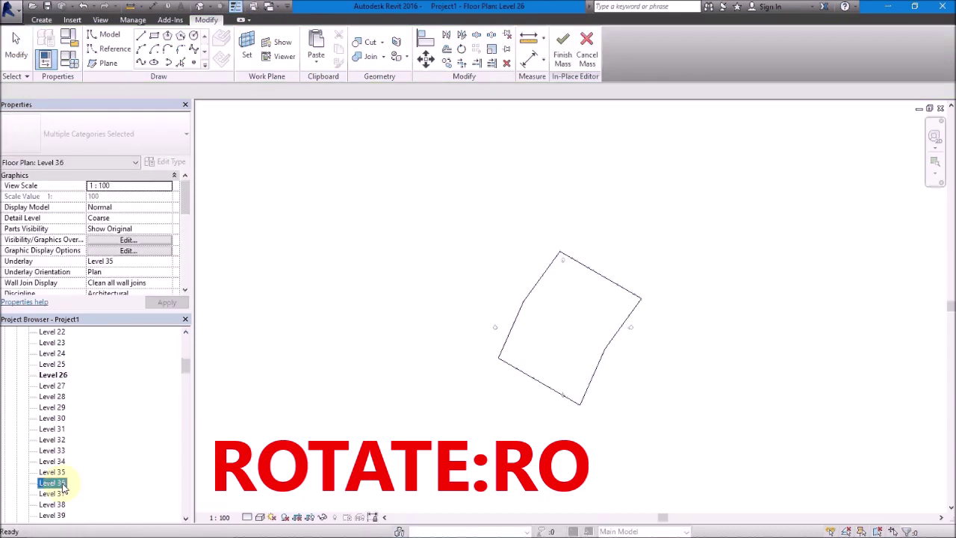
{"action": "scroll", "coordinate": [62, 484], "scroll_direction": "down", "scroll_amount": 1}
{"action": "scroll", "coordinate": [62, 478], "scroll_direction": "down", "scroll_amount": 2}
{"action": "scroll", "coordinate": [62, 470], "scroll_direction": "down", "scroll_amount": 2}
{"action": "scroll", "coordinate": [62, 457], "scroll_direction": "down", "scroll_amount": 1}
{"action": "double_click", "coordinate": [62, 451]}
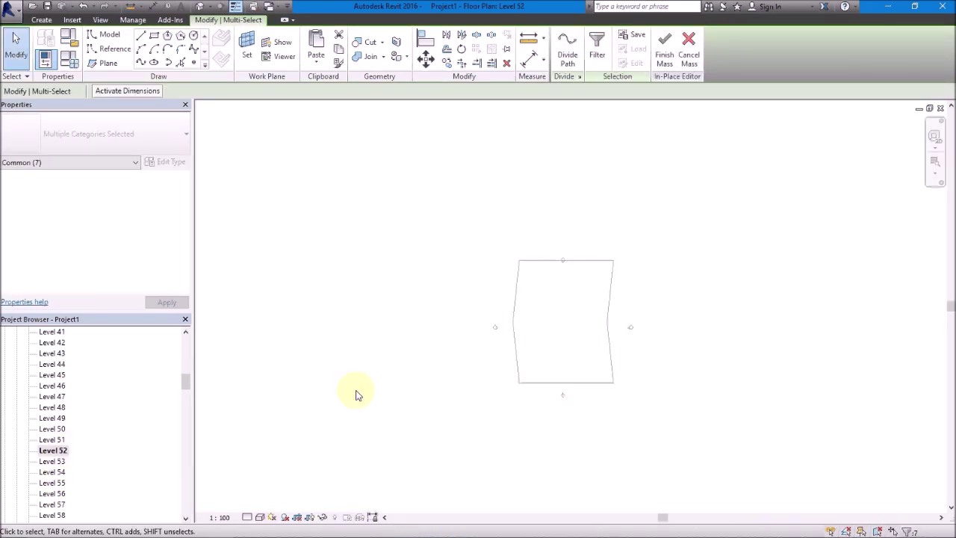
Step: Paste the outline aligned to Level 52 and rotate it from a vertical start ray
{"action": "left_click", "coordinate": [316, 60]}
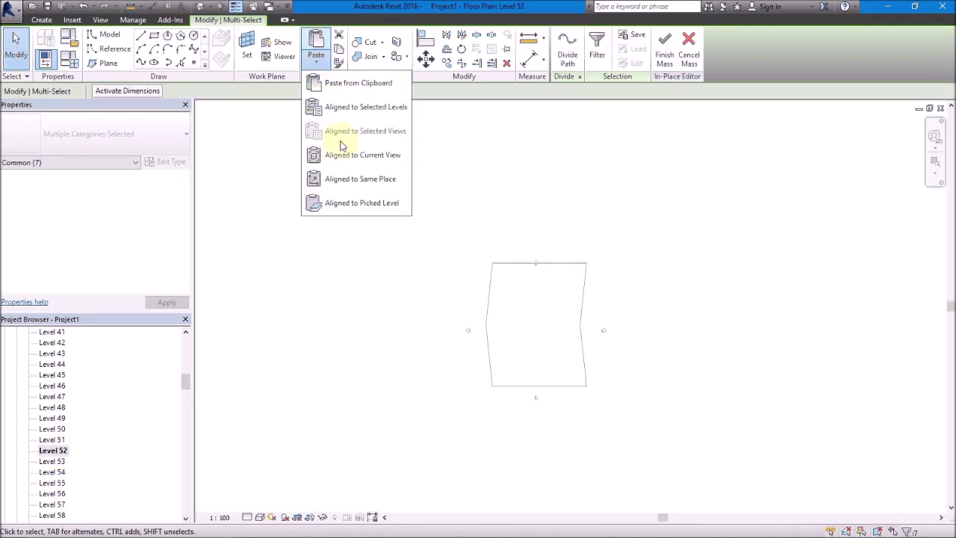
{"action": "left_click", "coordinate": [341, 155]}
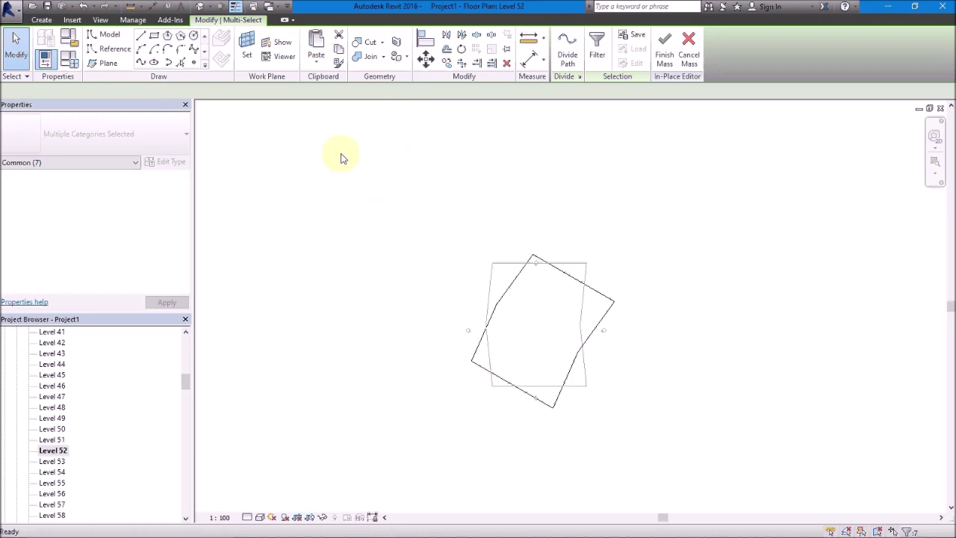
{"action": "left_click", "coordinate": [462, 49]}
{"action": "left_click", "coordinate": [544, 175]}
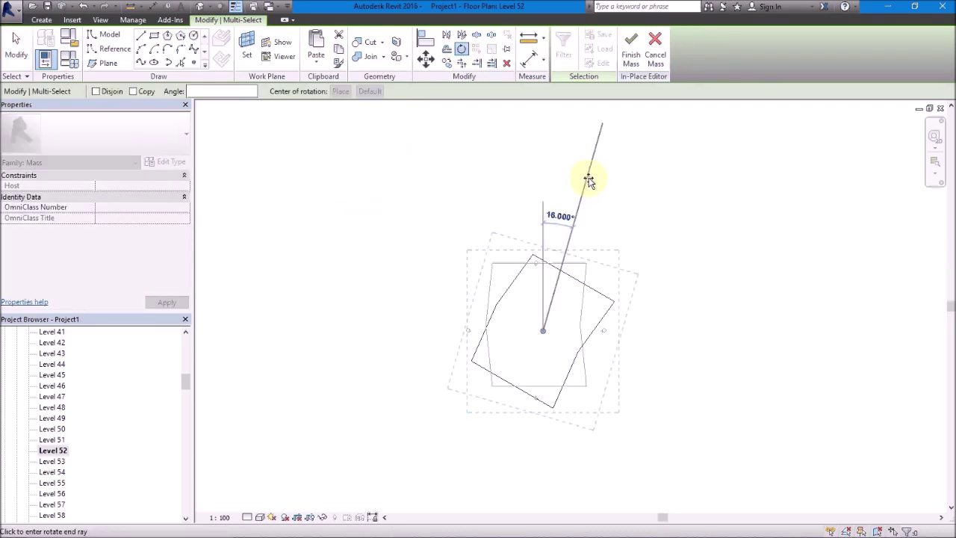
{"action": "type", "text": "30"}
{"action": "key", "text": "Return"}
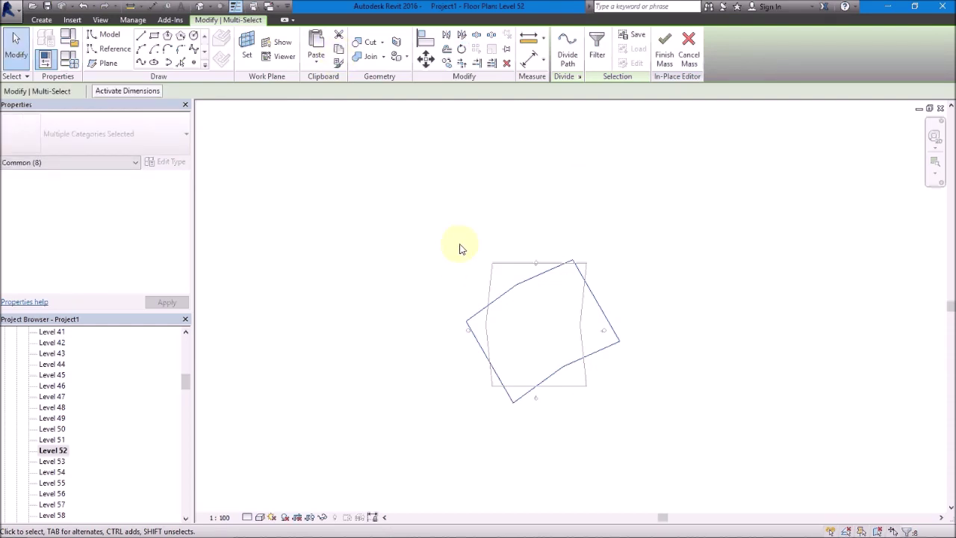
Step: Paste and rotate another outline copy on Level 76_top, then switch to the 3D view
{"action": "left_click", "coordinate": [59, 507]}
{"action": "scroll", "coordinate": [59, 514], "scroll_direction": "down", "scroll_amount": 4}
{"action": "scroll", "coordinate": [59, 514], "scroll_direction": "down", "scroll_amount": 2}
{"action": "double_click", "coordinate": [60, 517]}
{"action": "left_click_drag", "start_coordinate": [635, 448], "coordinate": [416, 213]}
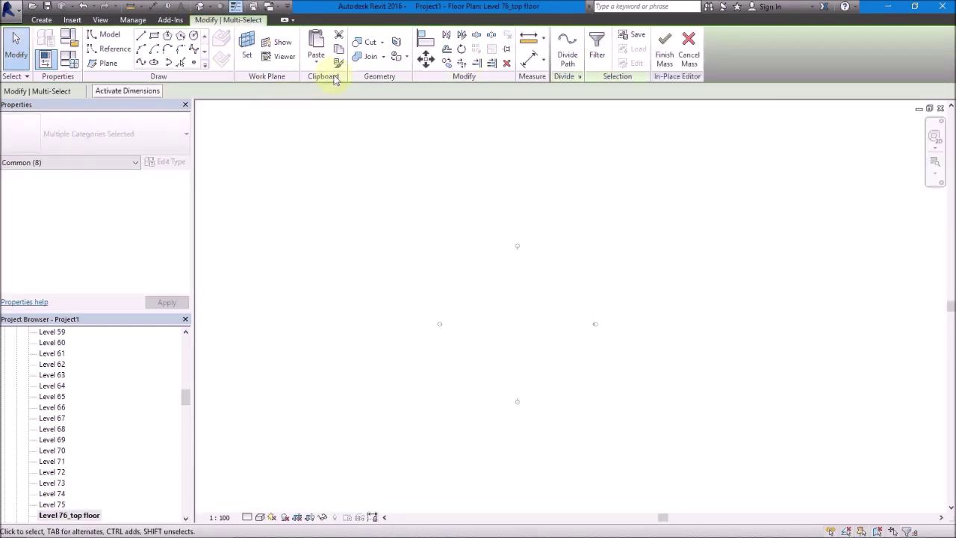
{"action": "left_click", "coordinate": [316, 60]}
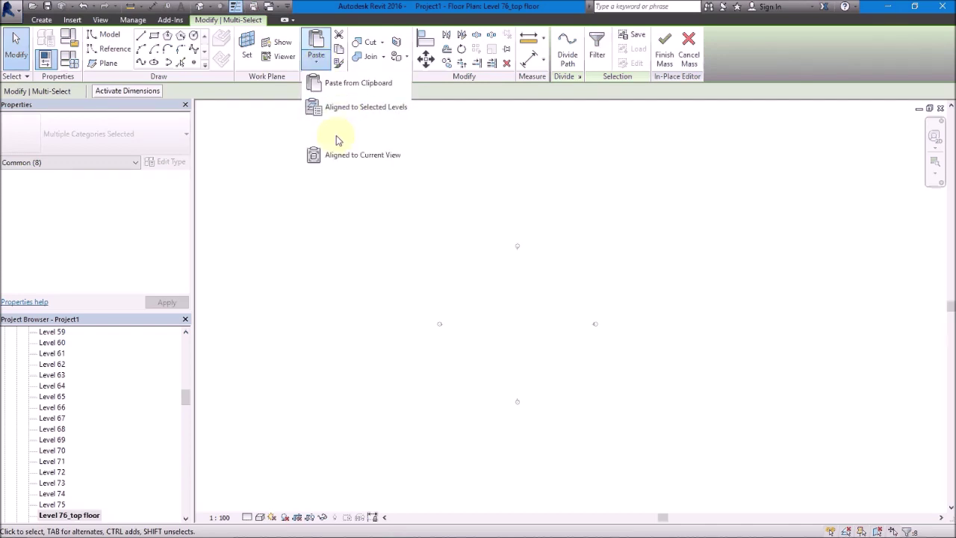
{"action": "left_click", "coordinate": [336, 154]}
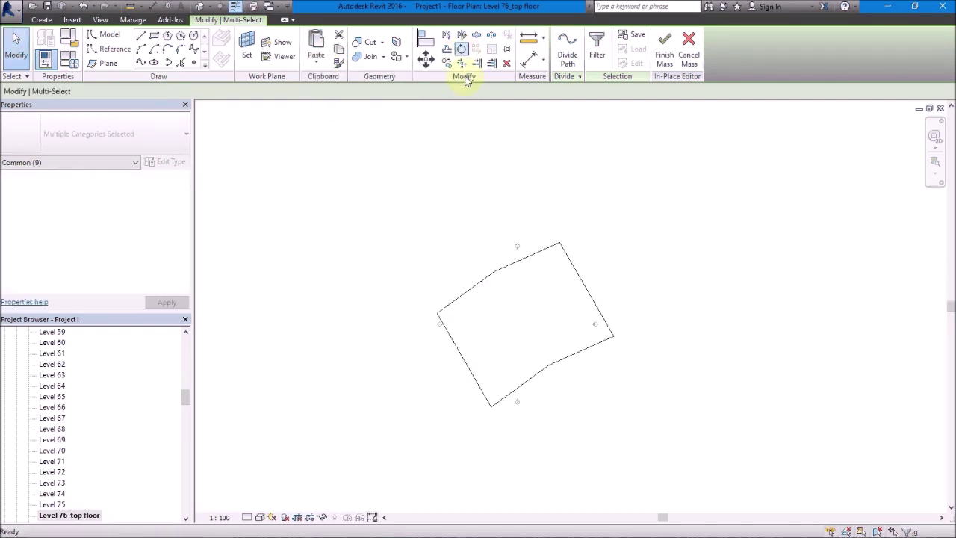
{"action": "left_click", "coordinate": [461, 48]}
{"action": "left_click", "coordinate": [522, 132]}
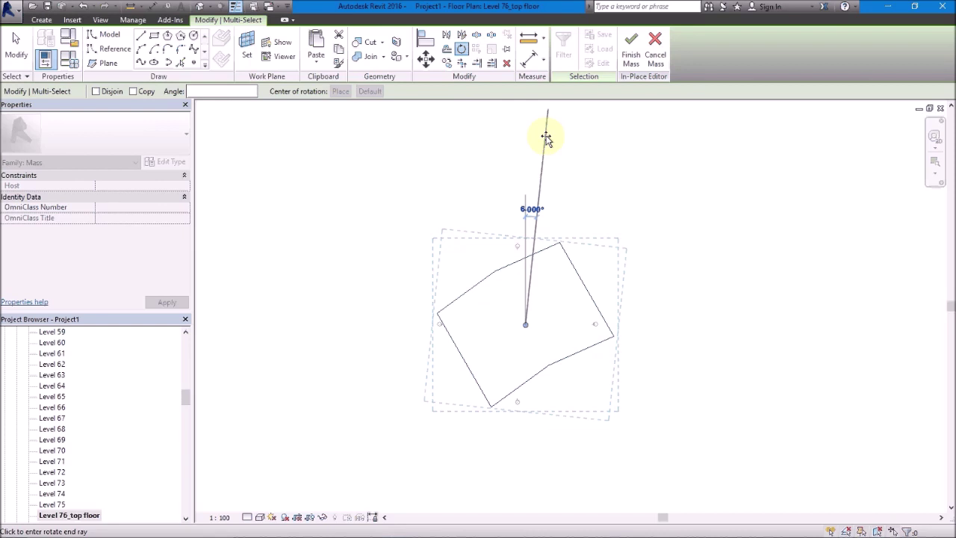
{"action": "type", "text": "3"}
{"action": "left_click", "coordinate": [546, 138]}
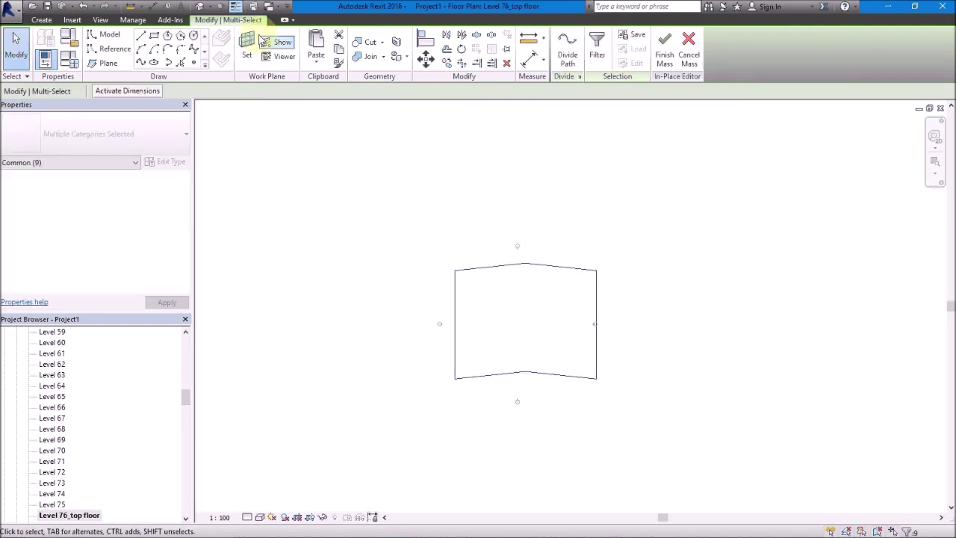
{"action": "left_click", "coordinate": [235, 6]}
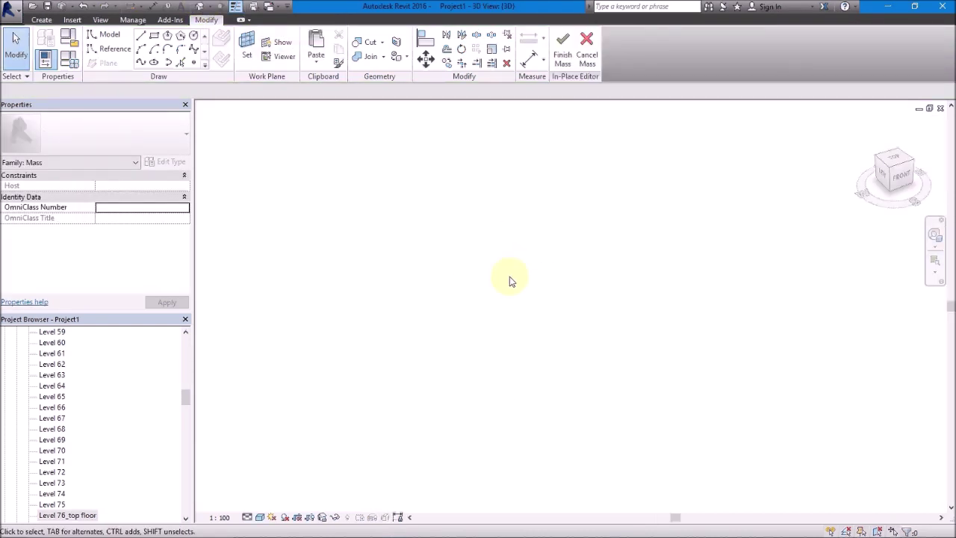
Step: Zoom to fit and loft the four stacked profiles into a solid form
{"action": "right_click", "coordinate": [511, 281]}
{"action": "left_click", "coordinate": [542, 394]}
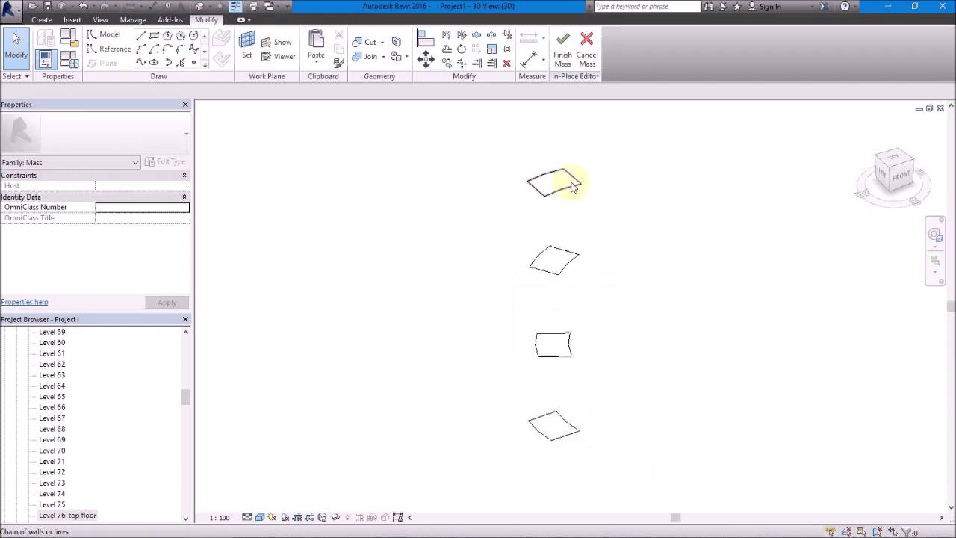
{"action": "scroll", "coordinate": [575, 441], "scroll_direction": "up", "scroll_amount": 1}
{"action": "scroll", "coordinate": [573, 436], "scroll_direction": "down", "scroll_amount": 1}
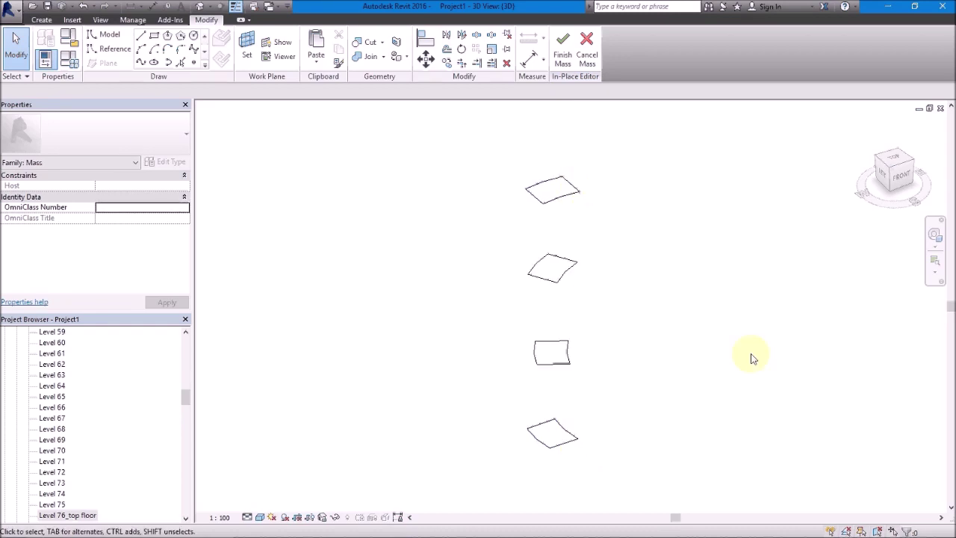
{"action": "scroll", "coordinate": [755, 412], "scroll_direction": "down", "scroll_amount": 1}
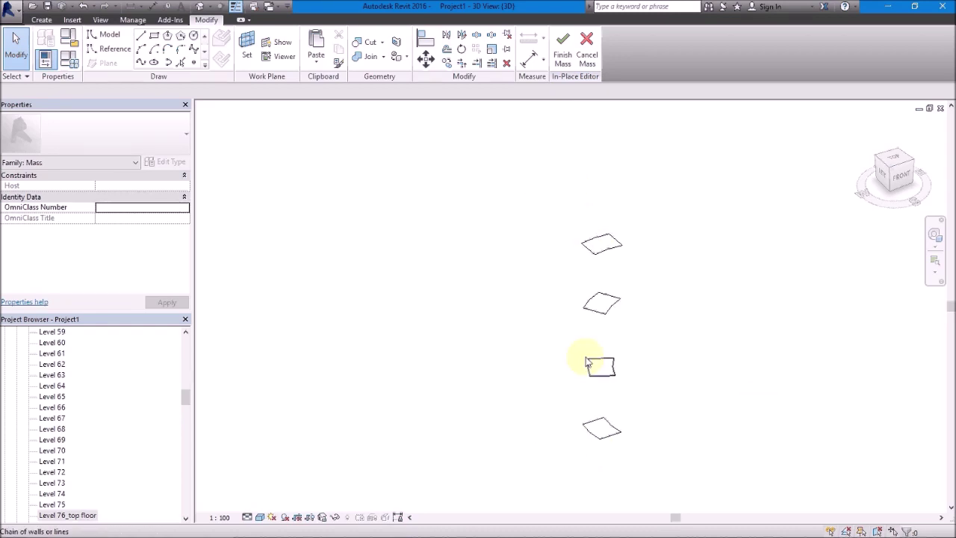
{"action": "mouse_move", "coordinate": [512, 174]}
{"action": "left_mouse_down"}
{"action": "mouse_move", "coordinate": [660, 471]}
{"action": "mouse_move", "coordinate": [677, 483]}
{"action": "left_mouse_up"}
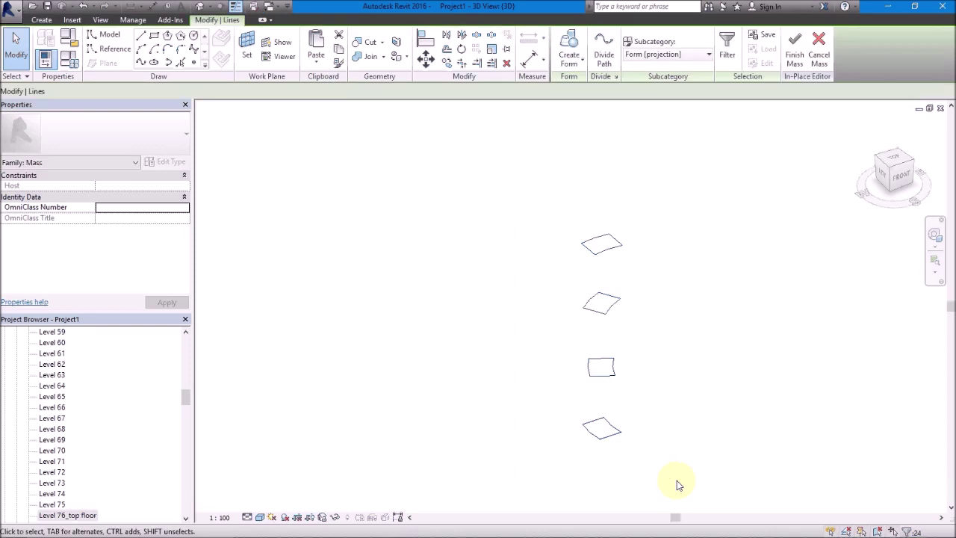
{"action": "left_click", "coordinate": [570, 61]}
{"action": "left_click", "coordinate": [582, 83]}
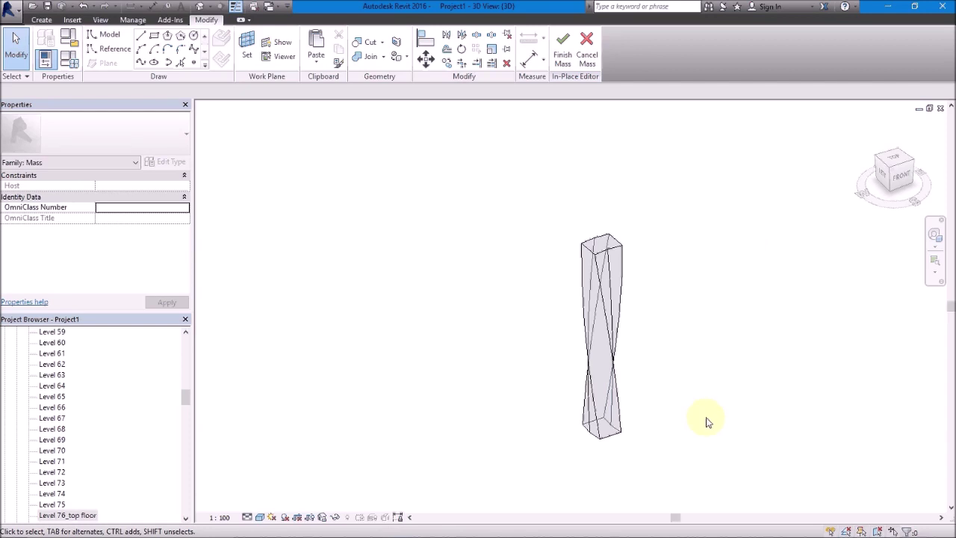
Step: Orbit to check the twisted solid and finish Mass 1 (488475.057 m³ gross volume)
{"action": "mouse_move", "coordinate": [709, 423]}
{"action": "middle_mouse_down", "text": "shift"}
{"action": "mouse_move", "coordinate": [529, 401]}
{"action": "mouse_move", "coordinate": [722, 399]}
{"action": "mouse_move", "coordinate": [537, 396]}
{"action": "mouse_move", "coordinate": [717, 385]}
{"action": "middle_mouse_up", "text": "shift"}
{"action": "middle_click_drag", "start_coordinate": [433, 406], "coordinate": [617, 410], "text": "shift"}
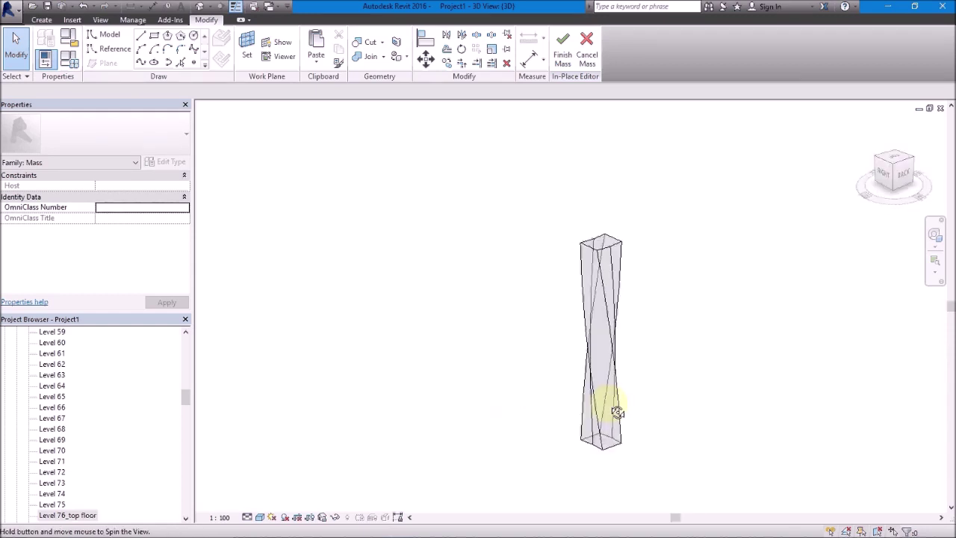
{"action": "left_click", "coordinate": [561, 69]}
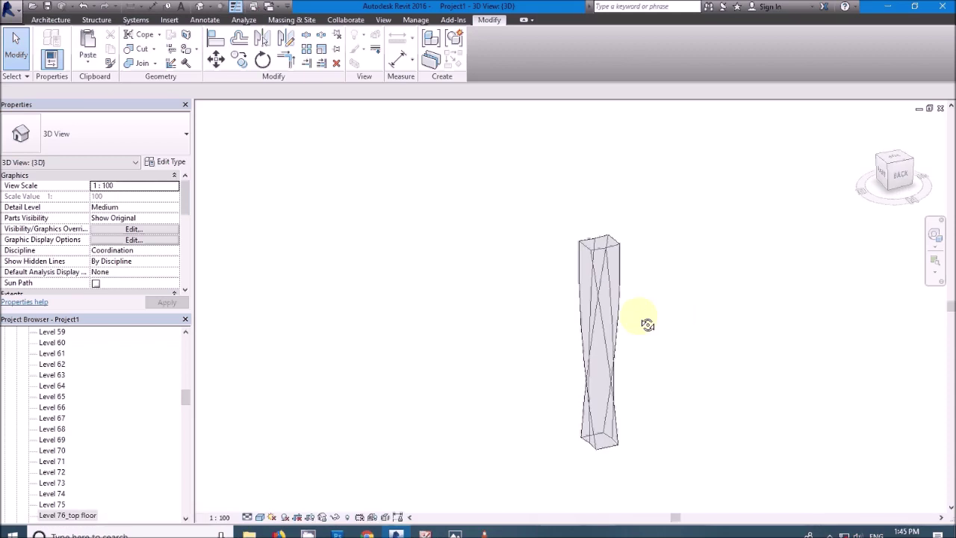
{"action": "left_click", "coordinate": [603, 252]}
{"action": "middle_click_drag", "start_coordinate": [710, 305], "coordinate": [700, 314], "text": "shift"}
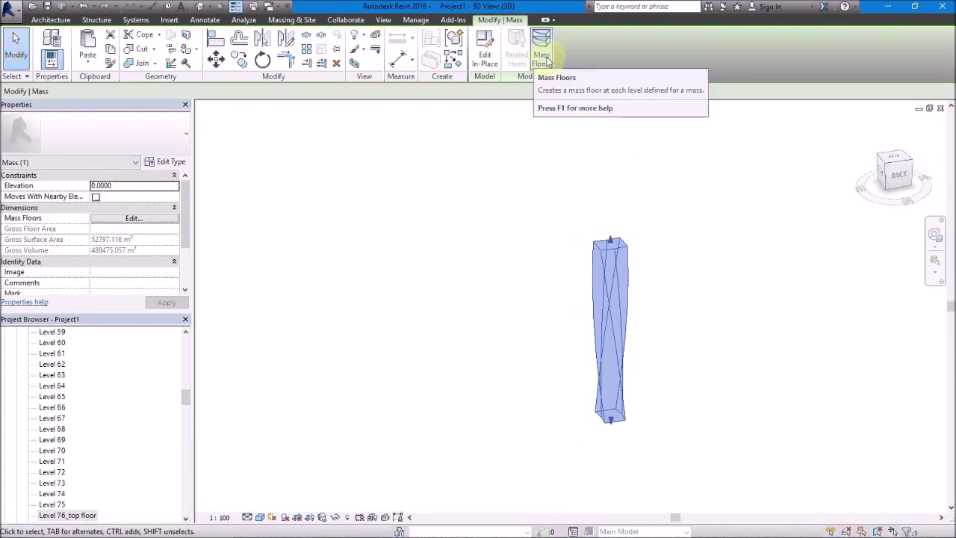
Step: Tick Level 1 through Level 76_top floor as mass floors, giving 119741.090 m² gross floor area
{"action": "left_click", "coordinate": [543, 60]}
{"action": "left_click", "coordinate": [422, 198]}
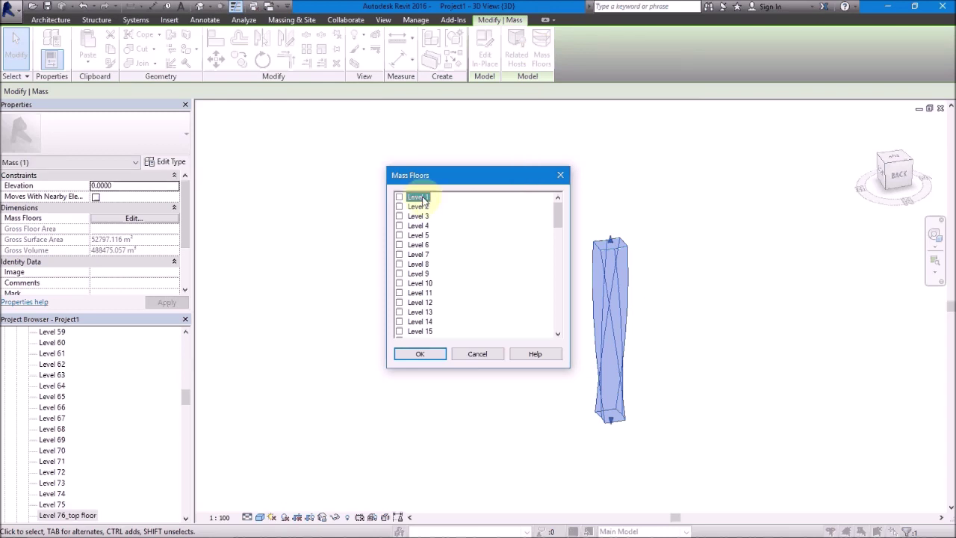
{"action": "scroll", "coordinate": [446, 310], "scroll_direction": "down", "scroll_amount": 2}
{"action": "scroll", "coordinate": [444, 317], "scroll_direction": "down", "scroll_amount": 7}
{"action": "scroll", "coordinate": [507, 312], "scroll_direction": "down", "scroll_amount": 3}
{"action": "left_click_drag", "start_coordinate": [557, 275], "coordinate": [557, 322]}
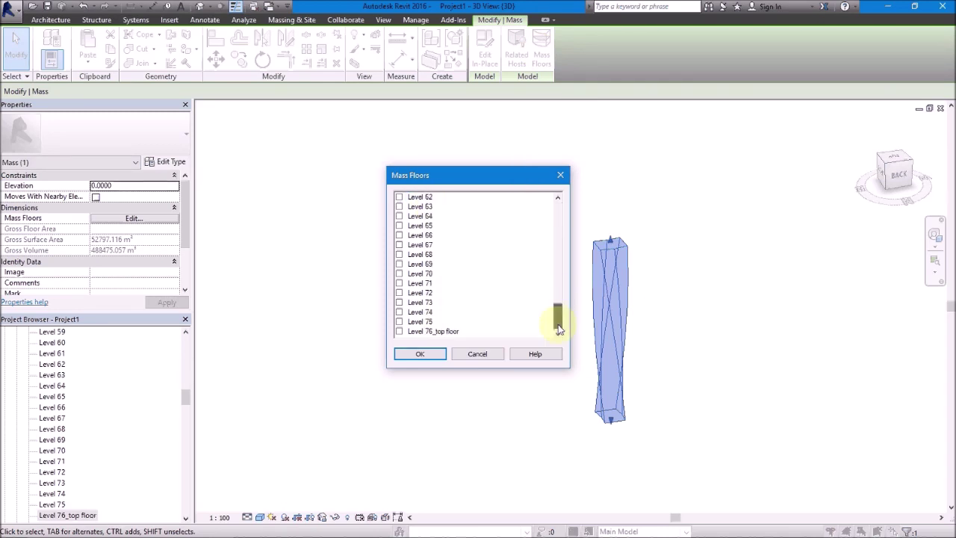
{"action": "left_click", "coordinate": [443, 334], "text": "shift"}
{"action": "left_click", "coordinate": [399, 321]}
{"action": "left_click", "coordinate": [420, 354]}
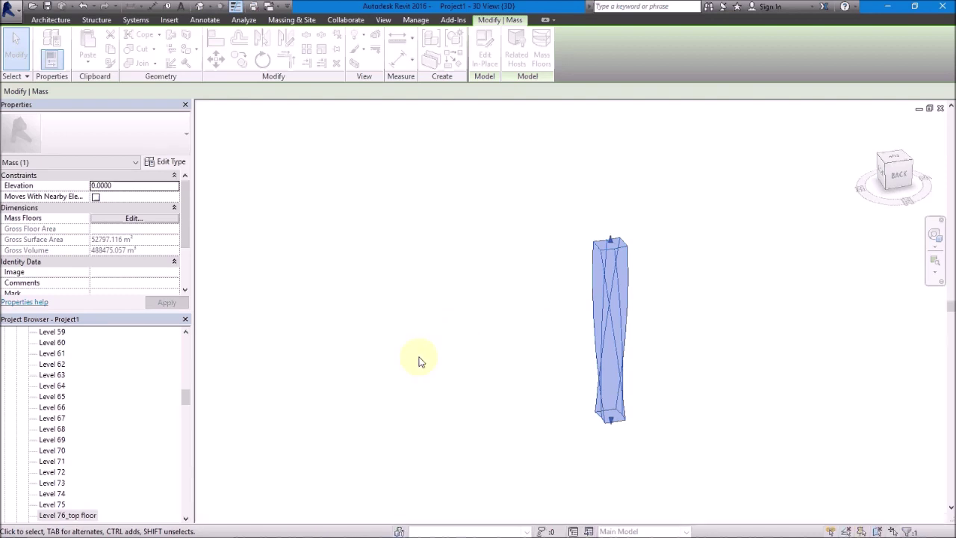
{"action": "left_click", "coordinate": [523, 420]}
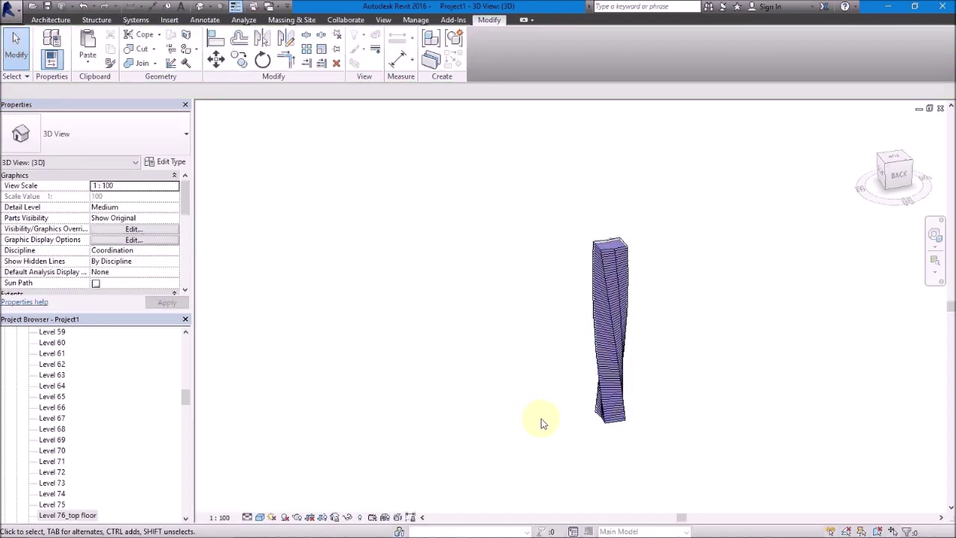
Step: Orbit and zoom around the tower to inspect the mass floor slices from several angles
{"action": "mouse_move", "coordinate": [544, 421]}
{"action": "middle_mouse_down", "text": "shift"}
{"action": "mouse_move", "coordinate": [725, 420]}
{"action": "mouse_move", "coordinate": [573, 425]}
{"action": "mouse_move", "coordinate": [633, 392]}
{"action": "middle_mouse_up", "text": "shift"}
{"action": "scroll", "coordinate": [631, 422], "scroll_direction": "up", "scroll_amount": 5}
{"action": "mouse_move", "coordinate": [629, 428]}
{"action": "middle_mouse_down", "text": "shift"}
{"action": "mouse_move", "coordinate": [655, 426]}
{"action": "mouse_move", "coordinate": [651, 438]}
{"action": "mouse_move", "coordinate": [565, 416]}
{"action": "mouse_move", "coordinate": [554, 428]}
{"action": "mouse_move", "coordinate": [496, 425]}
{"action": "mouse_move", "coordinate": [709, 434]}
{"action": "mouse_move", "coordinate": [540, 426]}
{"action": "mouse_move", "coordinate": [640, 435]}
{"action": "mouse_move", "coordinate": [583, 438]}
{"action": "mouse_move", "coordinate": [435, 421]}
{"action": "middle_mouse_up", "text": "shift"}
{"action": "scroll", "coordinate": [510, 429], "scroll_direction": "down", "scroll_amount": 3}
{"action": "scroll", "coordinate": [560, 440], "scroll_direction": "up", "scroll_amount": 3}
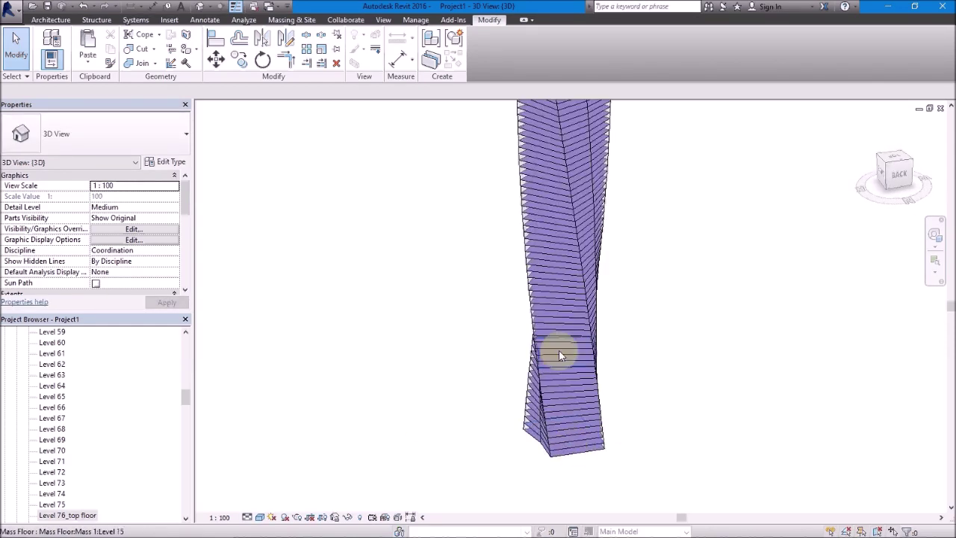
{"action": "mouse_move", "coordinate": [557, 330]}
{"action": "middle_mouse_down", "text": "shift"}
{"action": "mouse_move", "coordinate": [649, 363]}
{"action": "mouse_move", "coordinate": [564, 213]}
{"action": "middle_mouse_up", "text": "shift"}
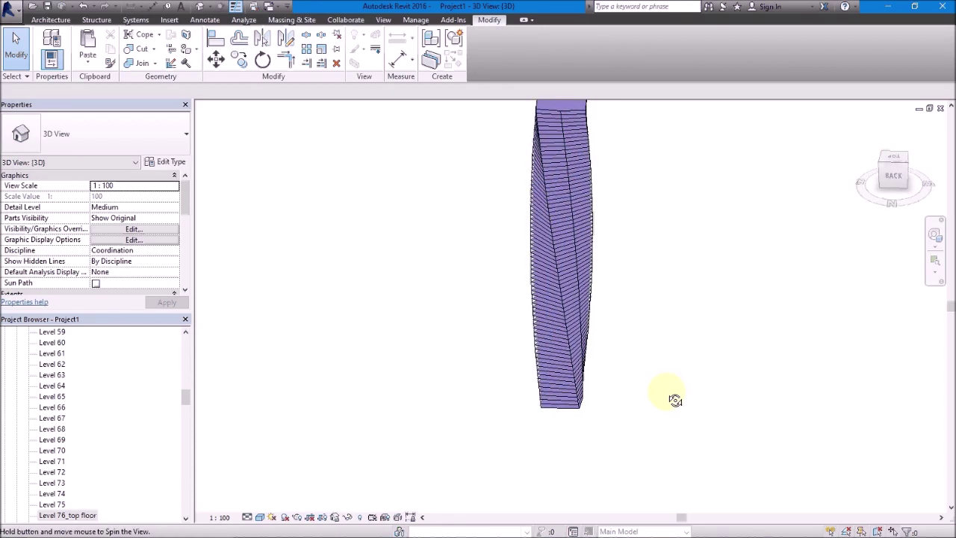
{"action": "middle_click_drag", "start_coordinate": [675, 400], "coordinate": [651, 427], "text": "shift"}
{"action": "scroll", "coordinate": [651, 427], "scroll_direction": "down", "scroll_amount": 3}
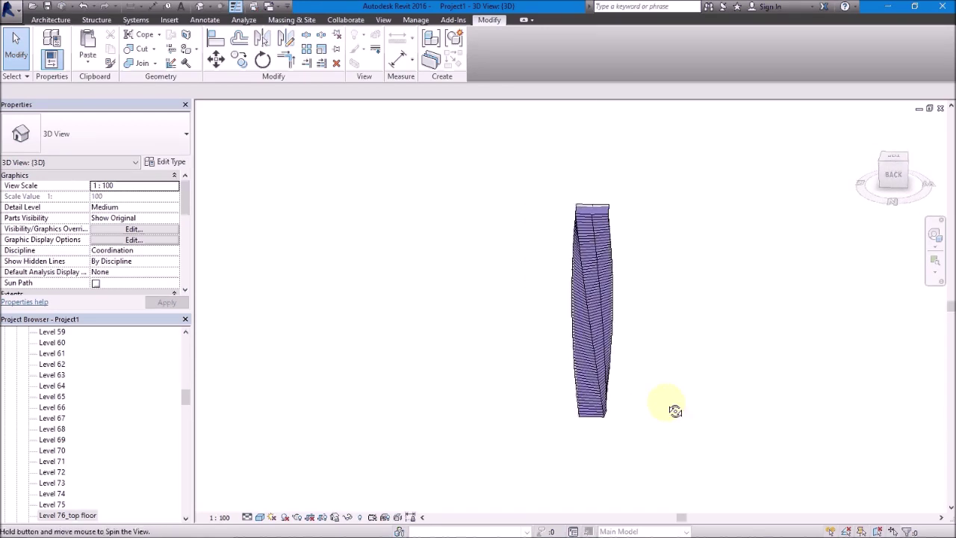
{"action": "scroll", "coordinate": [614, 426], "scroll_direction": "up", "scroll_amount": 4}
{"action": "scroll", "coordinate": [600, 420], "scroll_direction": "up", "scroll_amount": 1}
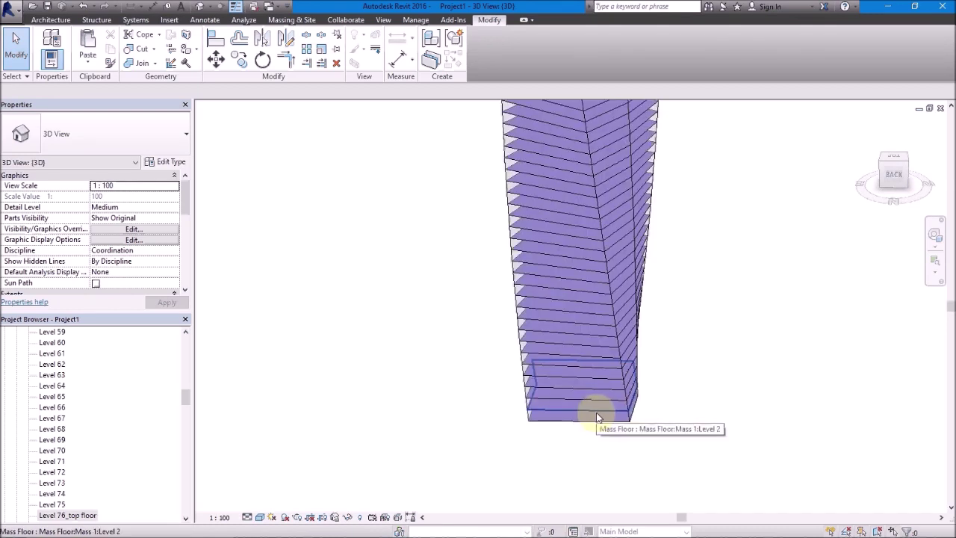
{"action": "scroll", "coordinate": [598, 417], "scroll_direction": "down", "scroll_amount": 1}
{"action": "scroll", "coordinate": [599, 413], "scroll_direction": "down", "scroll_amount": 3}
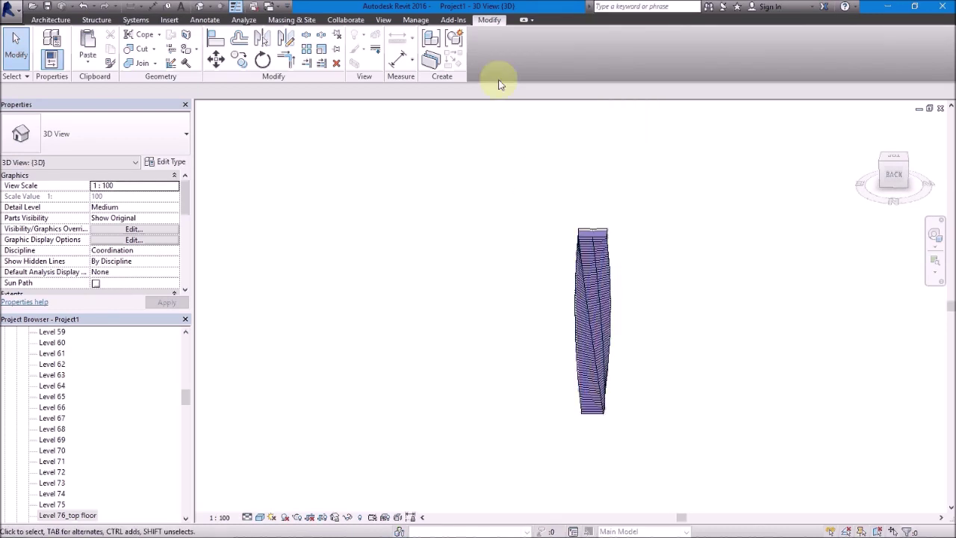
{"action": "left_click", "coordinate": [291, 20]}
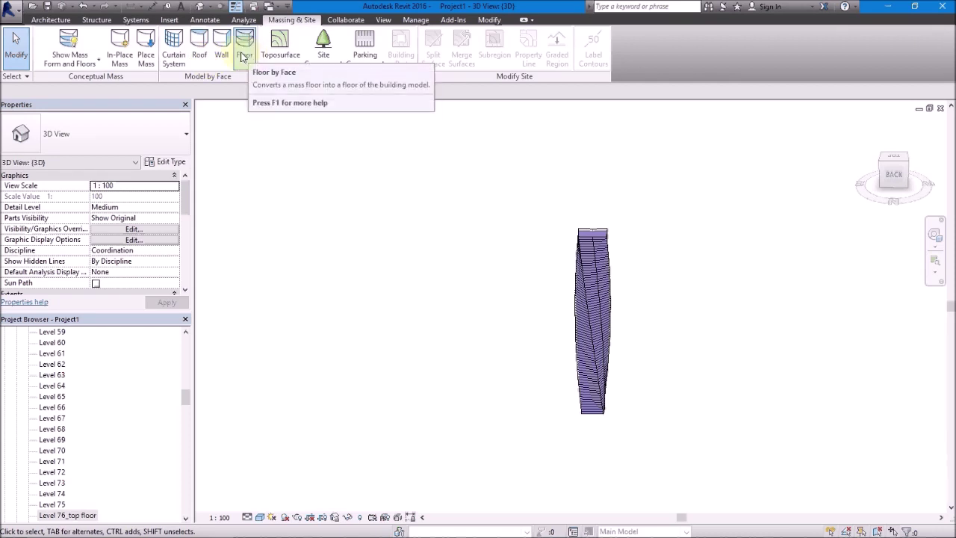
Step: Convert all of the tower's mass floors into Generic 150mm floors with Floor by Face
{"action": "left_click", "coordinate": [243, 58]}
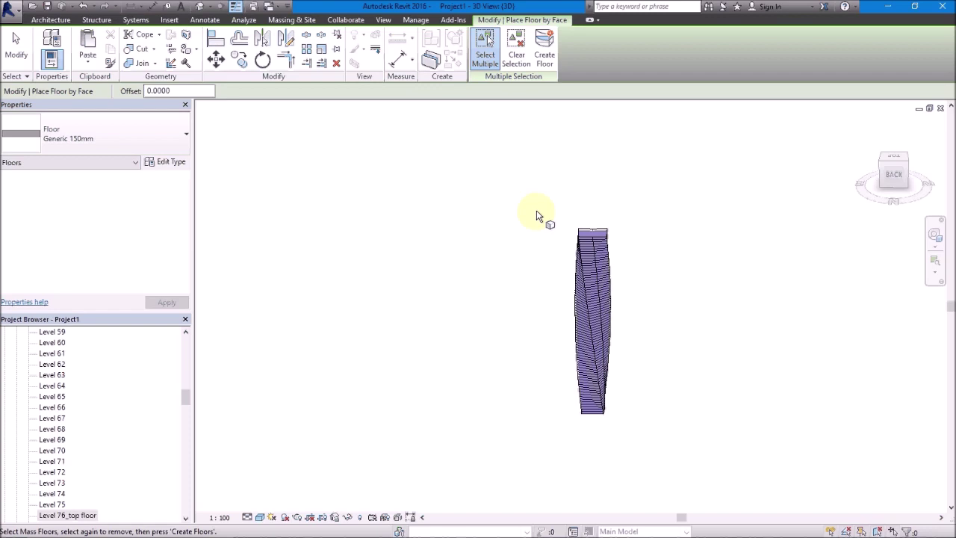
{"action": "left_click_drag", "start_coordinate": [536, 210], "coordinate": [687, 447]}
{"action": "left_click", "coordinate": [552, 65]}
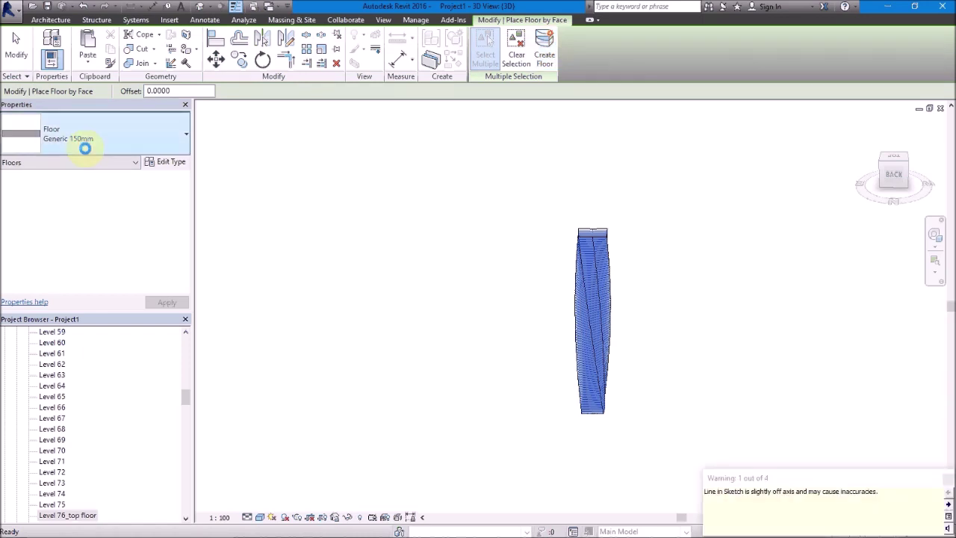
{"action": "scroll", "coordinate": [590, 416], "scroll_direction": "up", "scroll_amount": 3}
{"action": "scroll", "coordinate": [589, 411], "scroll_direction": "up", "scroll_amount": 2}
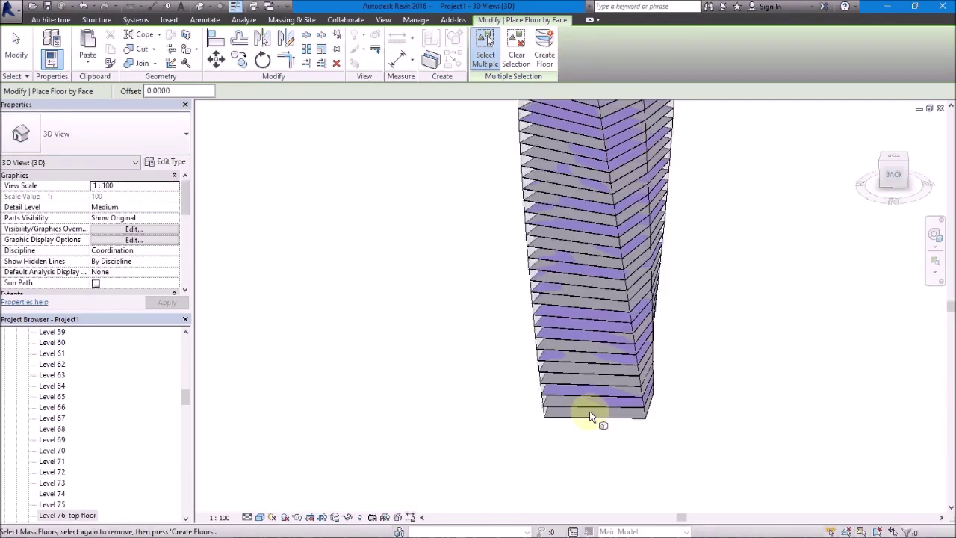
{"action": "scroll", "coordinate": [590, 411], "scroll_direction": "up", "scroll_amount": 3}
{"action": "scroll", "coordinate": [592, 410], "scroll_direction": "up", "scroll_amount": 3}
{"action": "key", "text": "Escape"}
{"action": "scroll", "coordinate": [397, 387], "scroll_direction": "up", "scroll_amount": 2}
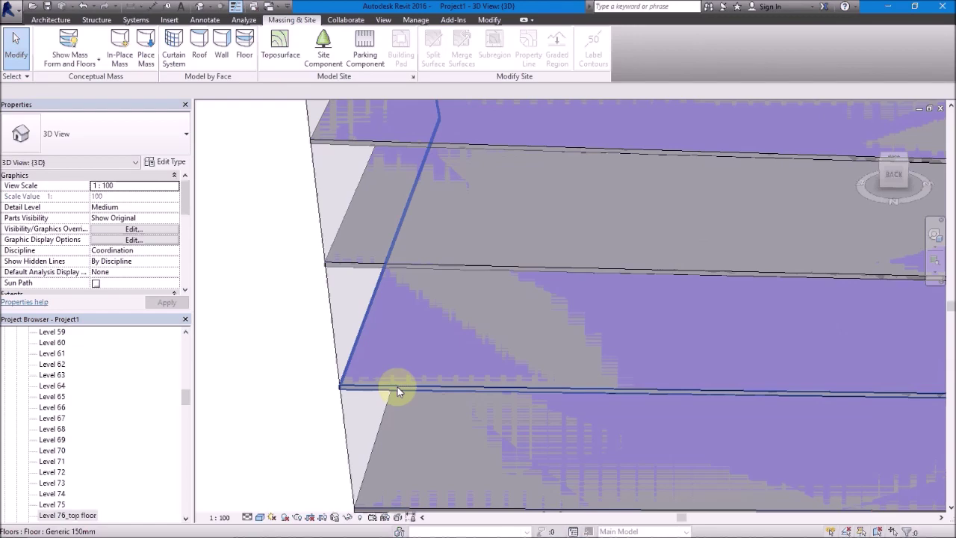
Step: Check one of the new floors, then reopen Mass 1 with Edit In-Place
{"action": "left_click", "coordinate": [398, 387]}
{"action": "scroll", "coordinate": [547, 459], "scroll_direction": "down", "scroll_amount": 2}
{"action": "scroll", "coordinate": [531, 375], "scroll_direction": "down", "scroll_amount": 4}
{"action": "mouse_move", "coordinate": [529, 373]}
{"action": "middle_mouse_down", "text": "shift"}
{"action": "mouse_move", "coordinate": [734, 430]}
{"action": "mouse_move", "coordinate": [431, 389]}
{"action": "mouse_move", "coordinate": [694, 384]}
{"action": "mouse_move", "coordinate": [604, 407]}
{"action": "mouse_move", "coordinate": [544, 406]}
{"action": "mouse_move", "coordinate": [632, 441]}
{"action": "middle_mouse_up", "text": "shift"}
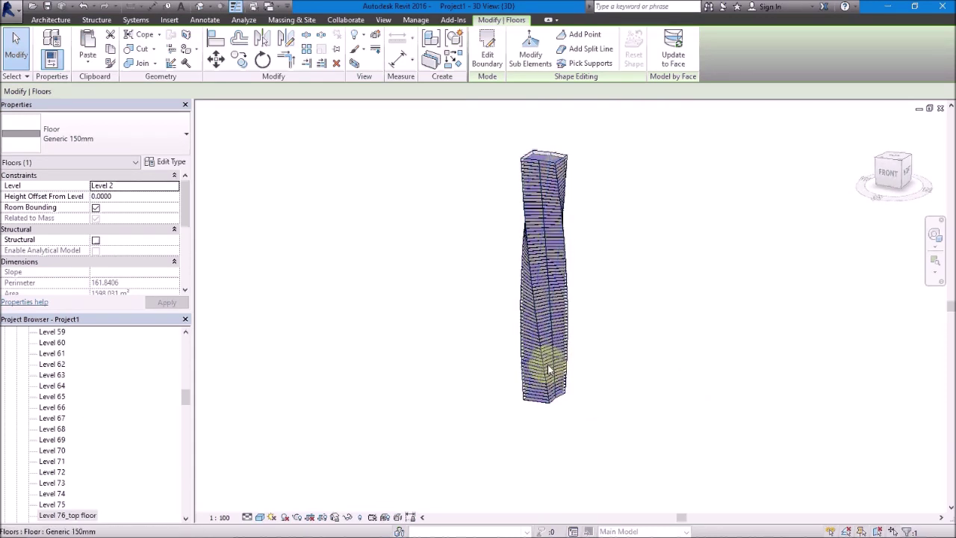
{"action": "left_click", "coordinate": [551, 383]}
{"action": "left_click", "coordinate": [484, 49]}
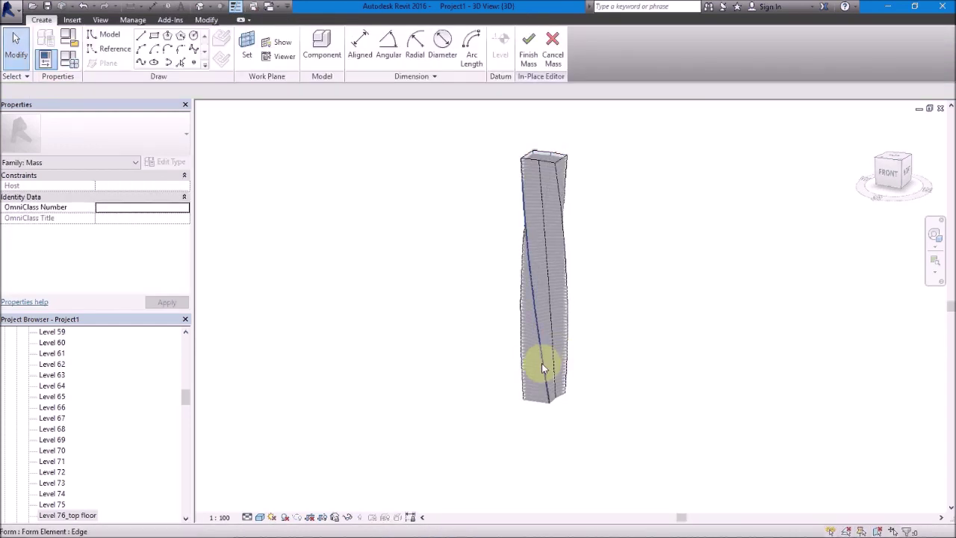
Step: Select a tower face and divide it into a 10 by 10 U/V grid
{"action": "left_click", "coordinate": [539, 404]}
{"action": "mouse_move", "coordinate": [640, 377]}
{"action": "middle_mouse_down", "text": "shift"}
{"action": "mouse_move", "coordinate": [801, 364]}
{"action": "mouse_move", "coordinate": [669, 354]}
{"action": "middle_mouse_up", "text": "shift"}
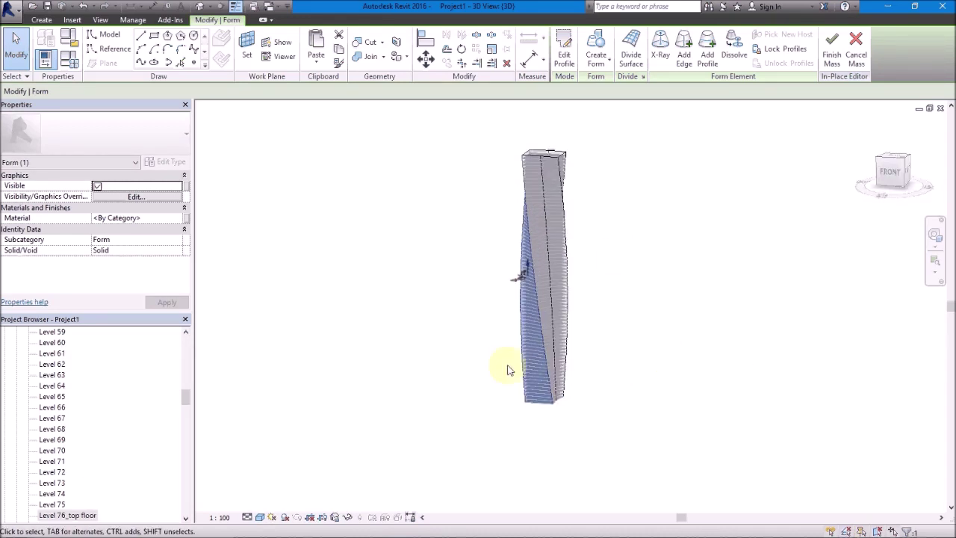
{"action": "left_click", "coordinate": [631, 56]}
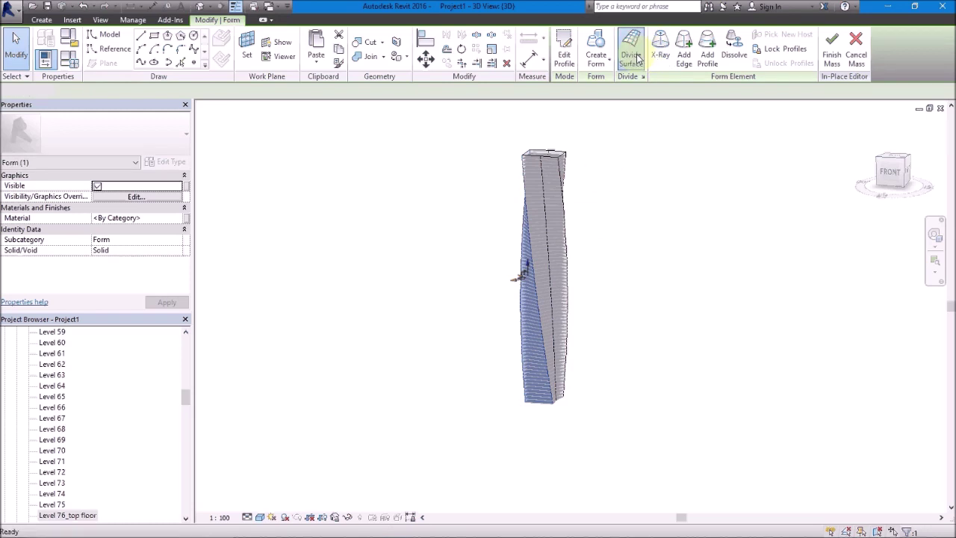
{"action": "left_click", "coordinate": [638, 59]}
{"action": "scroll", "coordinate": [504, 385], "scroll_direction": "up", "scroll_amount": 2}
{"action": "mouse_move", "coordinate": [504, 385]}
{"action": "middle_mouse_down", "text": "shift"}
{"action": "mouse_move", "coordinate": [523, 465]}
{"action": "mouse_move", "coordinate": [678, 405]}
{"action": "mouse_move", "coordinate": [680, 417]}
{"action": "mouse_move", "coordinate": [531, 405]}
{"action": "mouse_move", "coordinate": [505, 386]}
{"action": "middle_mouse_up", "text": "shift"}
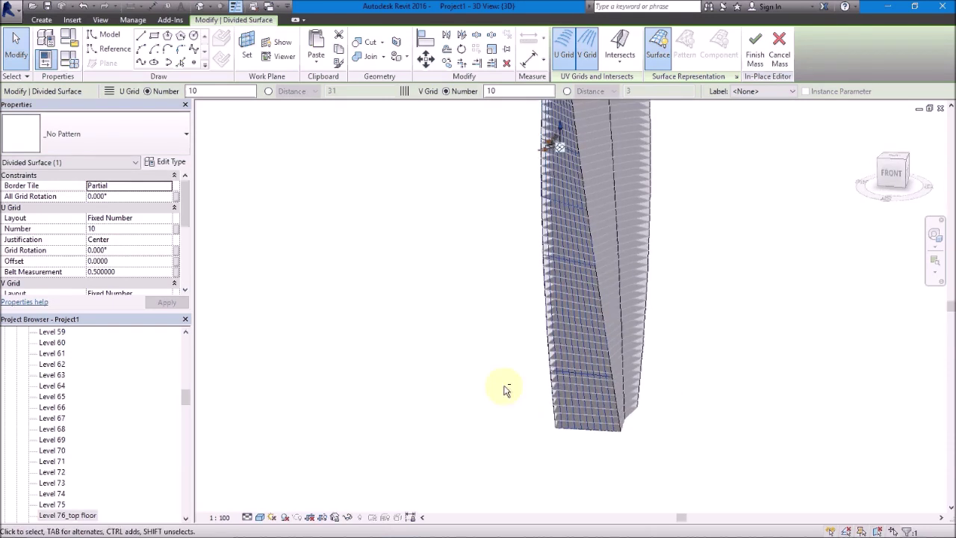
Step: Set the divided surface's U Grid Number to 76 in Properties
{"action": "left_click", "coordinate": [102, 229]}
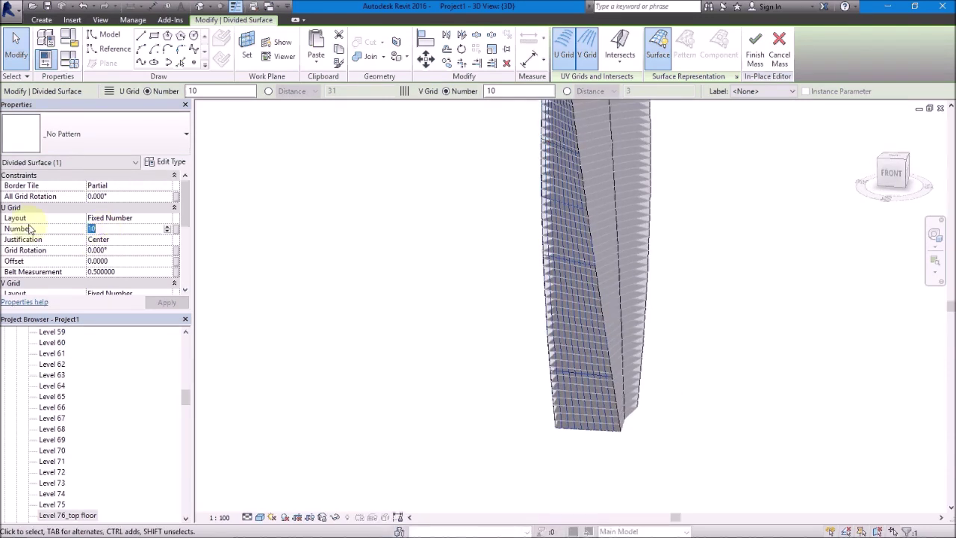
{"action": "mouse_move", "coordinate": [184, 209]}
{"action": "left_mouse_down"}
{"action": "mouse_move", "coordinate": [184, 229]}
{"action": "mouse_move", "coordinate": [184, 201]}
{"action": "left_mouse_up"}
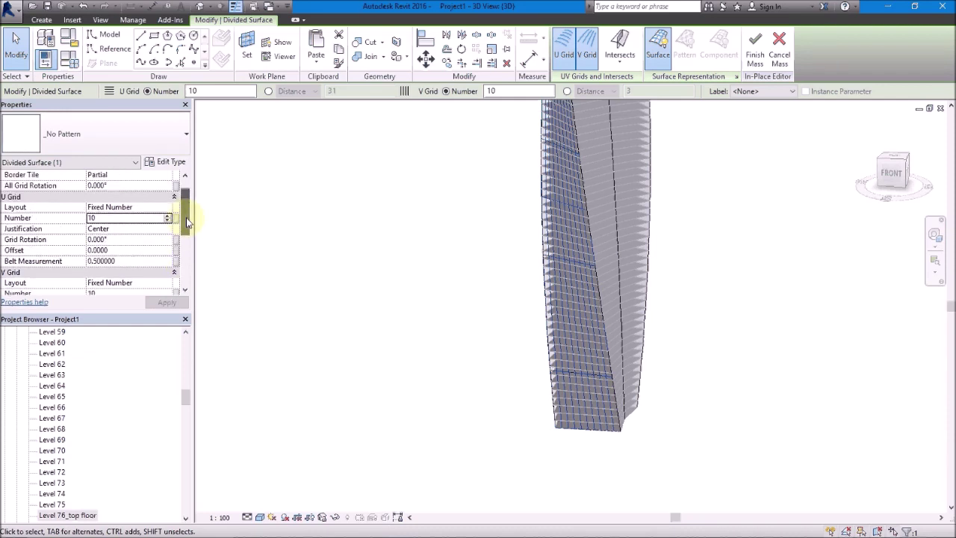
{"action": "double_click", "coordinate": [106, 218]}
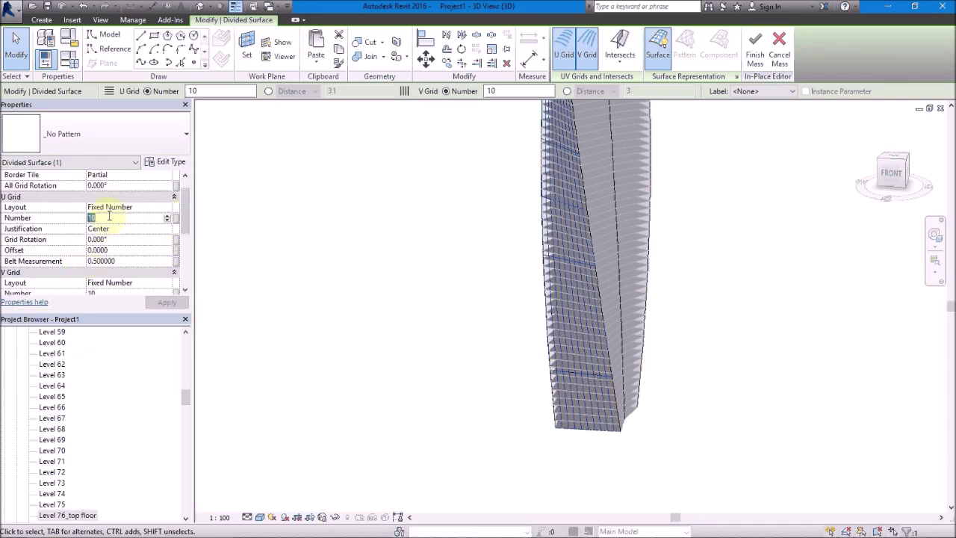
{"action": "type", "text": "7"}
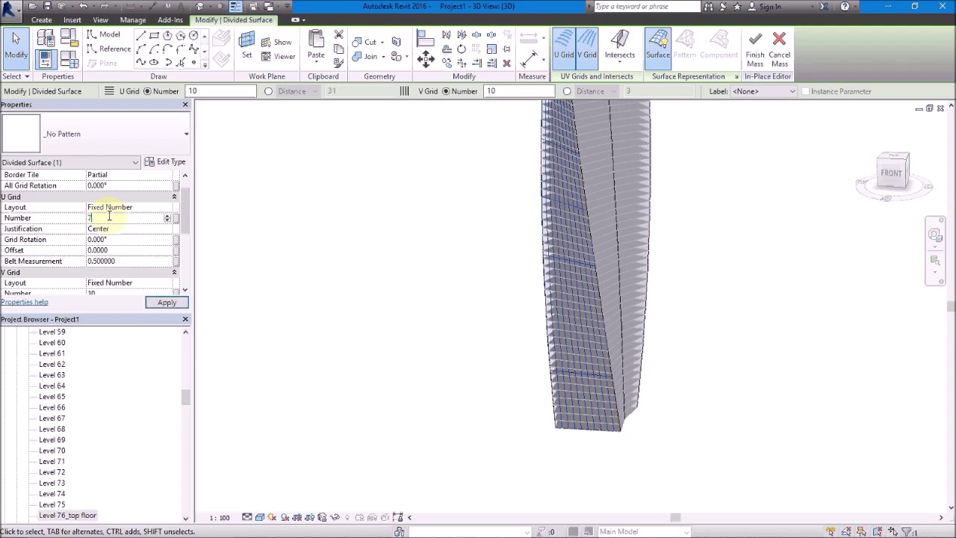
{"action": "type", "text": "6"}
{"action": "key", "text": "Return"}
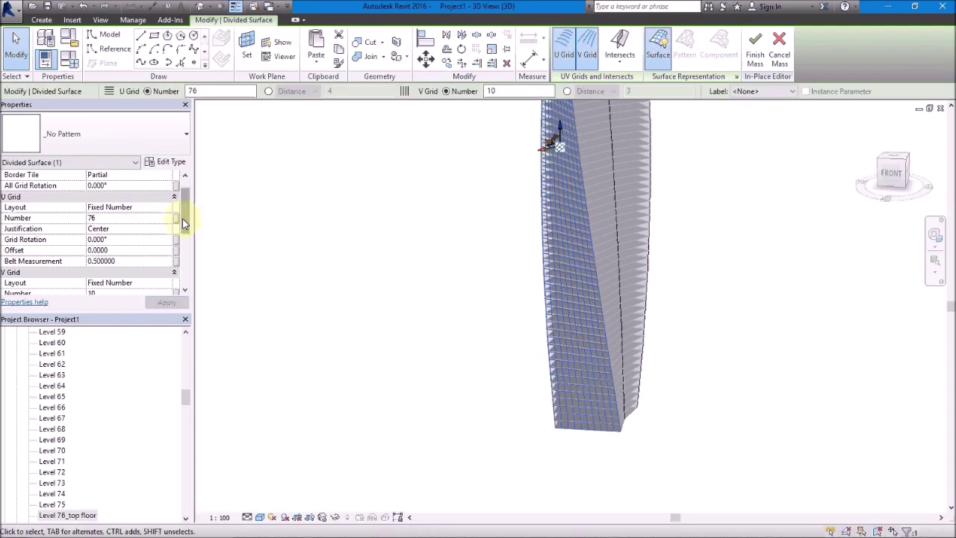
Step: Deselect and zoom around to review the 76 by 10 panel grid on the tower
{"action": "scroll", "coordinate": [182, 218], "scroll_direction": "down", "scroll_amount": 2}
{"action": "scroll", "coordinate": [183, 227], "scroll_direction": "down", "scroll_amount": 1}
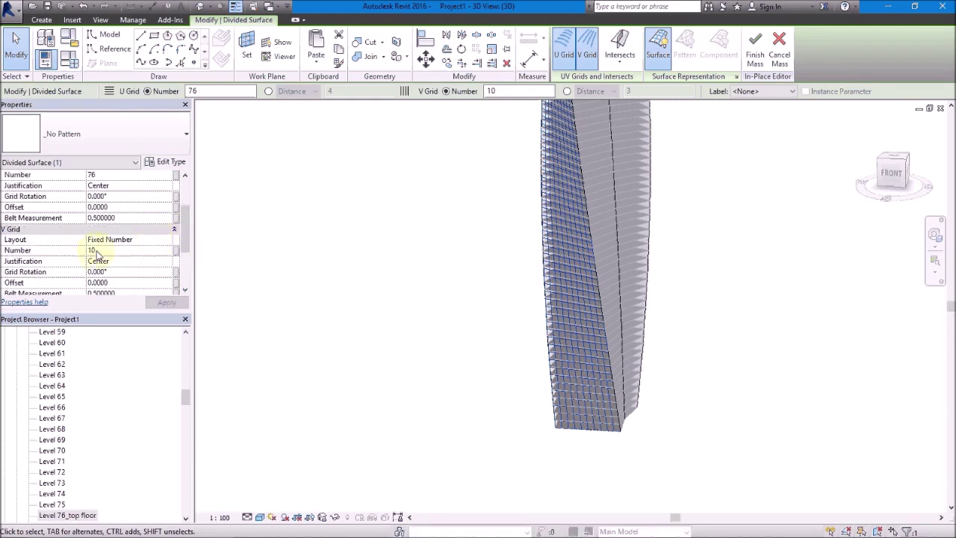
{"action": "left_click", "coordinate": [486, 412]}
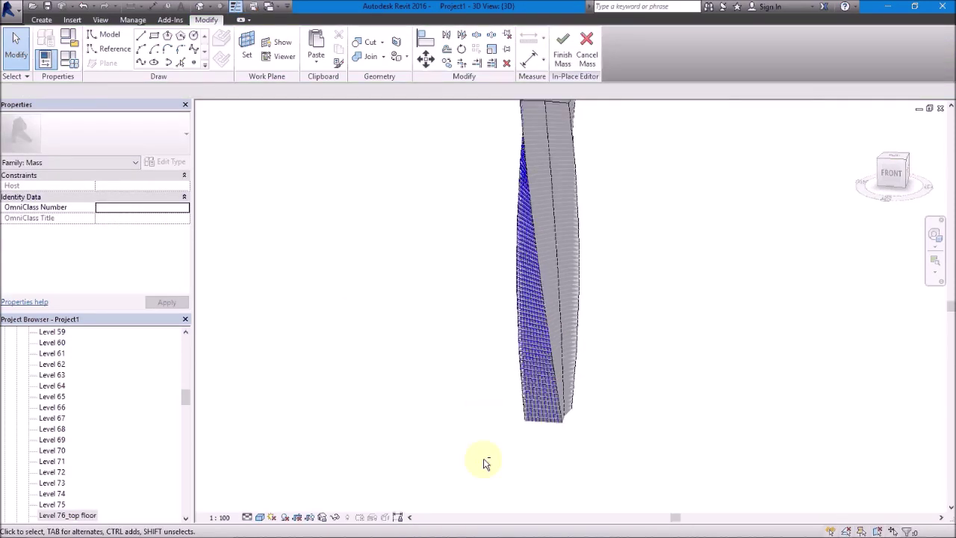
{"action": "scroll", "coordinate": [515, 403], "scroll_direction": "up", "scroll_amount": 2}
{"action": "scroll", "coordinate": [505, 395], "scroll_direction": "up", "scroll_amount": 2}
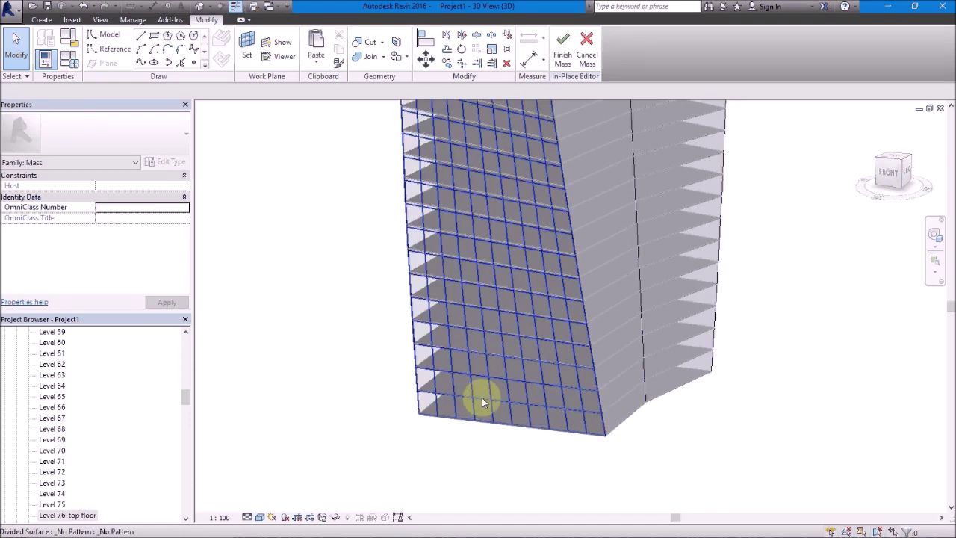
{"action": "scroll", "coordinate": [482, 397], "scroll_direction": "up", "scroll_amount": 3}
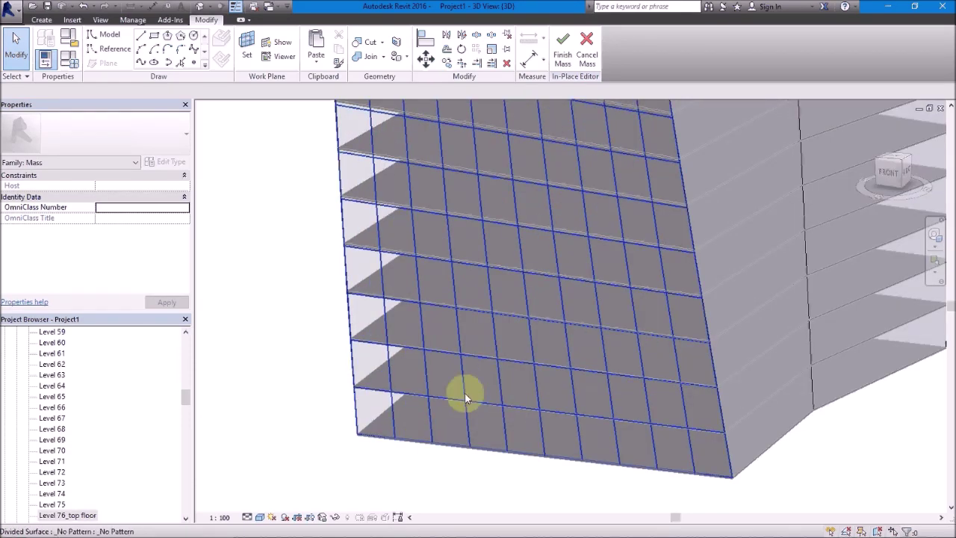
{"action": "scroll", "coordinate": [576, 474], "scroll_direction": "down", "scroll_amount": 1}
{"action": "scroll", "coordinate": [575, 473], "scroll_direction": "down", "scroll_amount": 2}
{"action": "scroll", "coordinate": [454, 324], "scroll_direction": "down", "scroll_amount": 2}
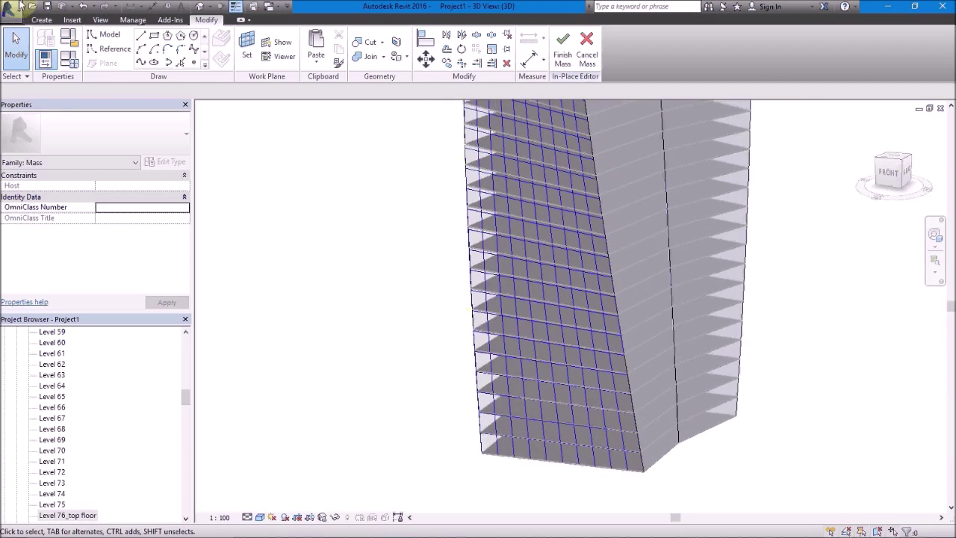
{"action": "left_click", "coordinate": [14, 9]}
{"action": "mouse_move", "coordinate": [37, 54]}
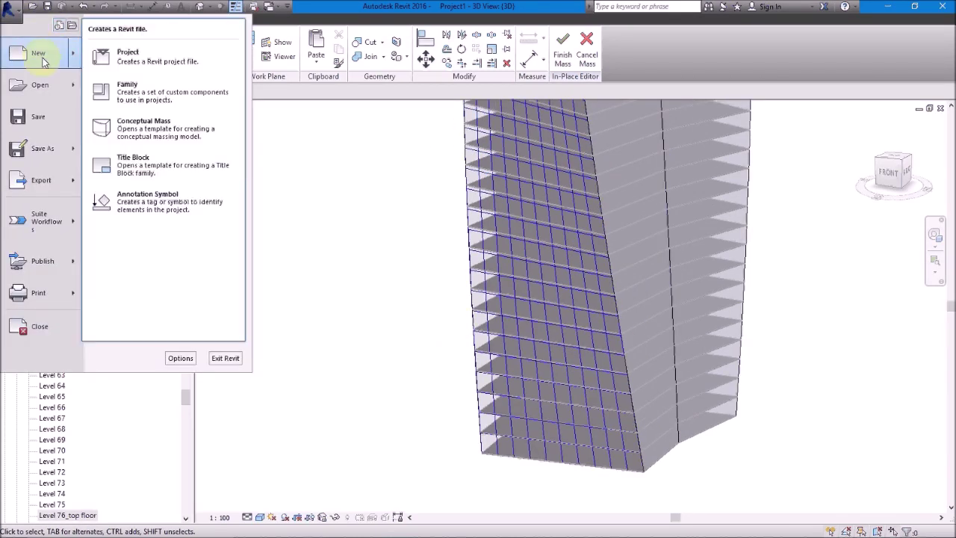
Step: Start a new family from Metric Curtain Panel Pattern Based.rft, listing templates in Details view
{"action": "left_click", "coordinate": [131, 88]}
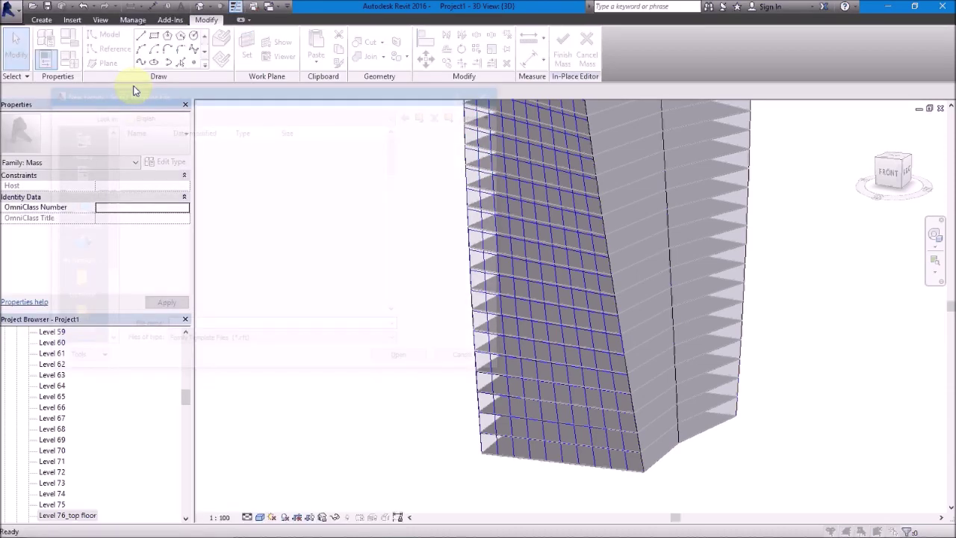
{"action": "left_click", "coordinate": [493, 115]}
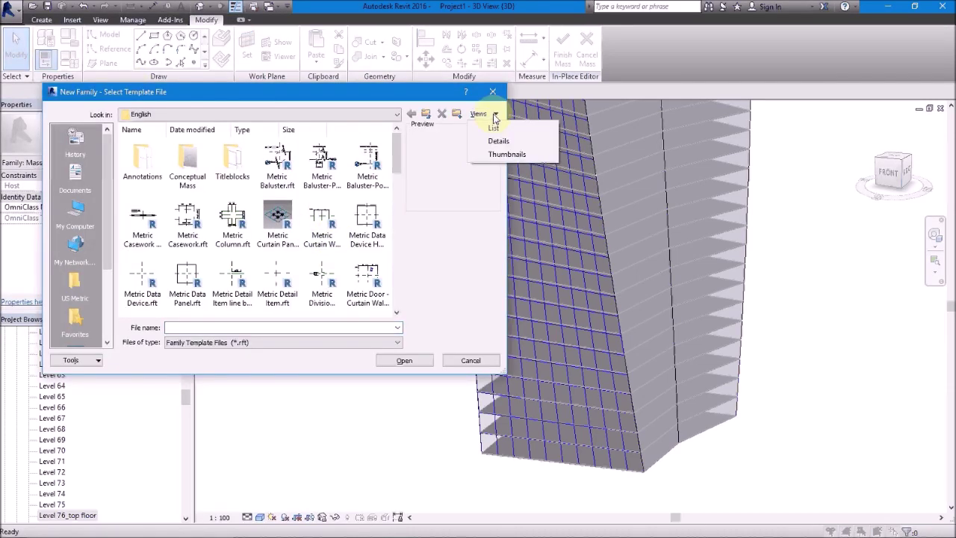
{"action": "left_click", "coordinate": [498, 141]}
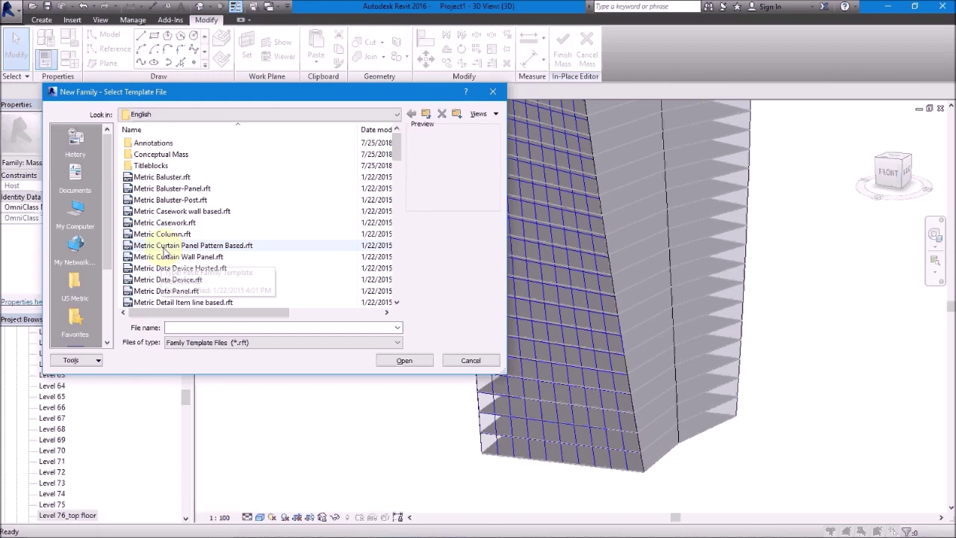
{"action": "left_click", "coordinate": [171, 246]}
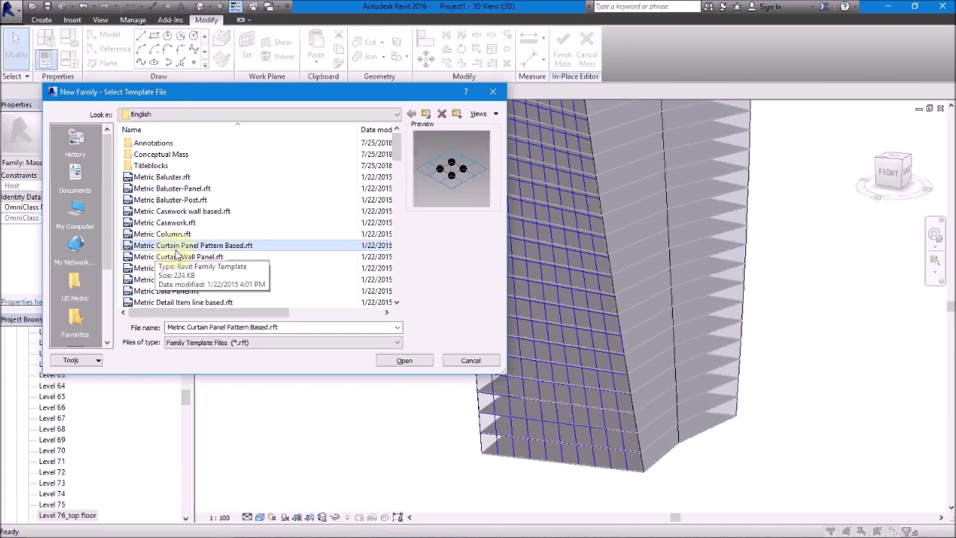
{"action": "left_click", "coordinate": [401, 360]}
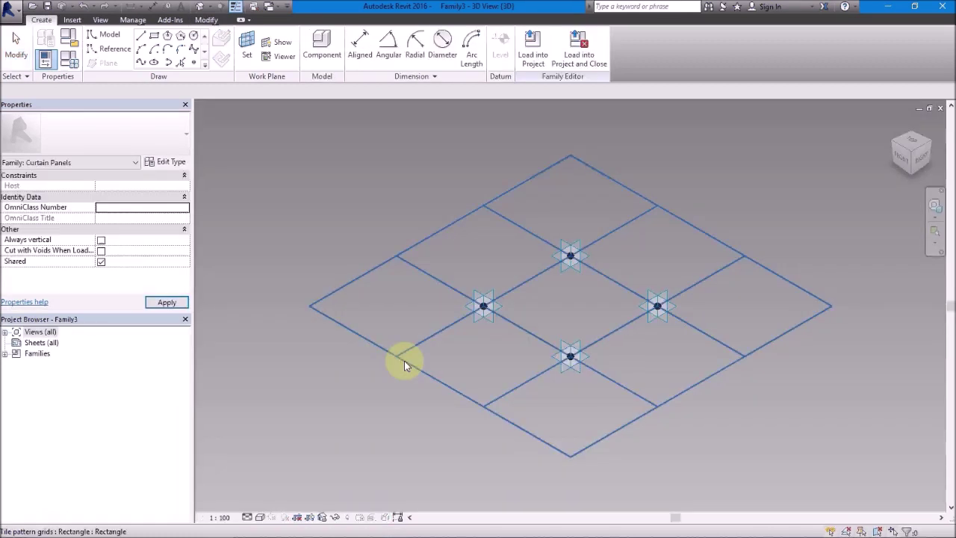
Step: Place a reference point on an edge reference line, keeping its host as Reference Lines
{"action": "middle_click_drag", "start_coordinate": [427, 362], "coordinate": [428, 360], "text": "shift"}
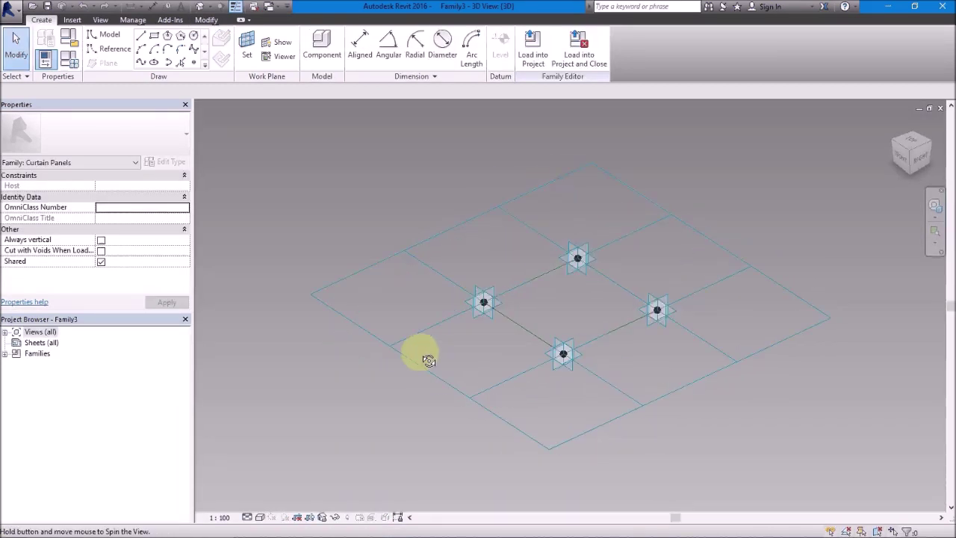
{"action": "left_click", "coordinate": [194, 64]}
{"action": "scroll", "coordinate": [546, 327], "scroll_direction": "up", "scroll_amount": 3}
{"action": "scroll", "coordinate": [546, 327], "scroll_direction": "up", "scroll_amount": 1}
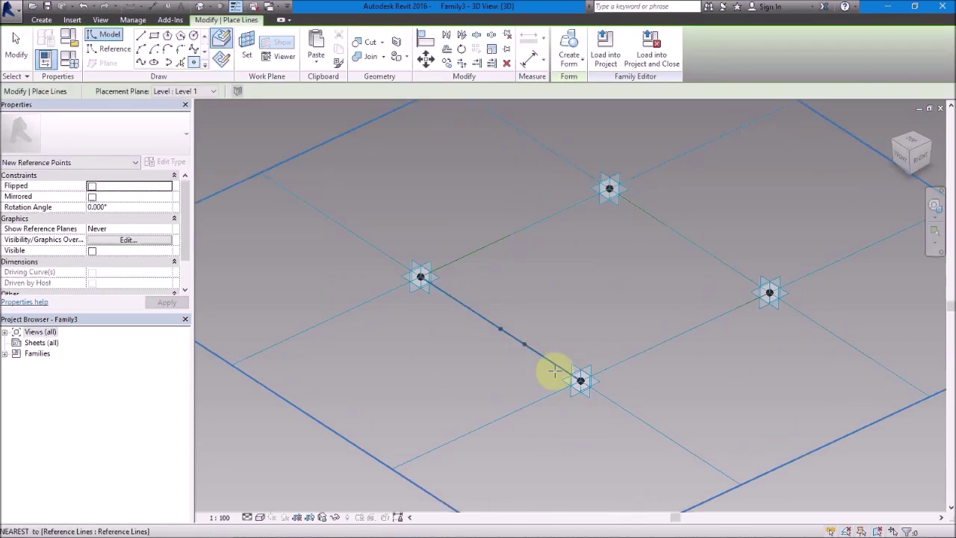
{"action": "key", "text": "Escape"}
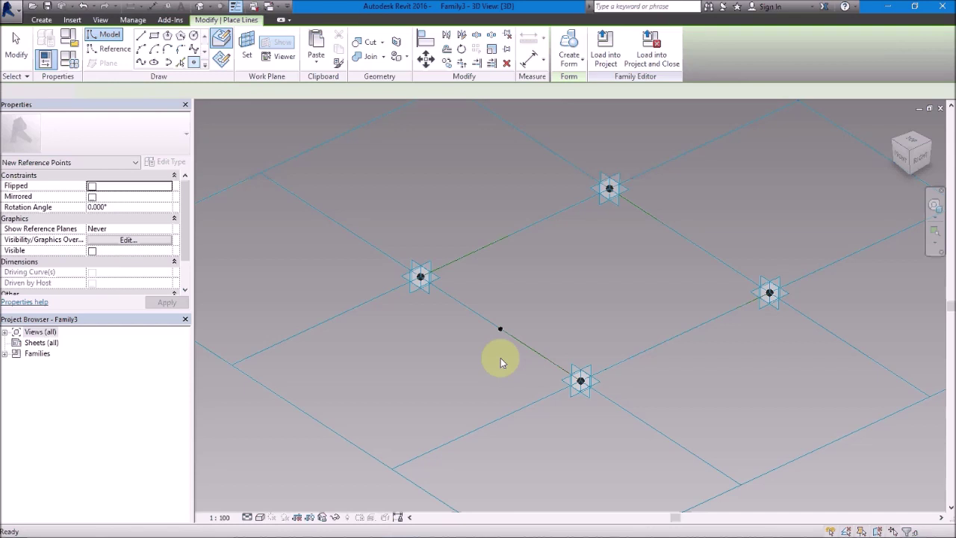
{"action": "key", "text": "Escape"}
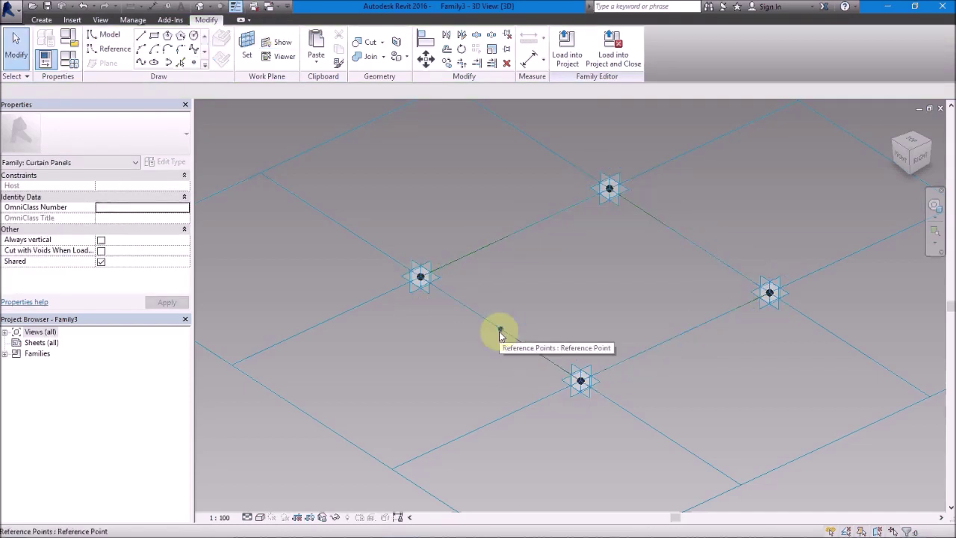
{"action": "left_click", "coordinate": [500, 331]}
{"action": "left_click", "coordinate": [177, 91]}
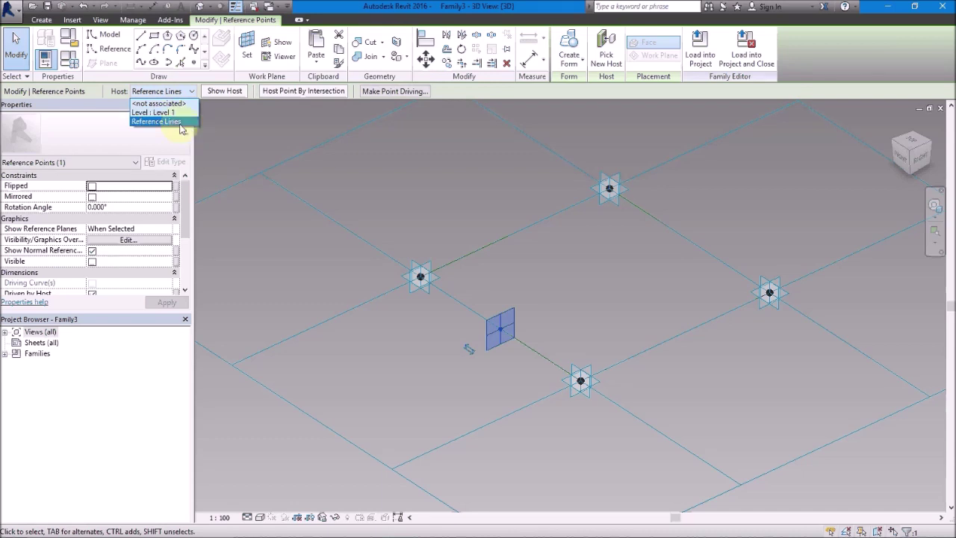
{"action": "left_click", "coordinate": [180, 122]}
{"action": "left_click", "coordinate": [521, 369]}
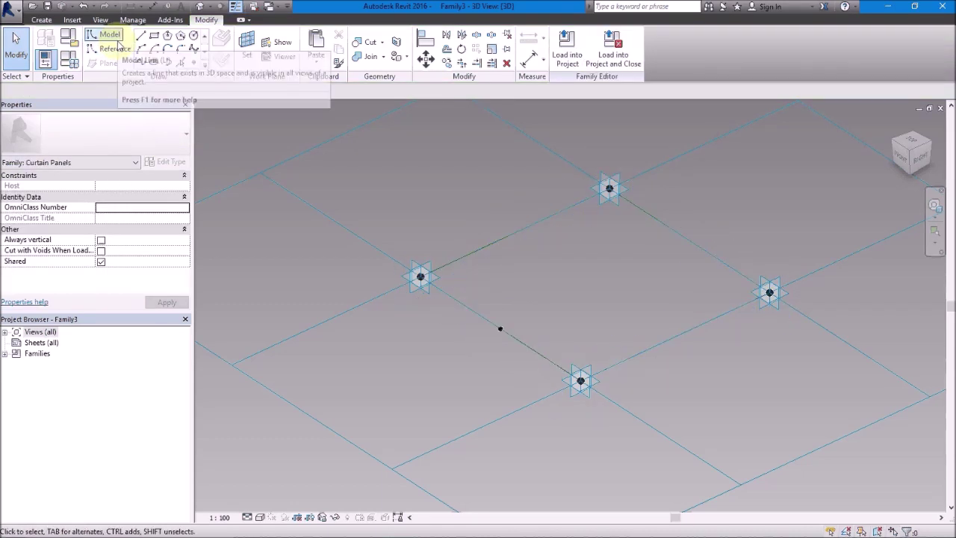
Step: Draw a model-line rectangle starting from the reference point
{"action": "left_click", "coordinate": [501, 328]}
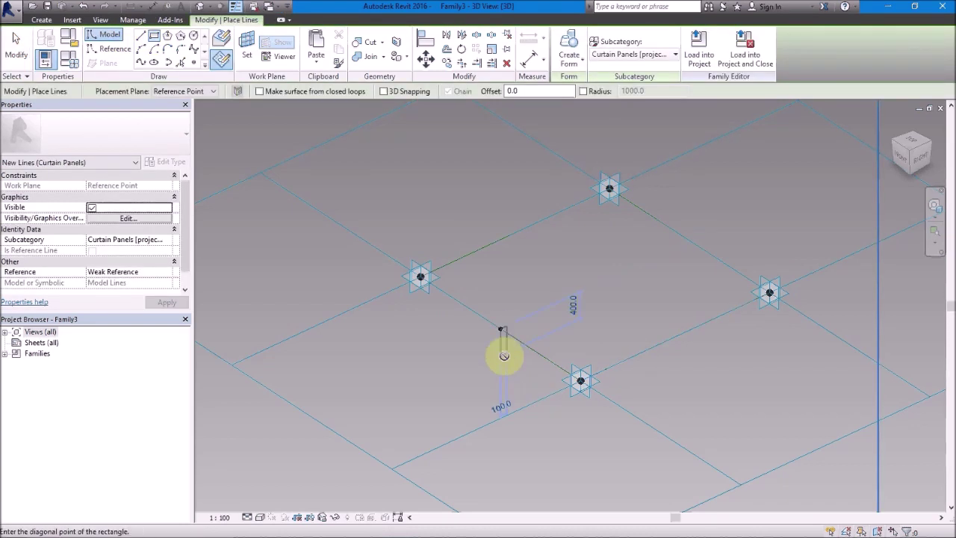
{"action": "scroll", "coordinate": [512, 353], "scroll_direction": "up", "scroll_amount": 1}
{"action": "scroll", "coordinate": [512, 351], "scroll_direction": "up", "scroll_amount": 2}
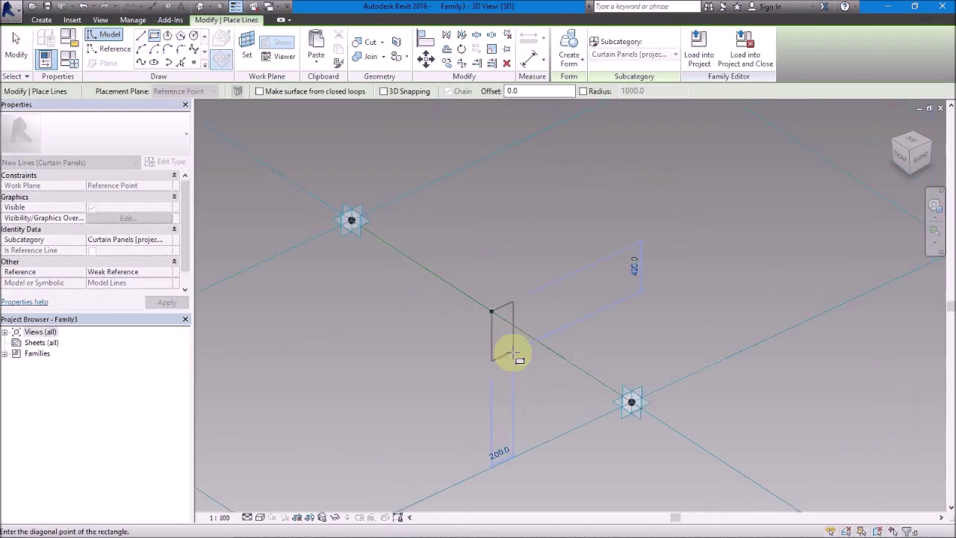
{"action": "scroll", "coordinate": [512, 348], "scroll_direction": "up", "scroll_amount": 1}
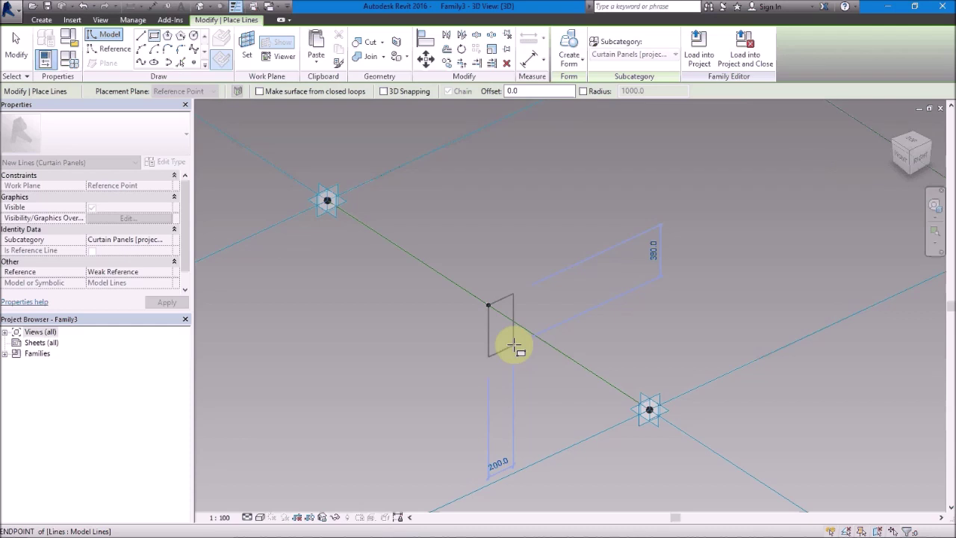
{"action": "left_click", "coordinate": [513, 345]}
{"action": "key", "text": "Escape"}
{"action": "key", "text": "Escape"}
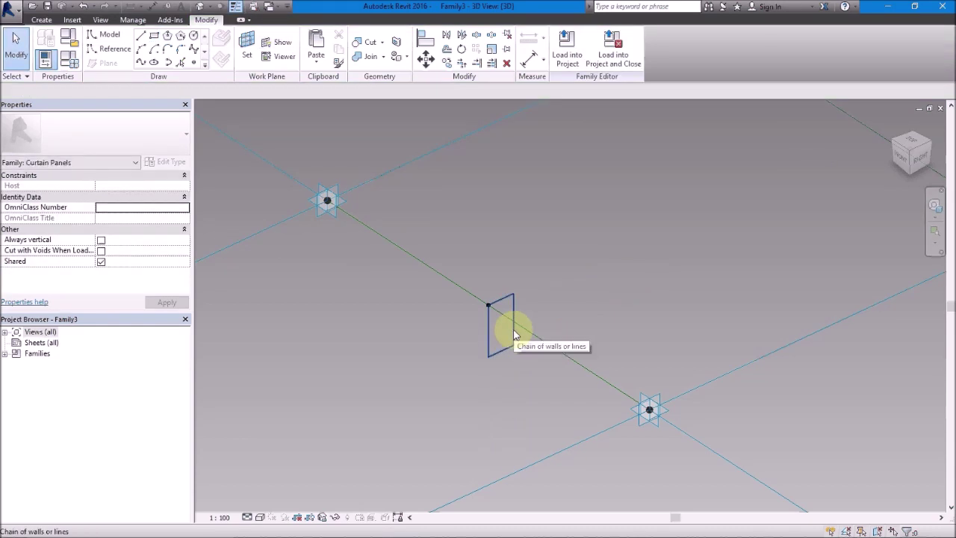
Step: Change the rectangle's 200.0 and 380.0 side dimensions both to 100
{"action": "left_click", "coordinate": [508, 309]}
{"action": "left_click", "coordinate": [503, 362]}
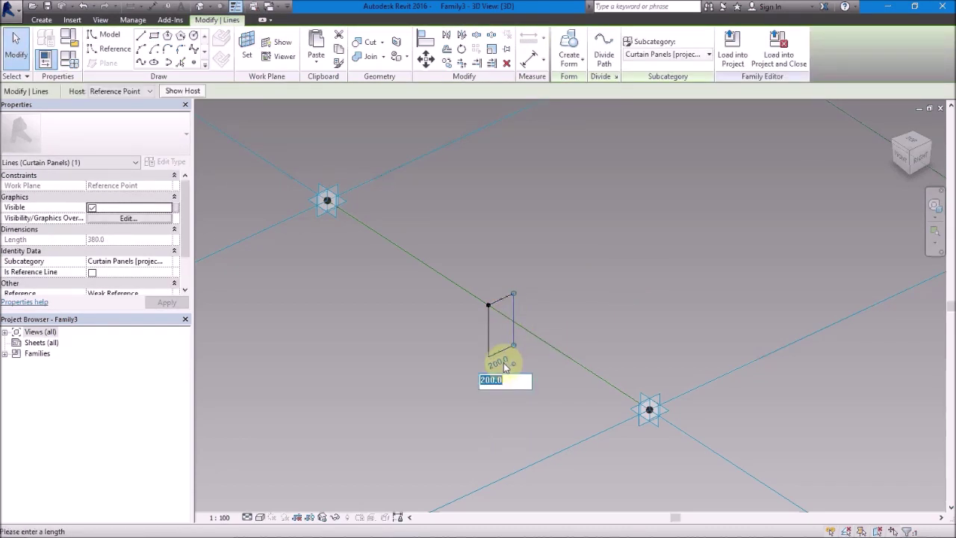
{"action": "type", "text": "100"}
{"action": "key", "text": "Return"}
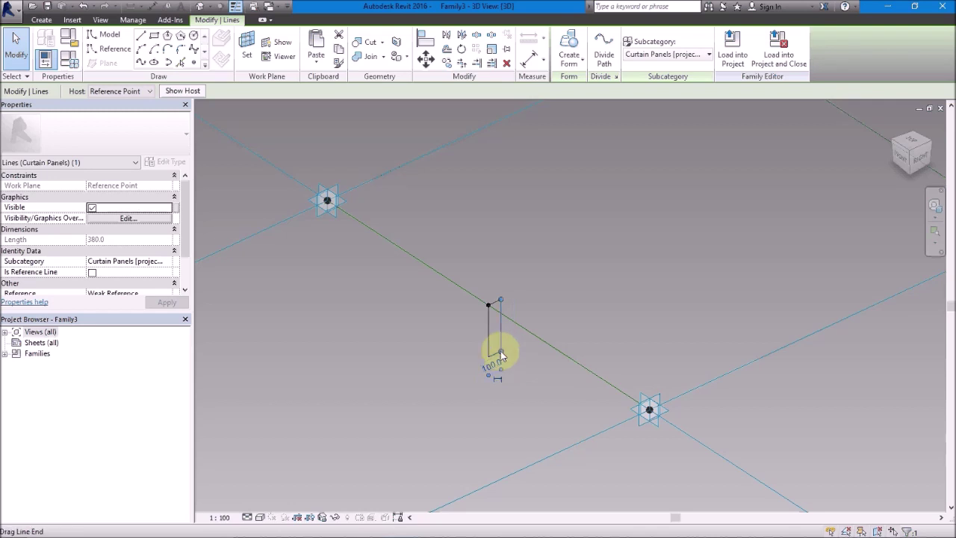
{"action": "key", "text": "Escape"}
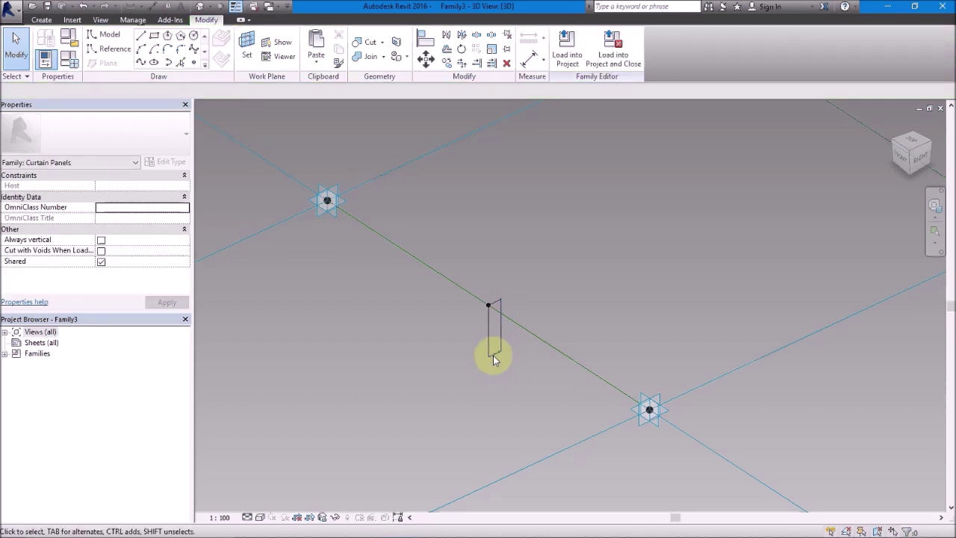
{"action": "left_click", "coordinate": [493, 356]}
{"action": "left_click", "coordinate": [465, 340]}
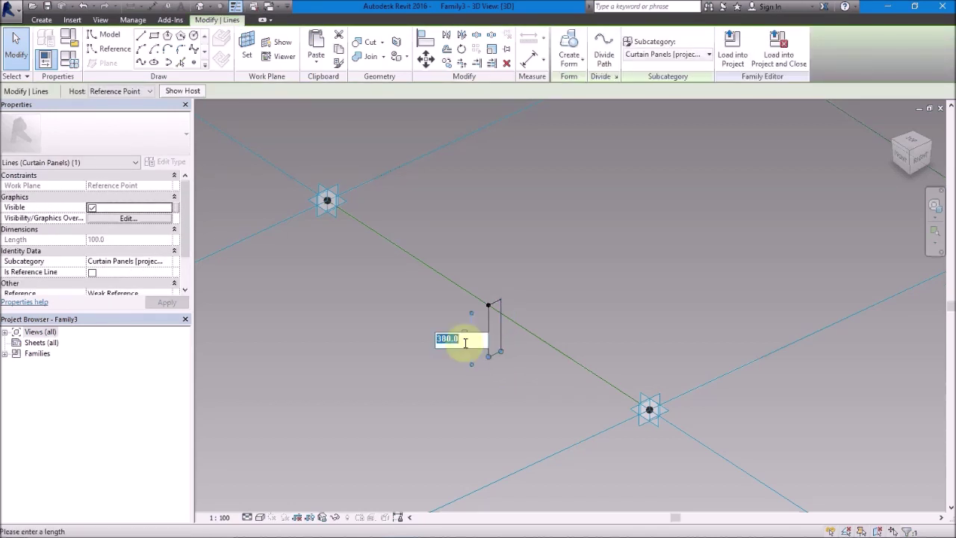
{"action": "type", "text": "100"}
{"action": "key", "text": "Return"}
{"action": "key", "text": "Escape"}
{"action": "scroll", "coordinate": [481, 297], "scroll_direction": "down", "scroll_amount": 5}
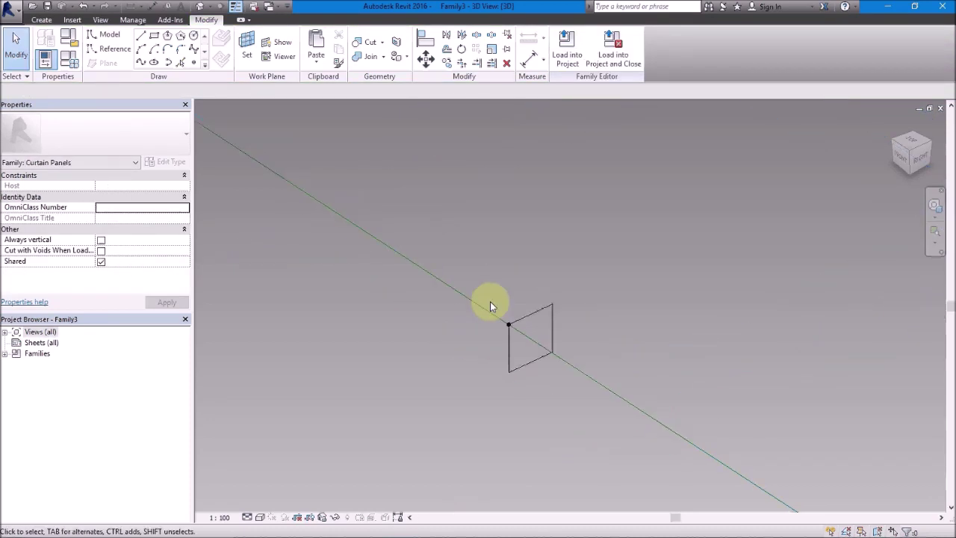
Step: Select the square panel outline and move it 500 from its corner with MV
{"action": "left_click", "coordinate": [522, 317]}
{"action": "left_click_drag", "start_coordinate": [476, 280], "coordinate": [598, 391]}
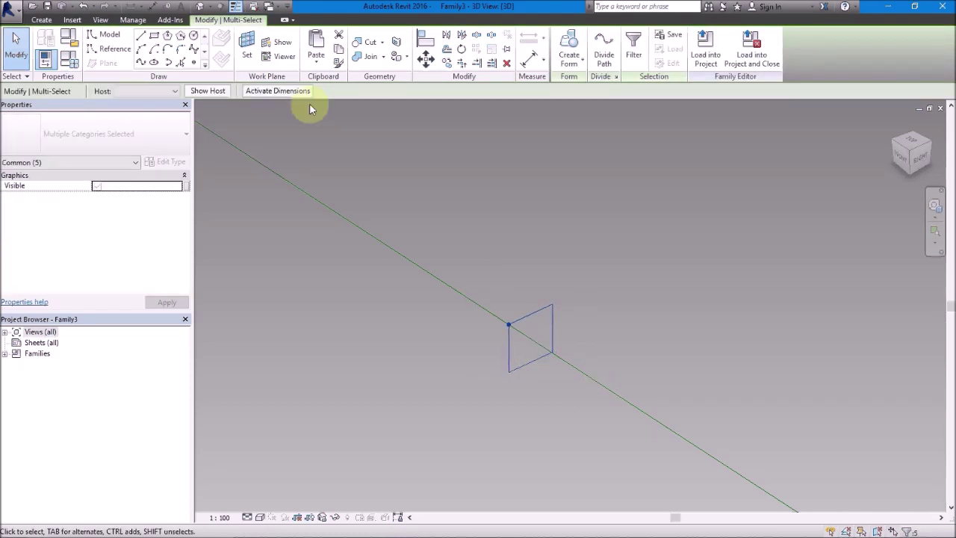
{"action": "key", "text": "m"}
{"action": "key", "text": "v"}
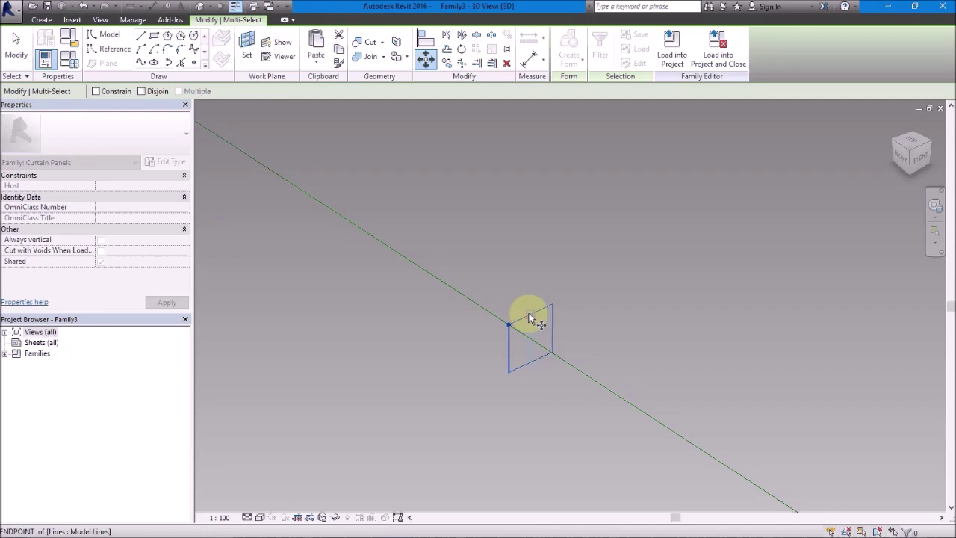
{"action": "left_click", "coordinate": [529, 318]}
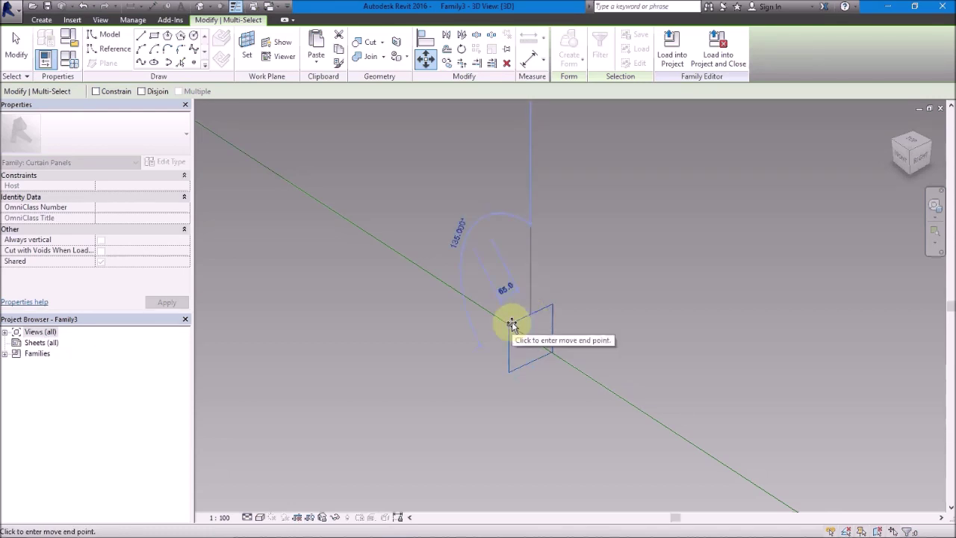
{"action": "type", "text": "500"}
{"action": "key", "text": "Return"}
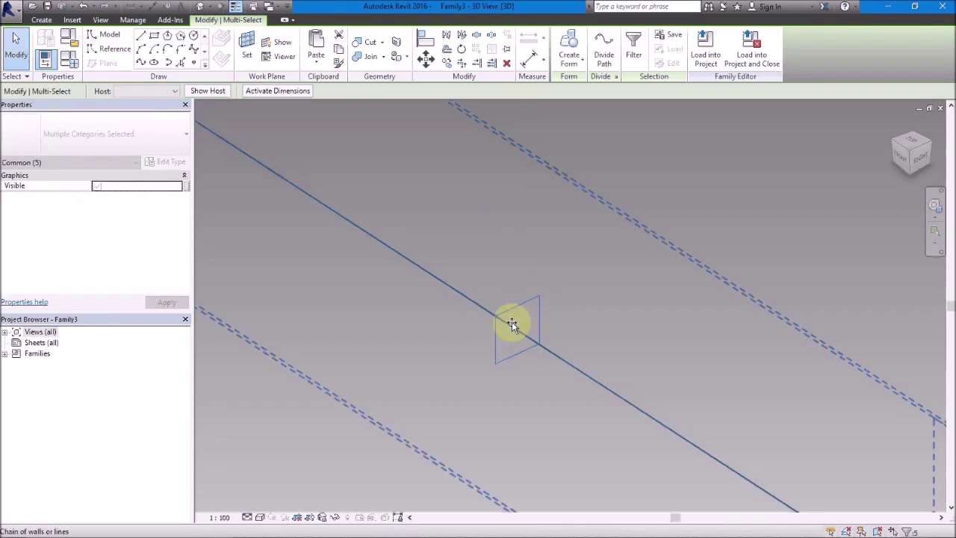
{"action": "scroll", "coordinate": [568, 347], "scroll_direction": "down", "scroll_amount": 3}
{"action": "mouse_move", "coordinate": [613, 374]}
{"action": "middle_mouse_down", "text": "shift"}
{"action": "mouse_move", "coordinate": [550, 386]}
{"action": "mouse_move", "coordinate": [558, 391]}
{"action": "middle_mouse_up", "text": "shift"}
{"action": "scroll", "coordinate": [558, 391], "scroll_direction": "up", "scroll_amount": 3}
{"action": "key", "text": "Escape"}
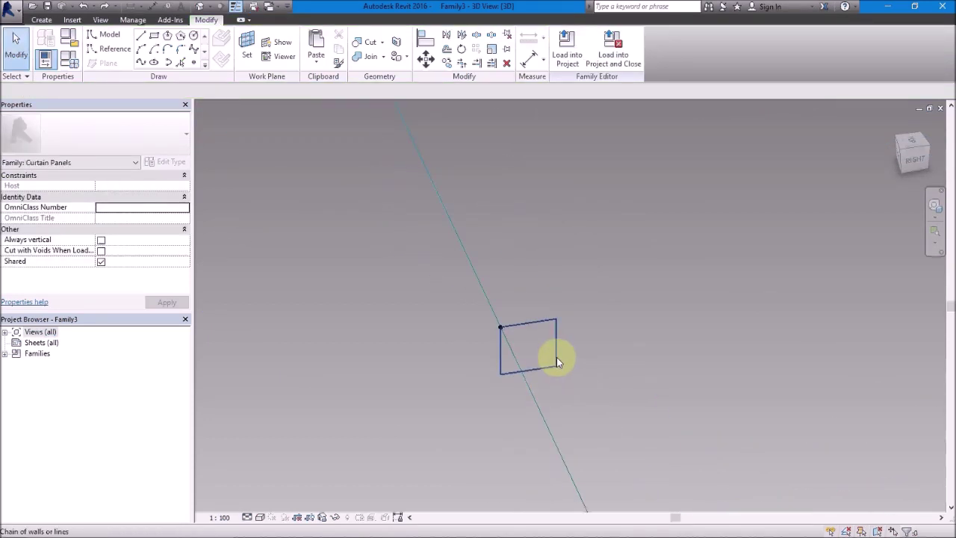
Step: Move the square by its edge midpoints so it sits centred on the diagonal line
{"action": "left_click", "coordinate": [531, 321]}
{"action": "left_click", "coordinate": [426, 57]}
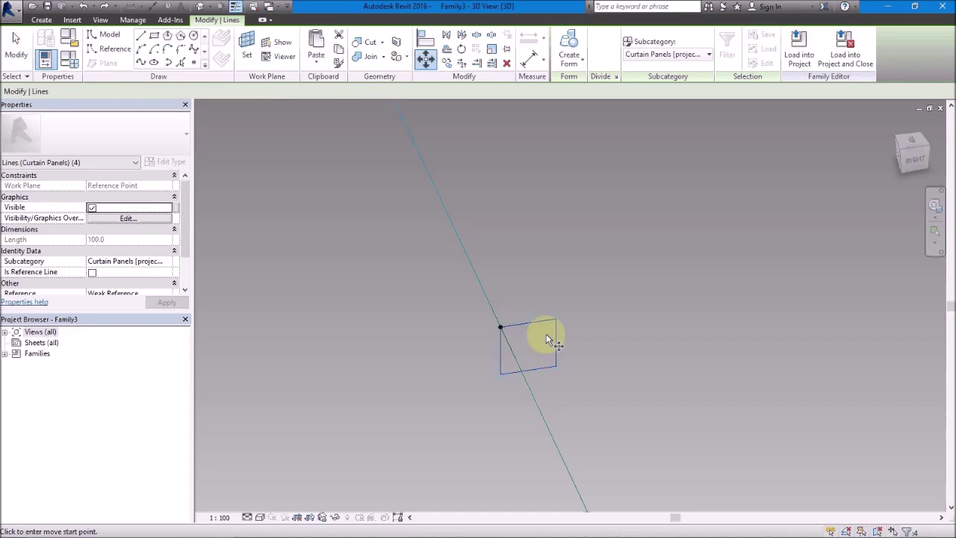
{"action": "left_click", "coordinate": [527, 323]}
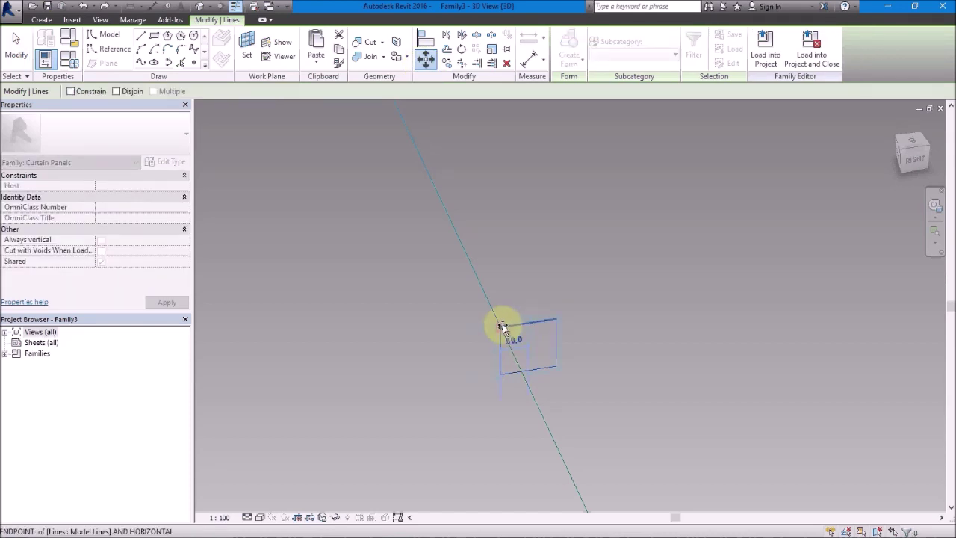
{"action": "left_click", "coordinate": [502, 326]}
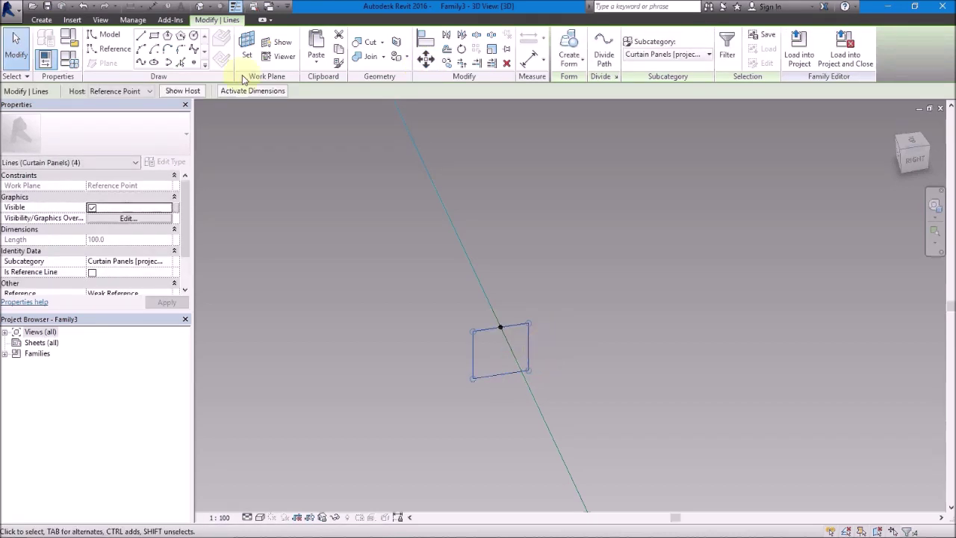
{"action": "key", "text": "m"}
{"action": "key", "text": "v"}
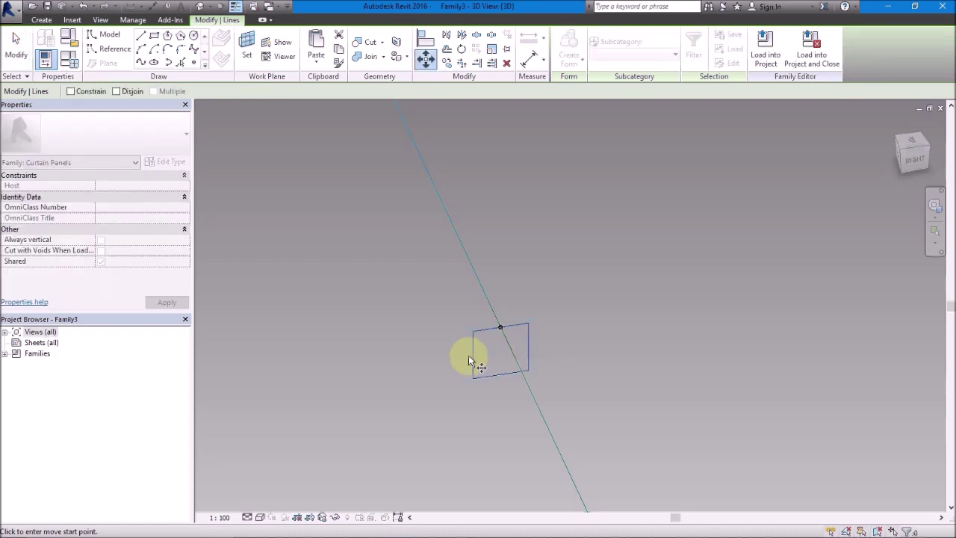
{"action": "left_click", "coordinate": [471, 355]}
{"action": "left_click", "coordinate": [472, 332]}
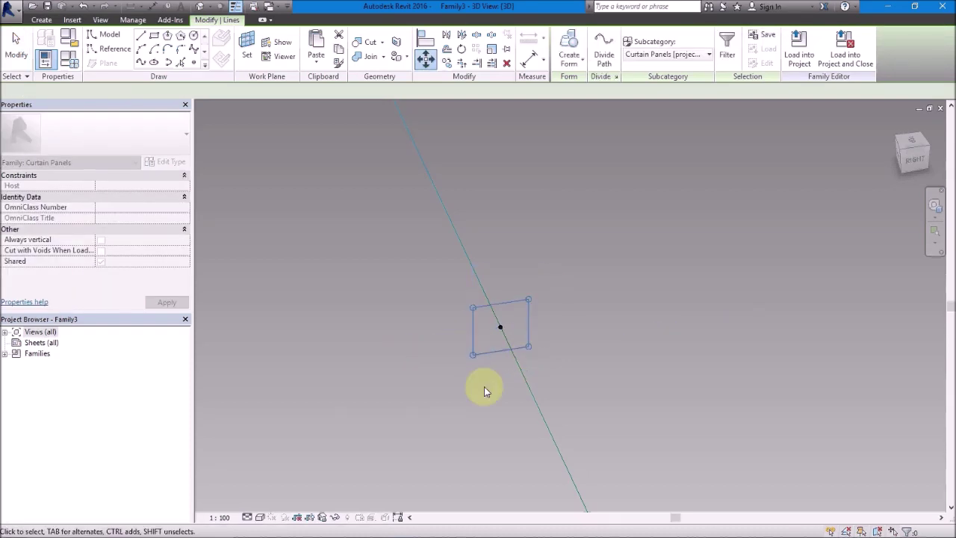
{"action": "left_click", "coordinate": [485, 391]}
{"action": "mouse_move", "coordinate": [486, 390]}
{"action": "middle_mouse_down", "text": "shift"}
{"action": "mouse_move", "coordinate": [427, 391]}
{"action": "mouse_move", "coordinate": [655, 351]}
{"action": "mouse_move", "coordinate": [736, 351]}
{"action": "middle_mouse_up", "text": "shift"}
{"action": "mouse_move", "coordinate": [475, 380]}
{"action": "middle_mouse_down", "text": "shift"}
{"action": "mouse_move", "coordinate": [390, 336]}
{"action": "mouse_move", "coordinate": [486, 399]}
{"action": "mouse_move", "coordinate": [663, 403]}
{"action": "mouse_move", "coordinate": [181, 413]}
{"action": "mouse_move", "coordinate": [616, 398]}
{"action": "middle_mouse_up", "text": "shift"}
Step: Select the whole square chain of reference lines forming the panel outline
{"action": "key", "text": "Tab"}
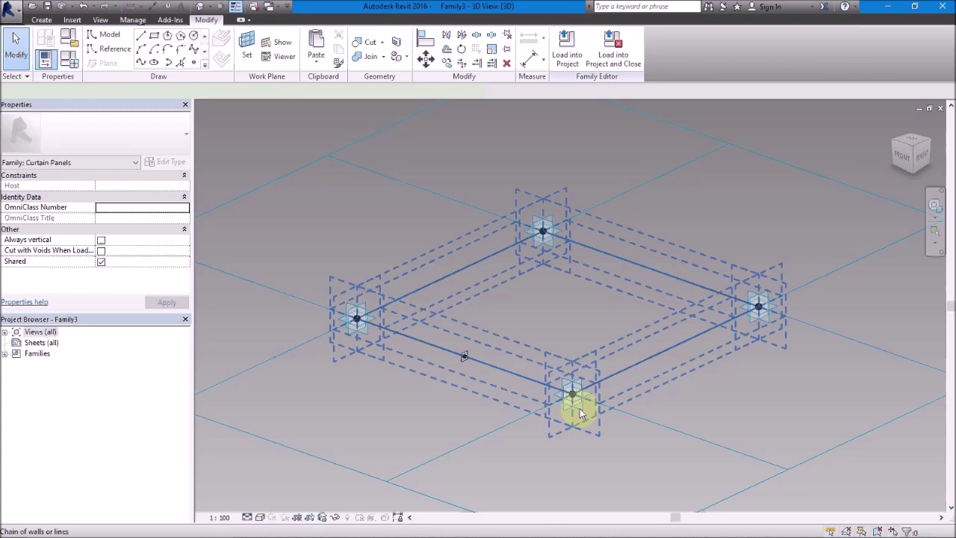
{"action": "left_click", "coordinate": [572, 400]}
{"action": "scroll", "coordinate": [472, 371], "scroll_direction": "up", "scroll_amount": 3}
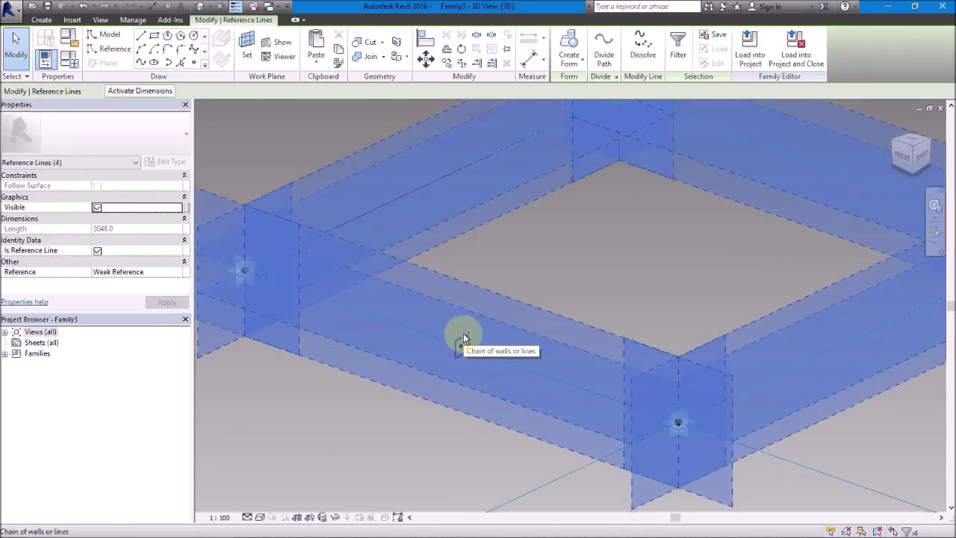
{"action": "scroll", "coordinate": [527, 414], "scroll_direction": "down", "scroll_amount": 5}
{"action": "middle_click_drag", "start_coordinate": [527, 414], "coordinate": [565, 386], "text": "shift"}
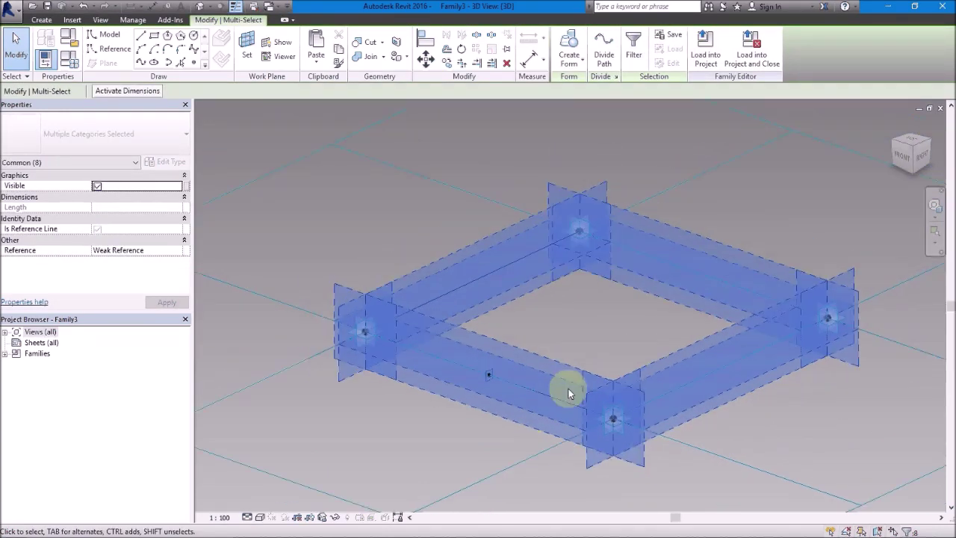
{"action": "scroll", "coordinate": [434, 363], "scroll_direction": "down", "scroll_amount": 4}
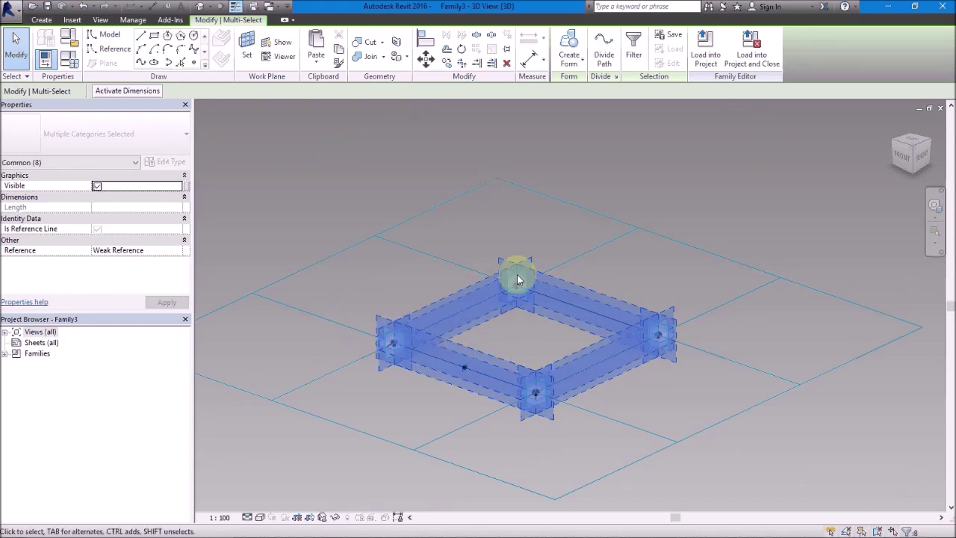
Step: Sweep the chain into a solid frame form, then select the form and open its Material setting
{"action": "left_click", "coordinate": [582, 60]}
{"action": "left_click", "coordinate": [574, 90]}
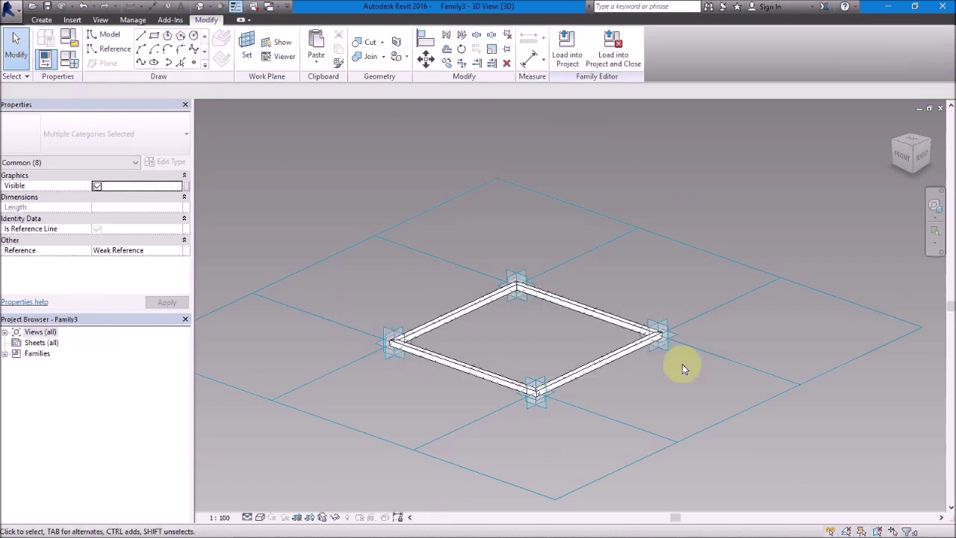
{"action": "key", "text": "Tab"}
{"action": "key", "text": "Tab"}
{"action": "left_click", "coordinate": [604, 363]}
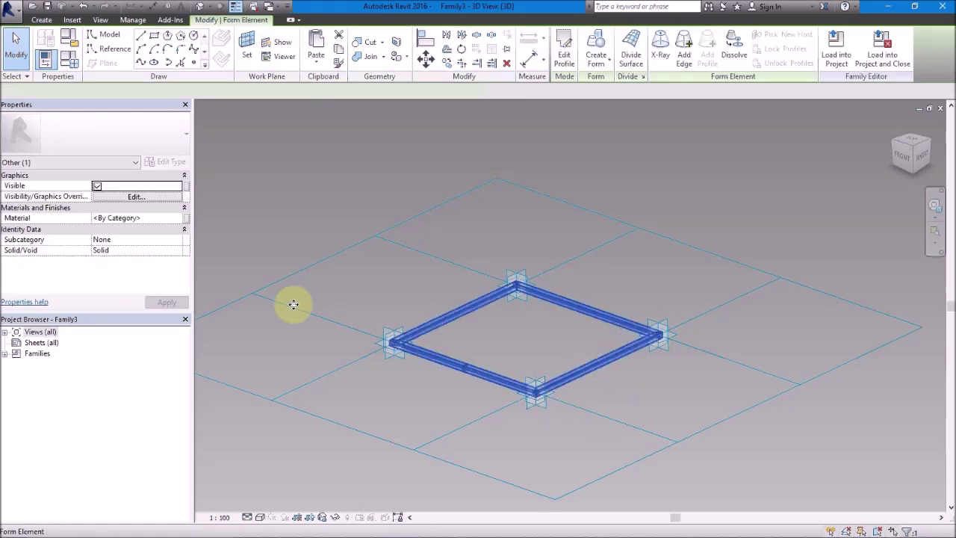
{"action": "left_click", "coordinate": [180, 219]}
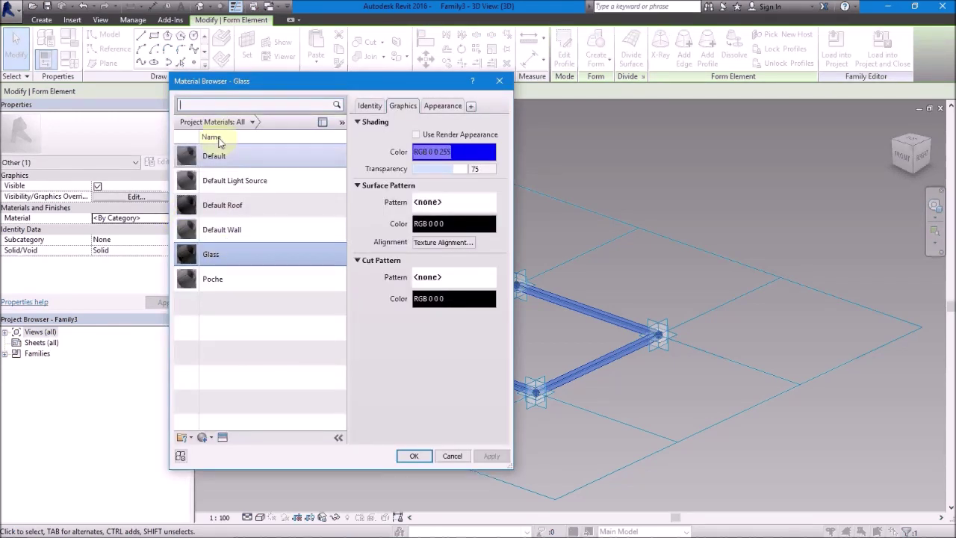
Step: Duplicate the Default material and rename the copy to 'aluminium'
{"action": "left_click", "coordinate": [238, 158]}
{"action": "right_click", "coordinate": [233, 159]}
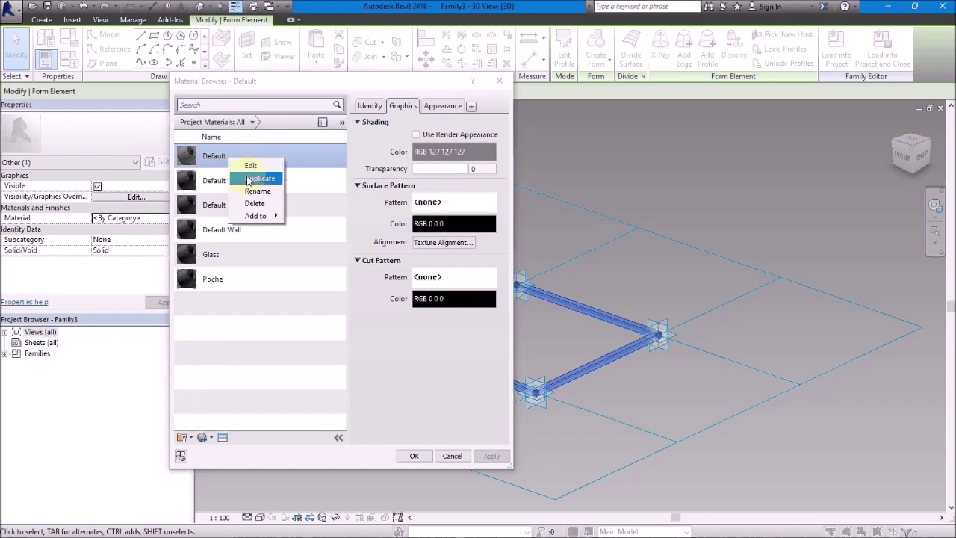
{"action": "left_click", "coordinate": [248, 178]}
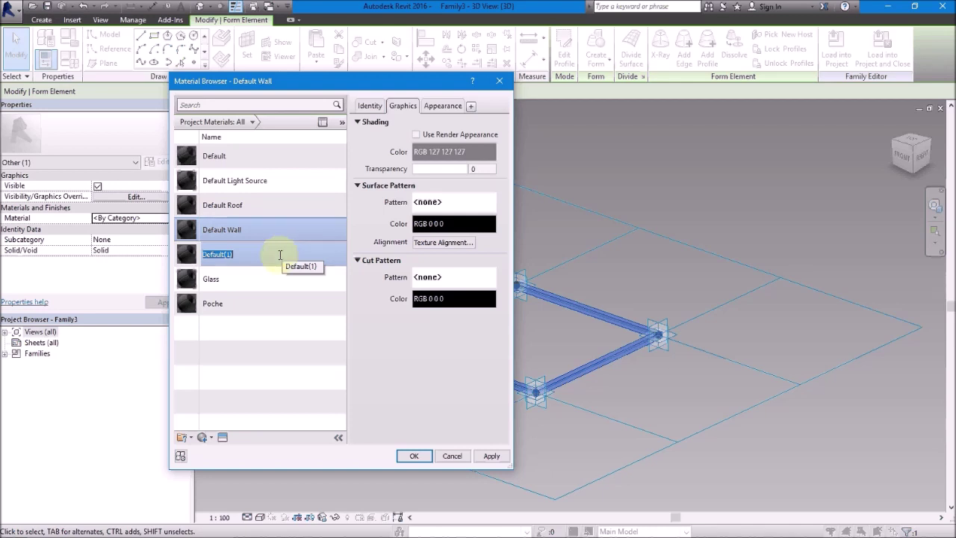
{"action": "left_click", "coordinate": [279, 255]}
{"action": "left_click_drag", "start_coordinate": [239, 254], "coordinate": [187, 263]}
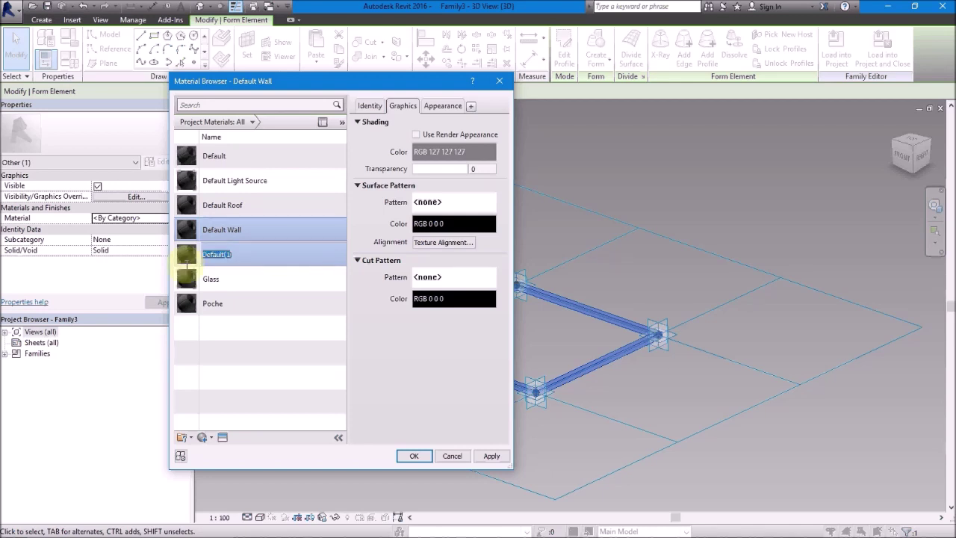
{"action": "type", "text": "aluminium"}
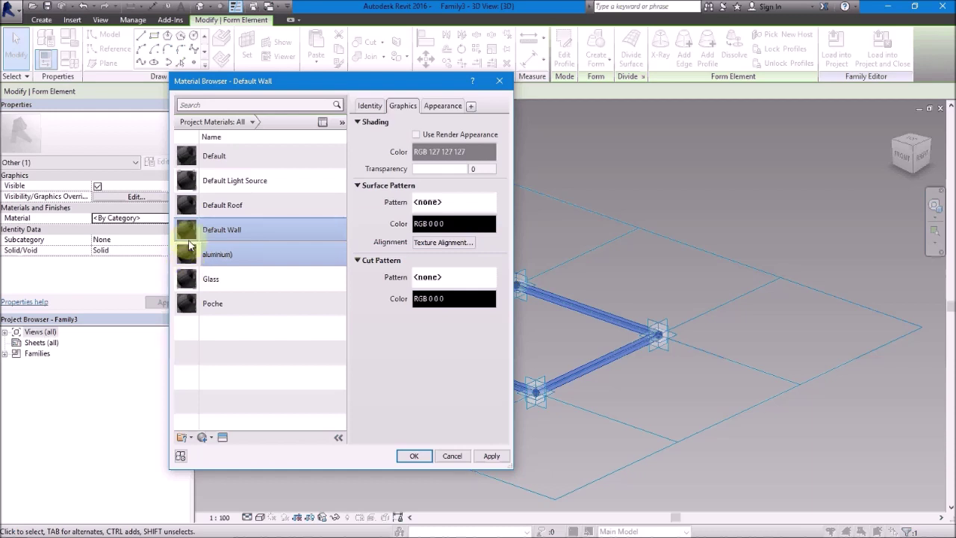
{"action": "key", "text": "Return"}
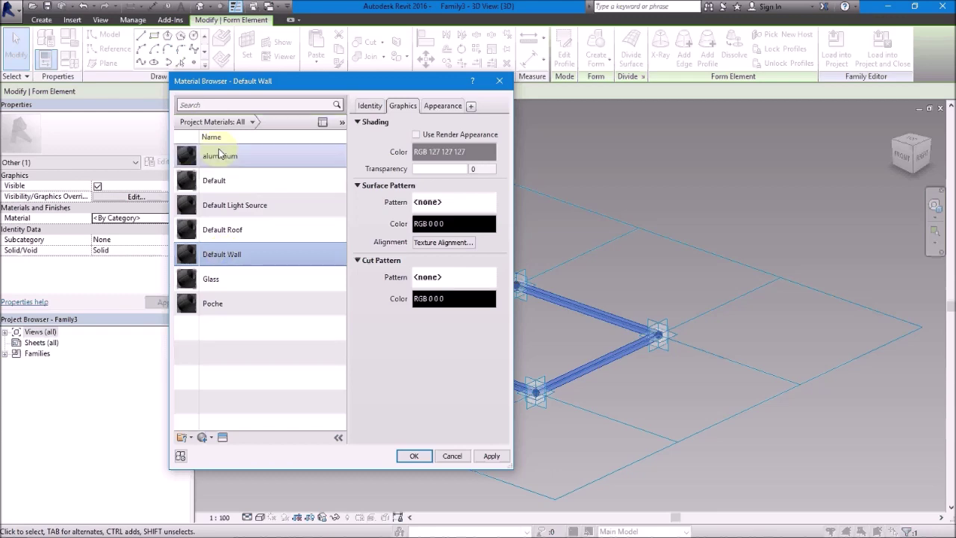
Step: Give aluminium the Aluminum - Polished appearance and assign it to the frame
{"action": "left_click", "coordinate": [220, 154]}
{"action": "left_click", "coordinate": [223, 437]}
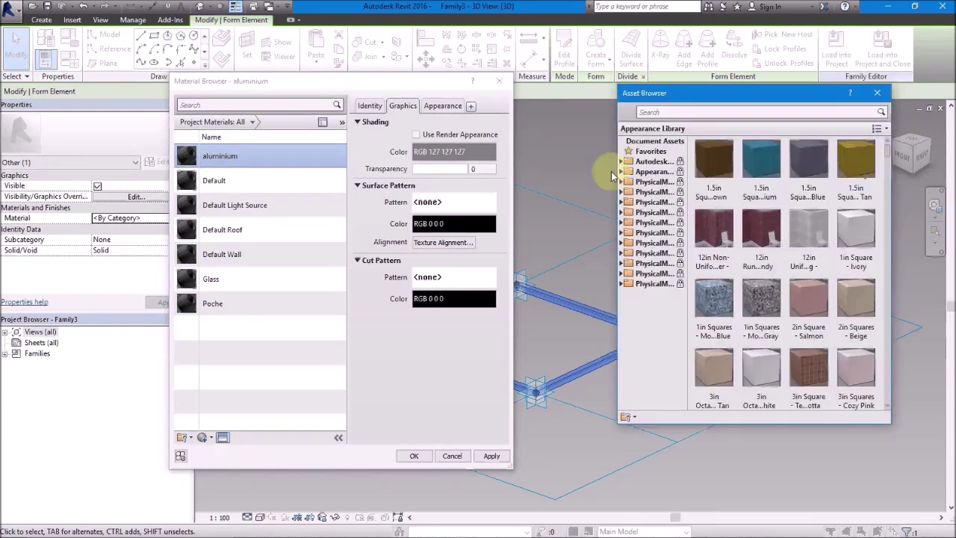
{"action": "left_click", "coordinate": [621, 162]}
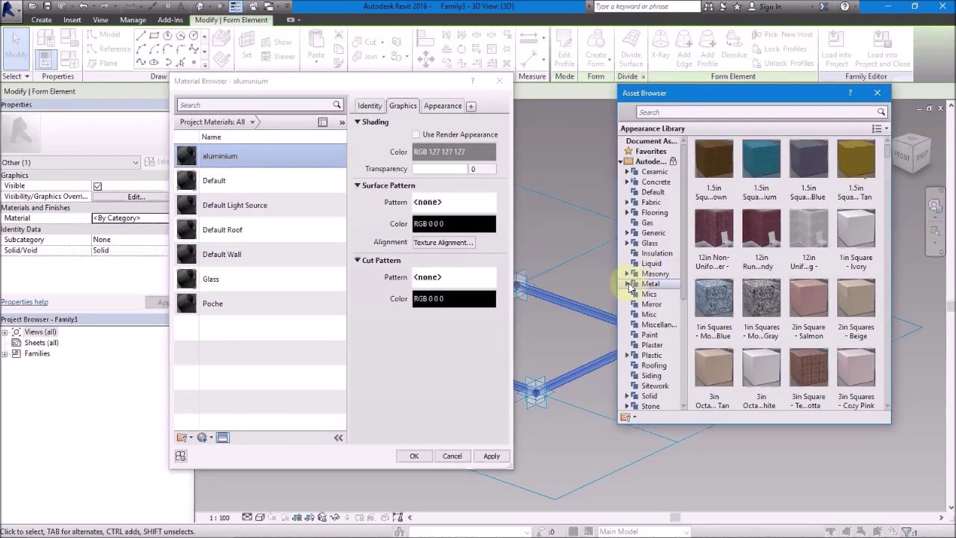
{"action": "left_click", "coordinate": [627, 283]}
{"action": "left_click", "coordinate": [660, 294]}
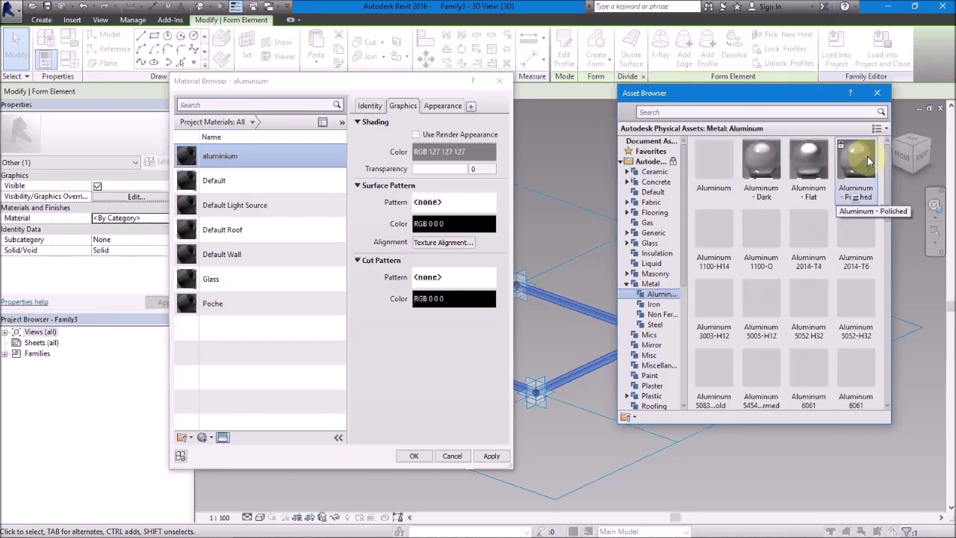
{"action": "double_click", "coordinate": [847, 170]}
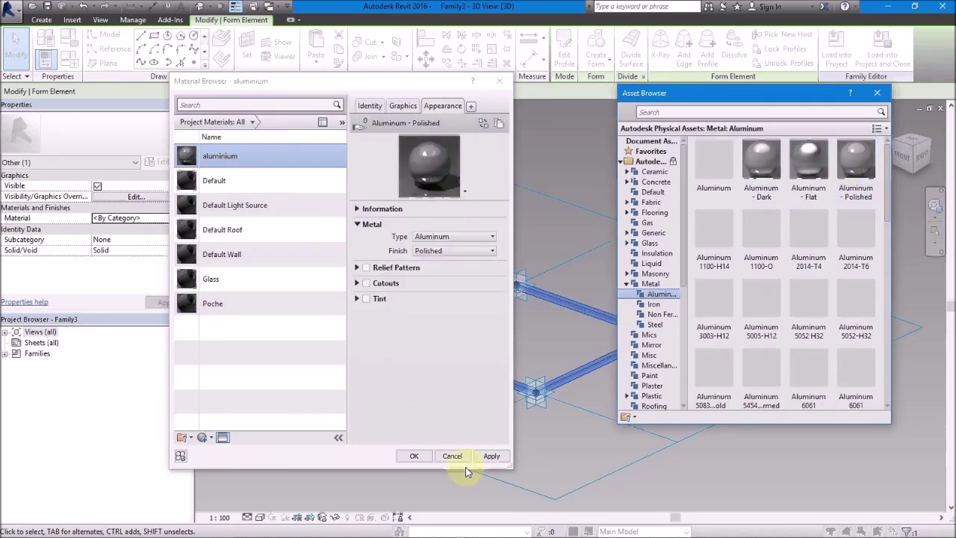
{"action": "left_click", "coordinate": [493, 456]}
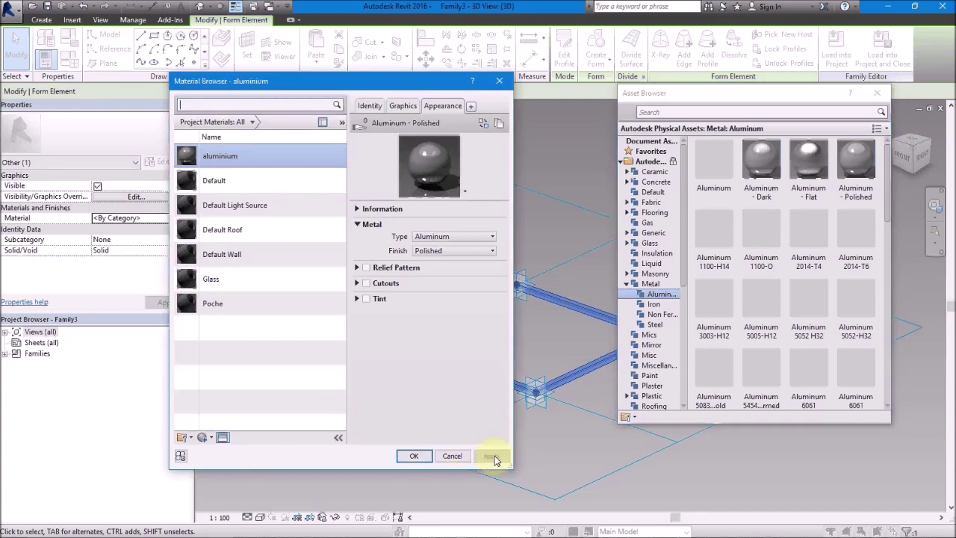
{"action": "left_click", "coordinate": [415, 455]}
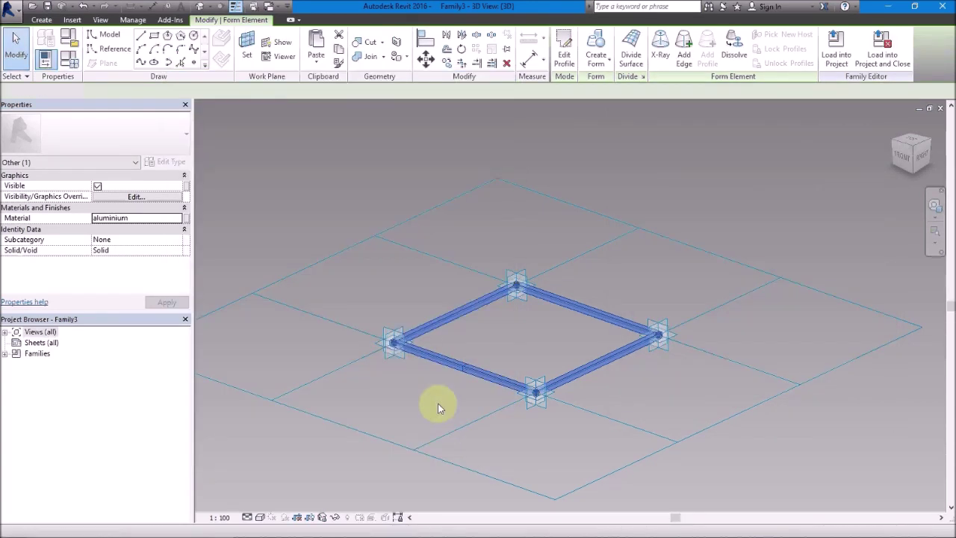
{"action": "left_click", "coordinate": [441, 399]}
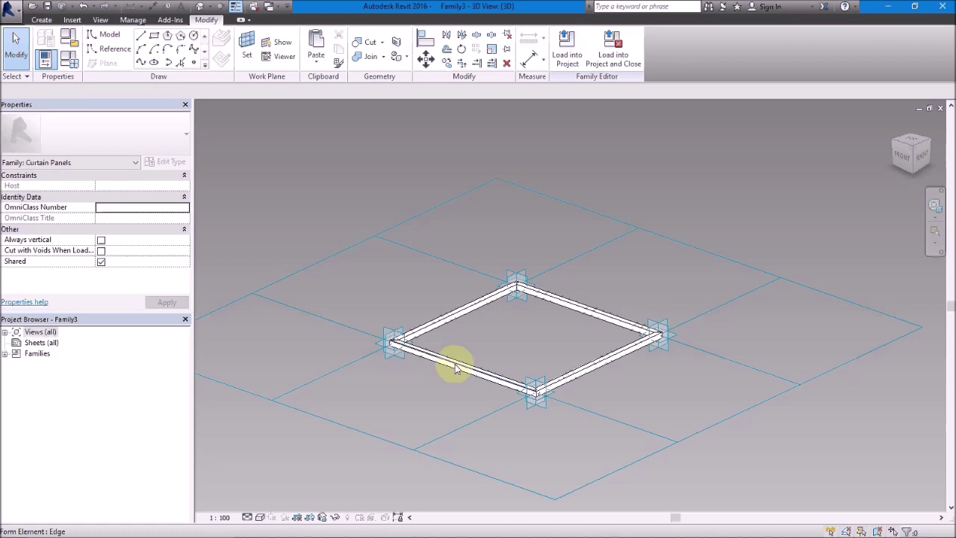
Step: Temporarily hide the aluminium frame and select the four reference lines of the panel outline
{"action": "left_click", "coordinate": [455, 363]}
{"action": "left_click", "coordinate": [352, 514]}
{"action": "left_click", "coordinate": [351, 495]}
{"action": "key", "text": "Escape"}
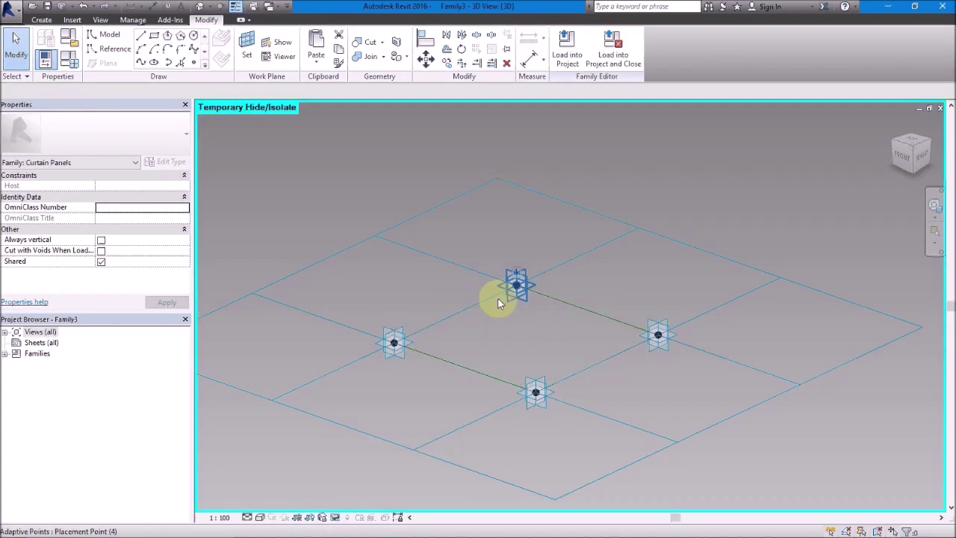
{"action": "scroll", "coordinate": [485, 306], "scroll_direction": "up", "scroll_amount": 2}
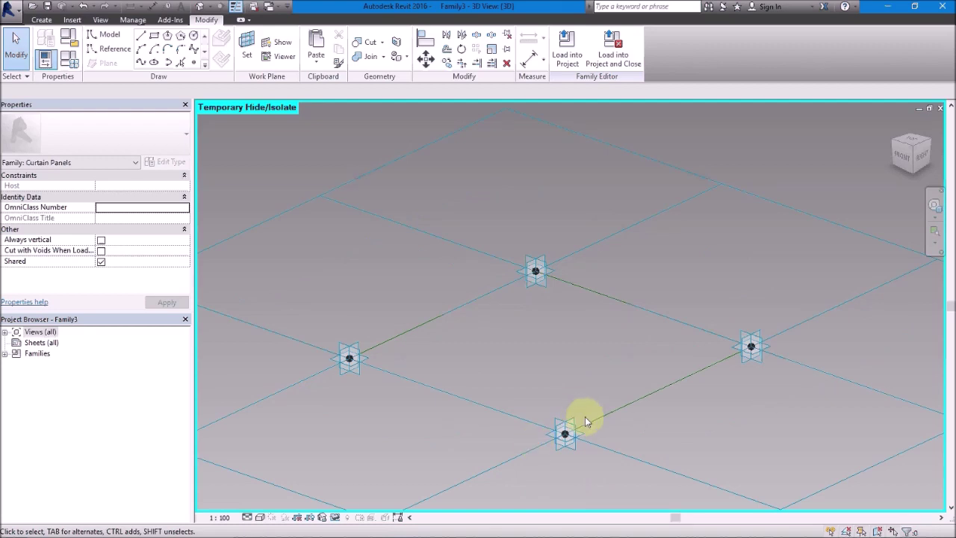
{"action": "left_click", "coordinate": [363, 370]}
{"action": "key", "text": "Tab"}
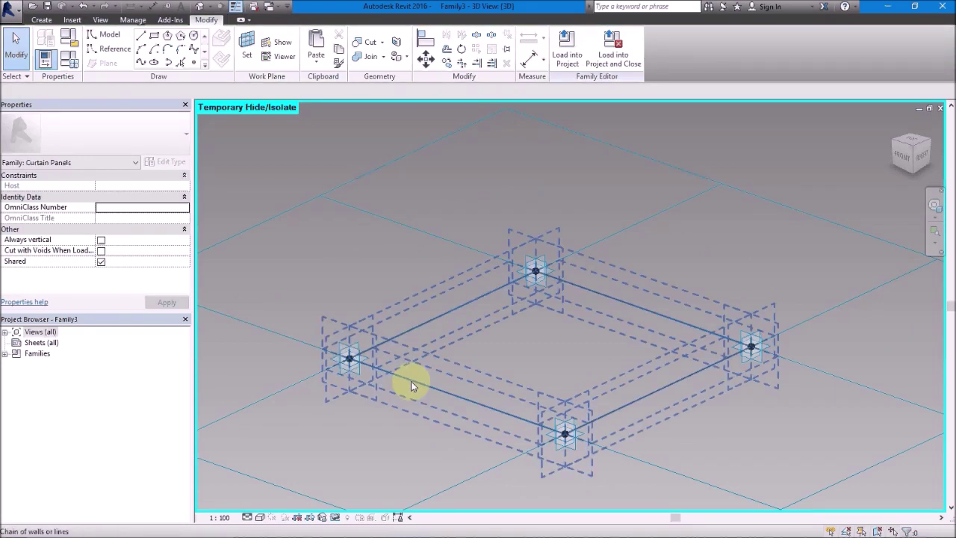
{"action": "left_click", "coordinate": [416, 384]}
{"action": "scroll", "coordinate": [486, 390], "scroll_direction": "down", "scroll_amount": 2}
Step: Create a flat solid box form with positive offset 20 and Glass material
{"action": "left_click", "coordinate": [570, 60]}
{"action": "left_click", "coordinate": [579, 83]}
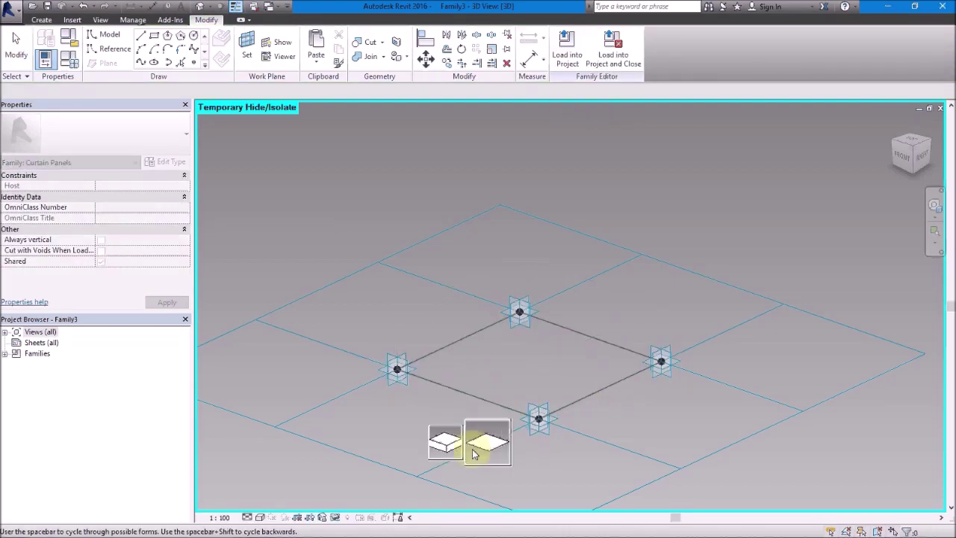
{"action": "left_click", "coordinate": [445, 442]}
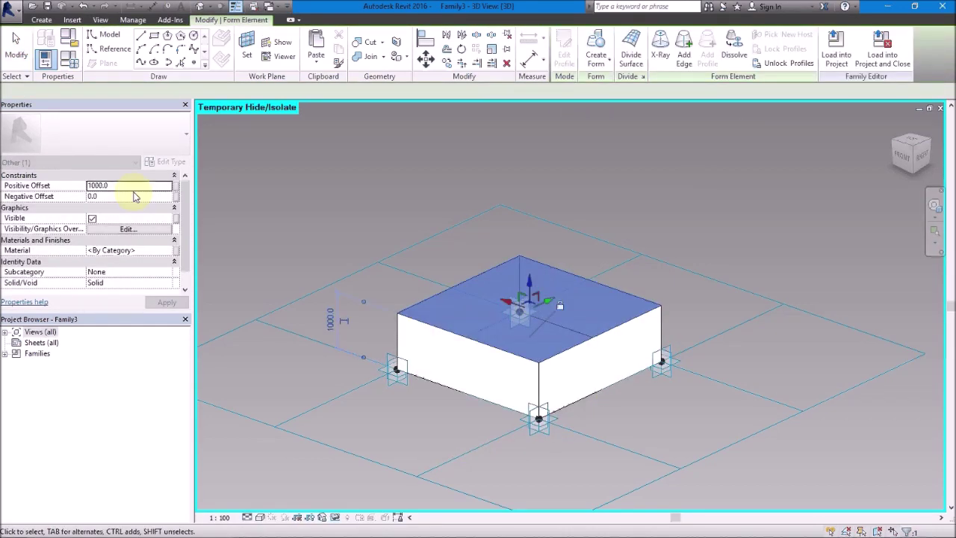
{"action": "left_click", "coordinate": [131, 190]}
{"action": "type", "text": "20"}
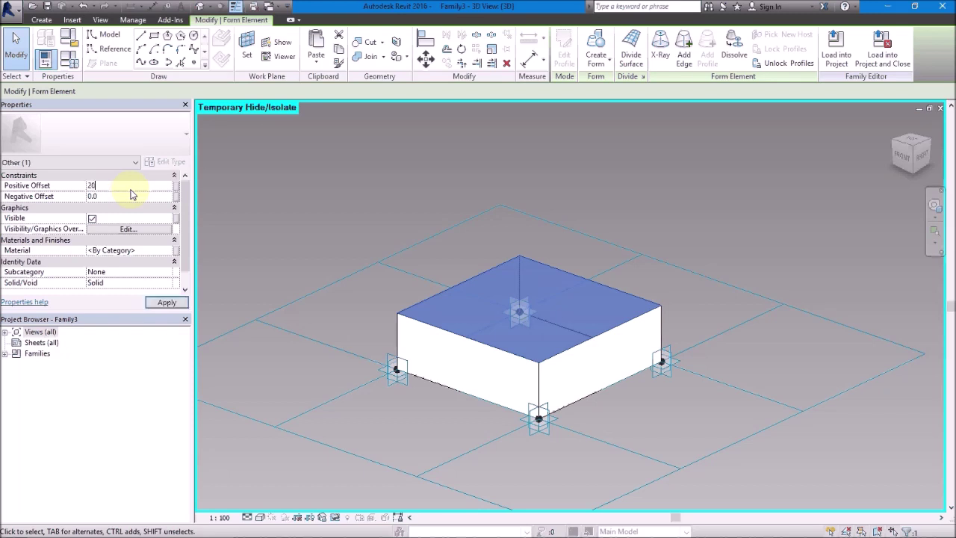
{"action": "left_click", "coordinate": [168, 252]}
{"action": "left_click", "coordinate": [168, 252]}
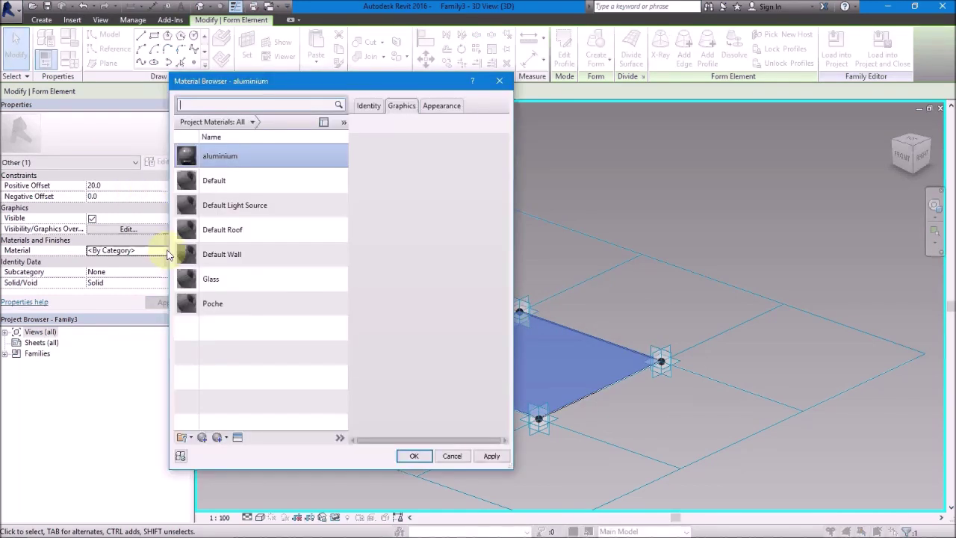
{"action": "left_click", "coordinate": [212, 279]}
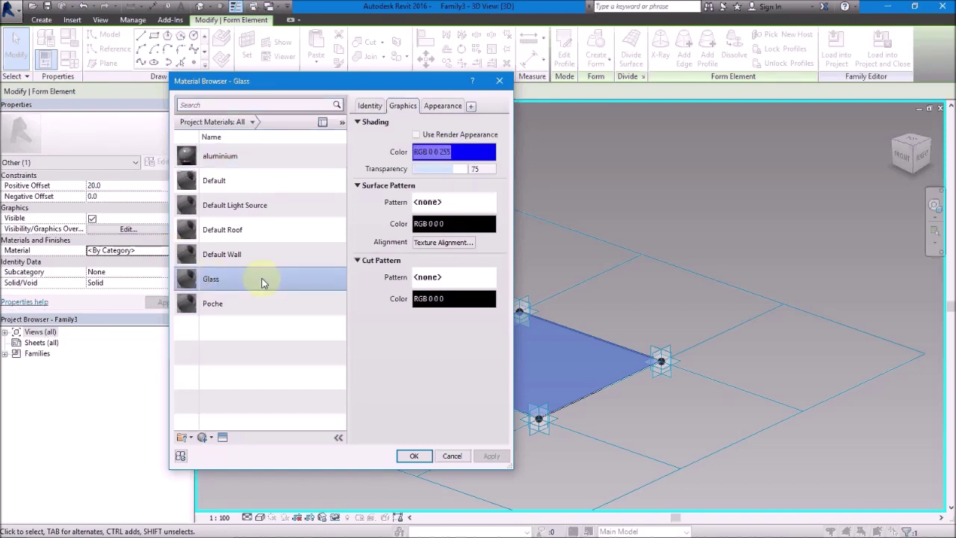
{"action": "key", "text": "Return"}
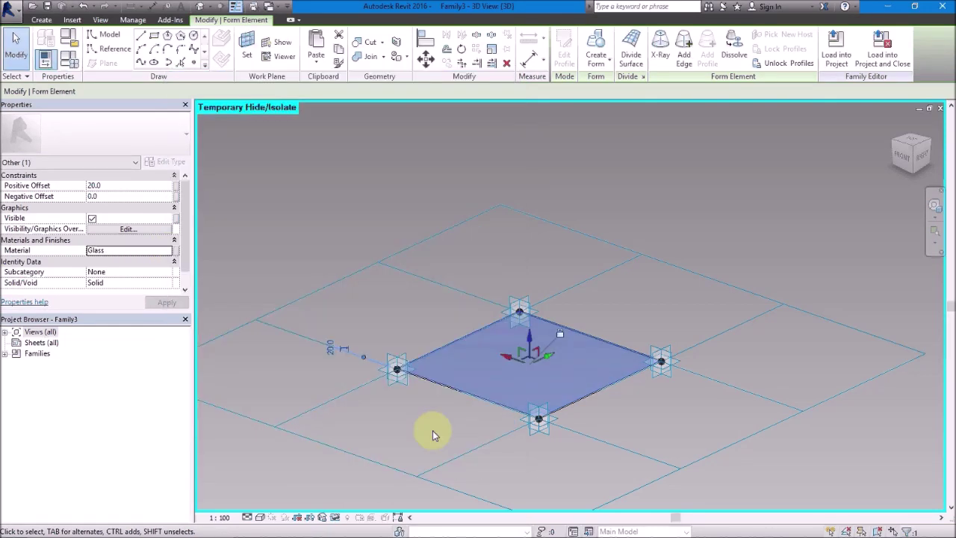
Step: Restore all temporarily hidden elements and load the panel family into Project1
{"action": "key", "text": "Escape"}
{"action": "left_click", "coordinate": [336, 518]}
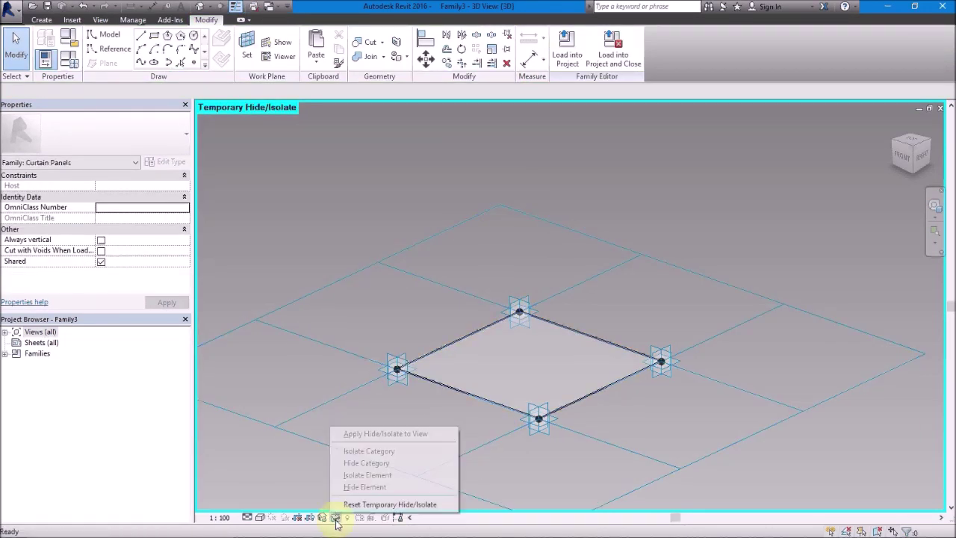
{"action": "left_click", "coordinate": [390, 504]}
{"action": "scroll", "coordinate": [547, 388], "scroll_direction": "up", "scroll_amount": 2}
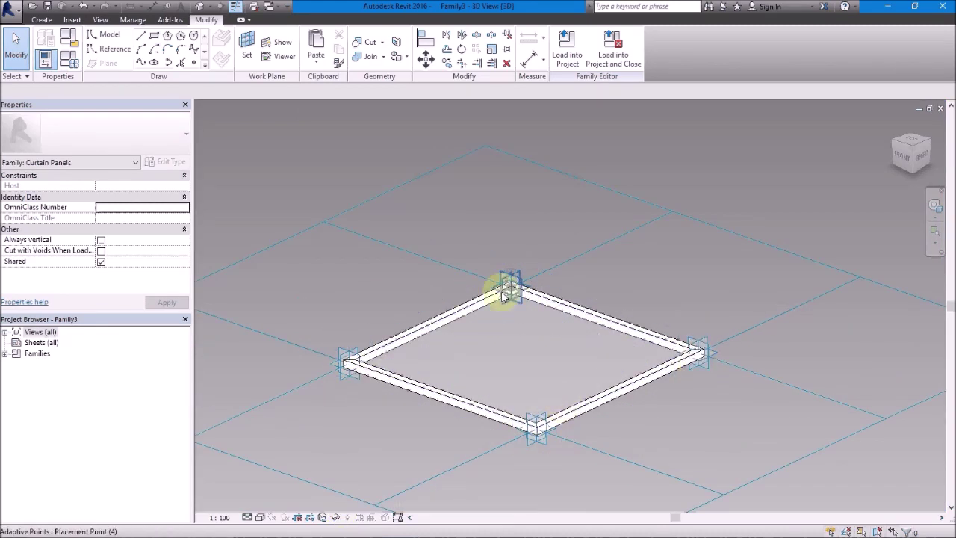
{"action": "key", "text": "Tab"}
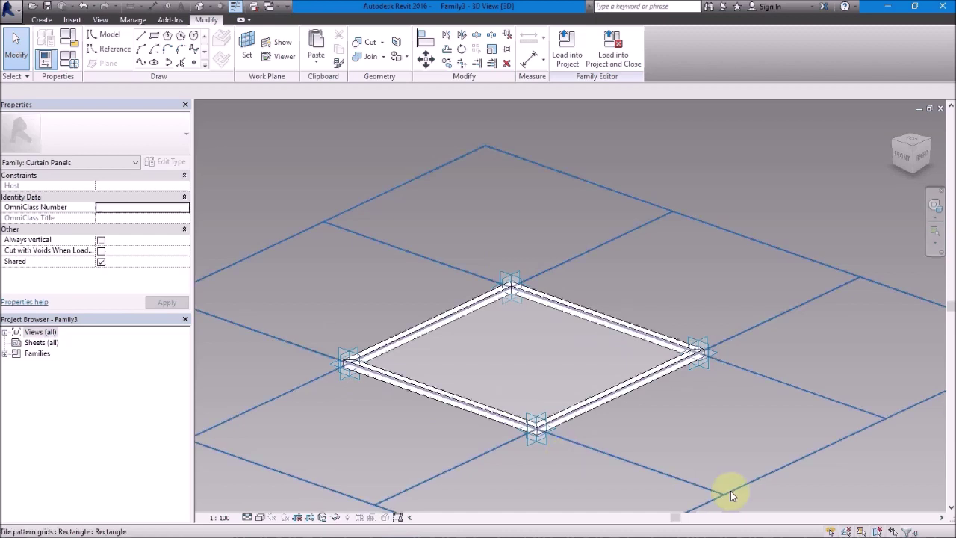
{"action": "scroll", "coordinate": [730, 490], "scroll_direction": "down", "scroll_amount": 1}
{"action": "left_click", "coordinate": [567, 48]}
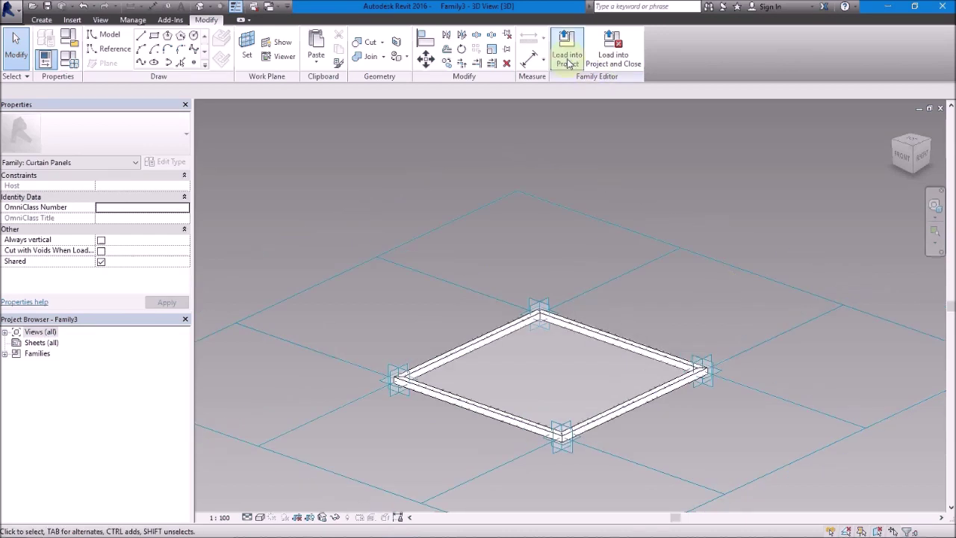
{"action": "left_click", "coordinate": [448, 364]}
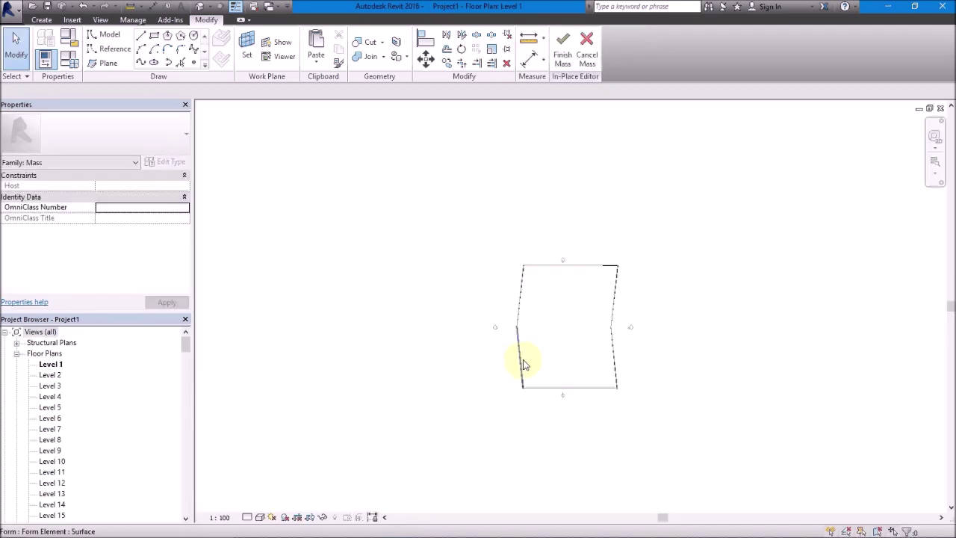
Step: In the 3D view, apply the Family3 panel pattern to the tower's divided surface
{"action": "left_click", "coordinate": [210, 9]}
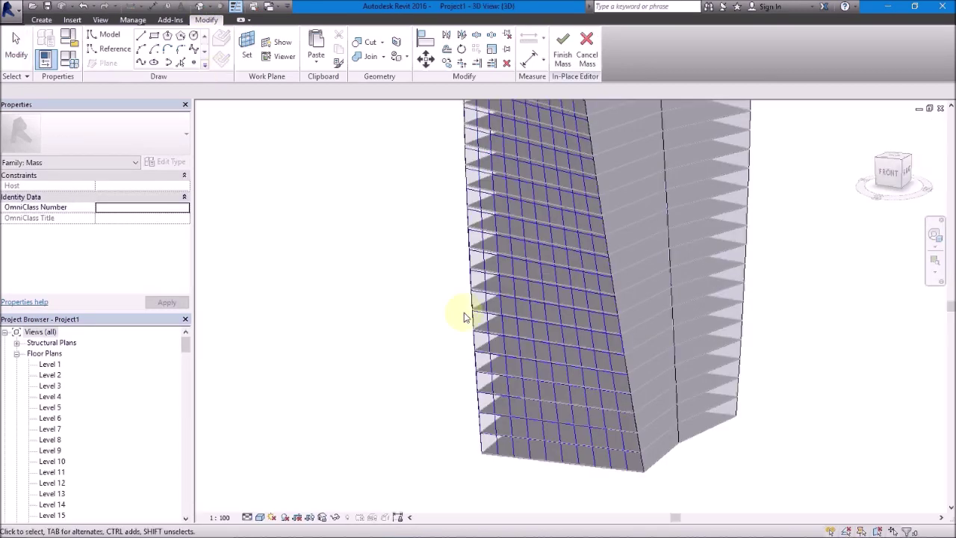
{"action": "left_click", "coordinate": [521, 422]}
{"action": "left_click", "coordinate": [520, 422]}
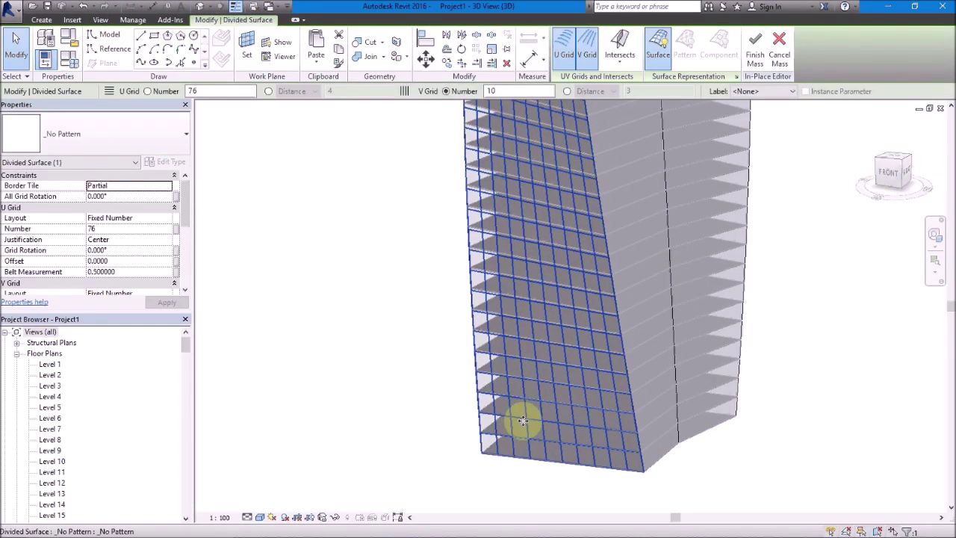
{"action": "middle_click_drag", "start_coordinate": [523, 423], "coordinate": [439, 375], "text": "shift"}
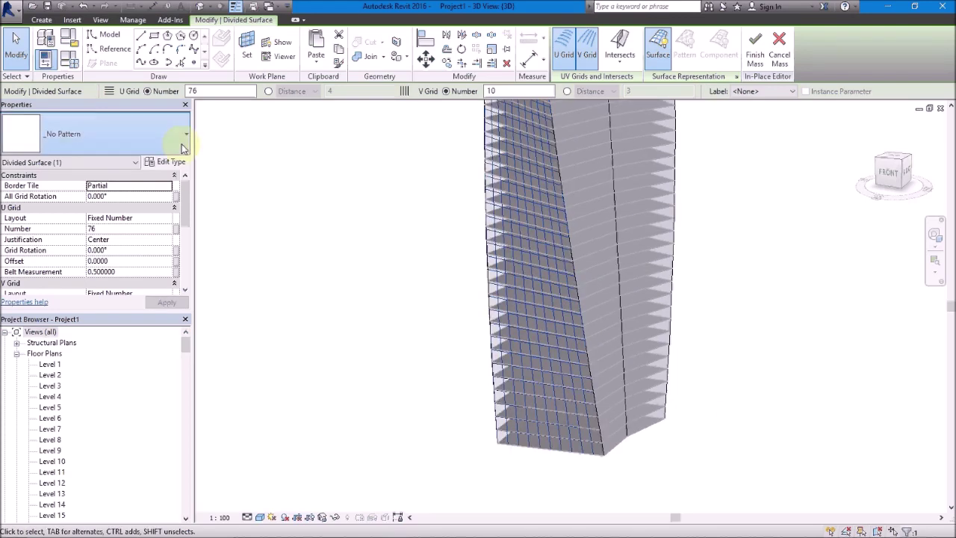
{"action": "left_click", "coordinate": [183, 148]}
{"action": "scroll", "coordinate": [78, 366], "scroll_direction": "down", "scroll_amount": 2}
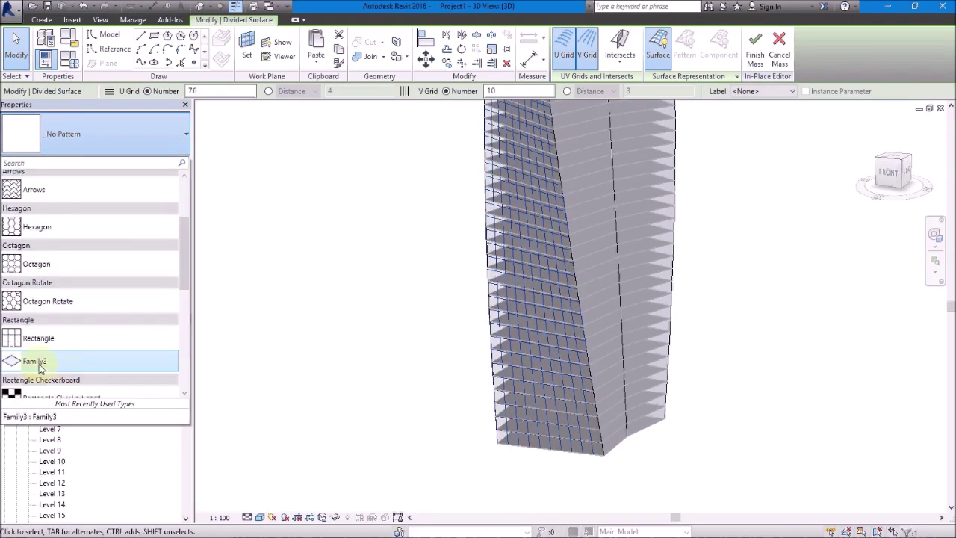
{"action": "left_click", "coordinate": [41, 365]}
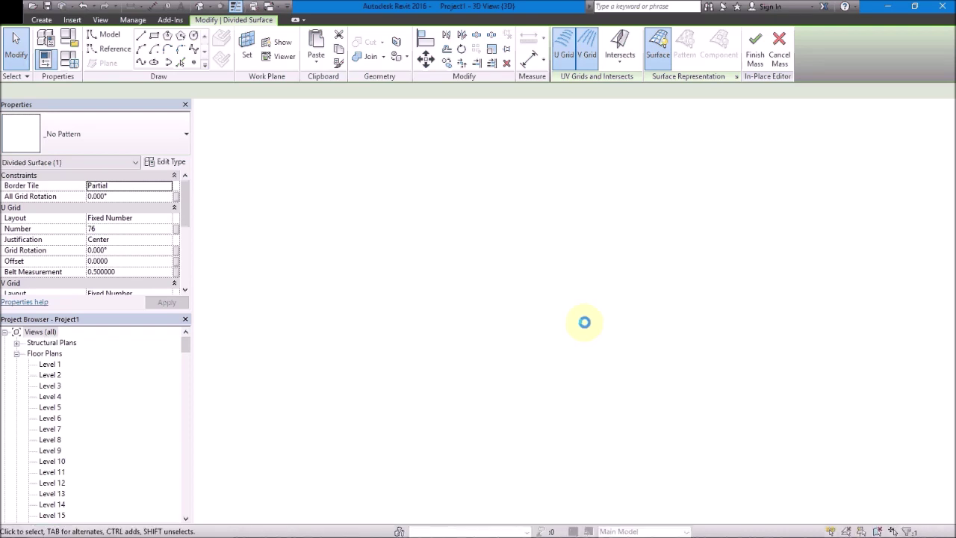
Step: Turn on shadows in the 3D view and orbit around the paneled tower
{"action": "left_click", "coordinate": [784, 458]}
{"action": "scroll", "coordinate": [553, 452], "scroll_direction": "up", "scroll_amount": 3}
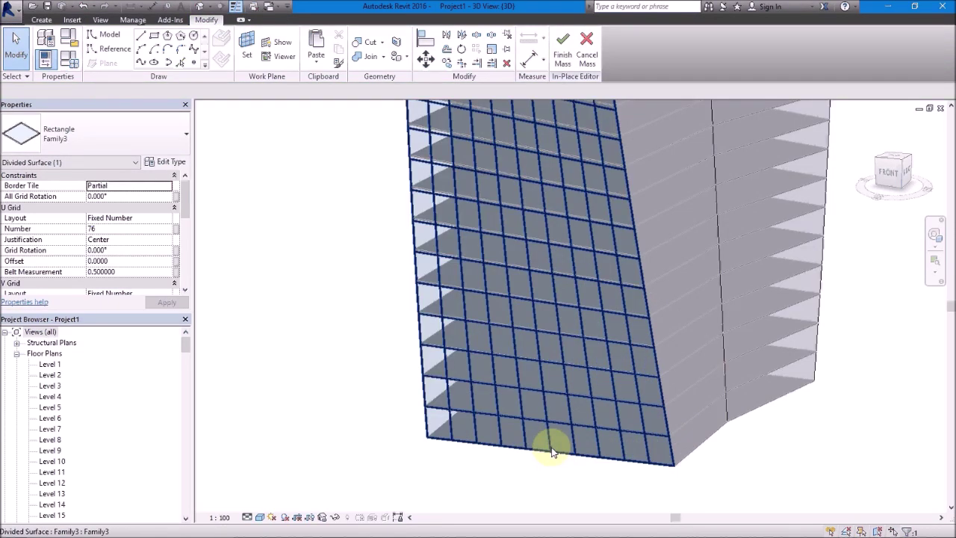
{"action": "scroll", "coordinate": [553, 452], "scroll_direction": "up", "scroll_amount": 2}
{"action": "scroll", "coordinate": [552, 452], "scroll_direction": "up", "scroll_amount": 2}
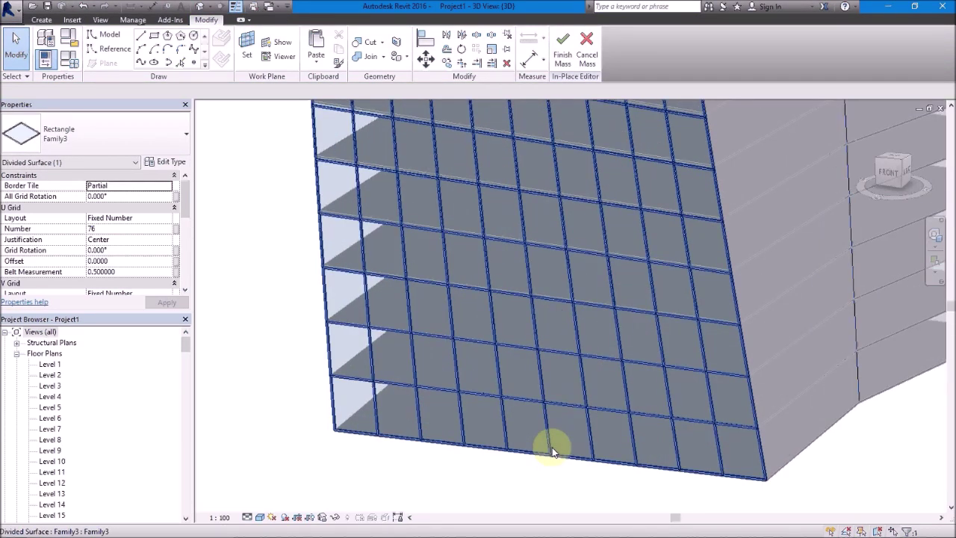
{"action": "scroll", "coordinate": [552, 452], "scroll_direction": "up", "scroll_amount": 3}
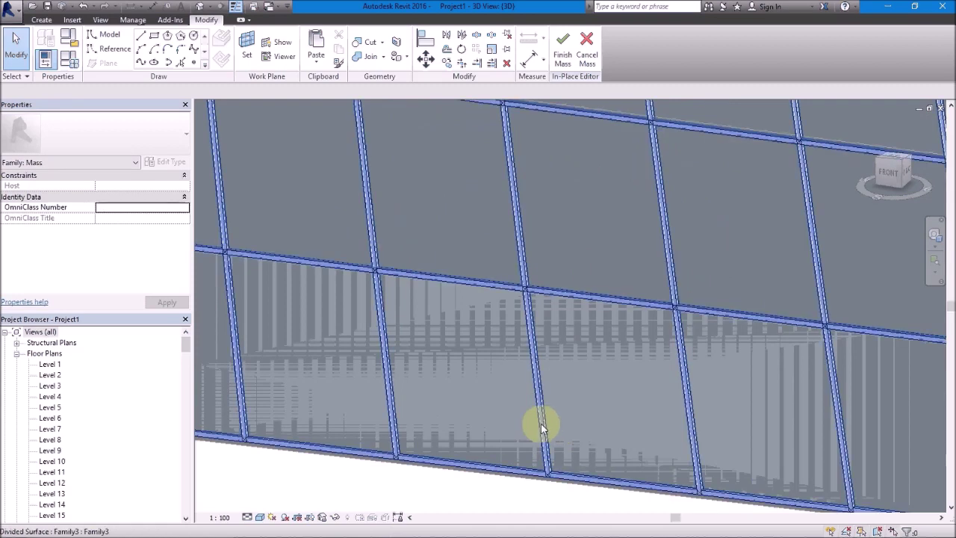
{"action": "scroll", "coordinate": [540, 461], "scroll_direction": "down", "scroll_amount": 1}
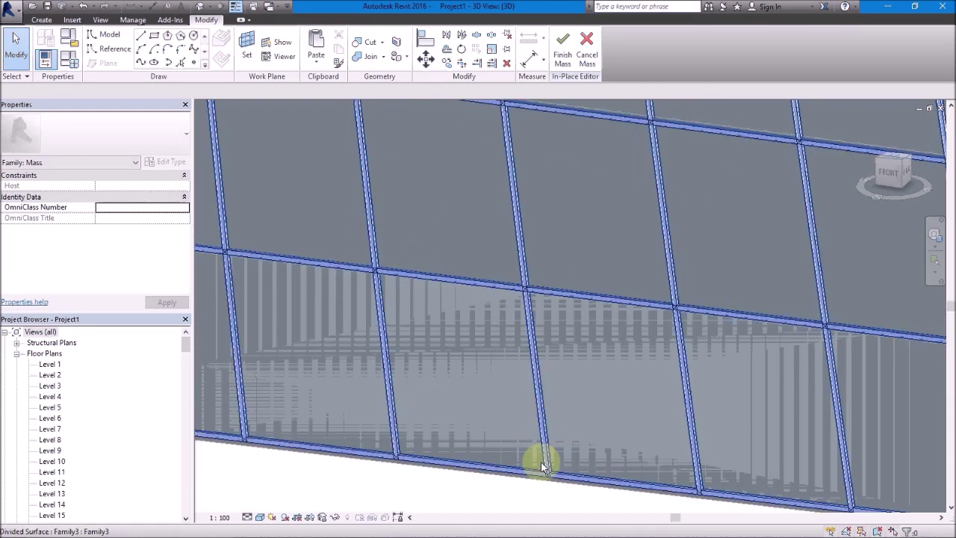
{"action": "scroll", "coordinate": [541, 463], "scroll_direction": "down", "scroll_amount": 5}
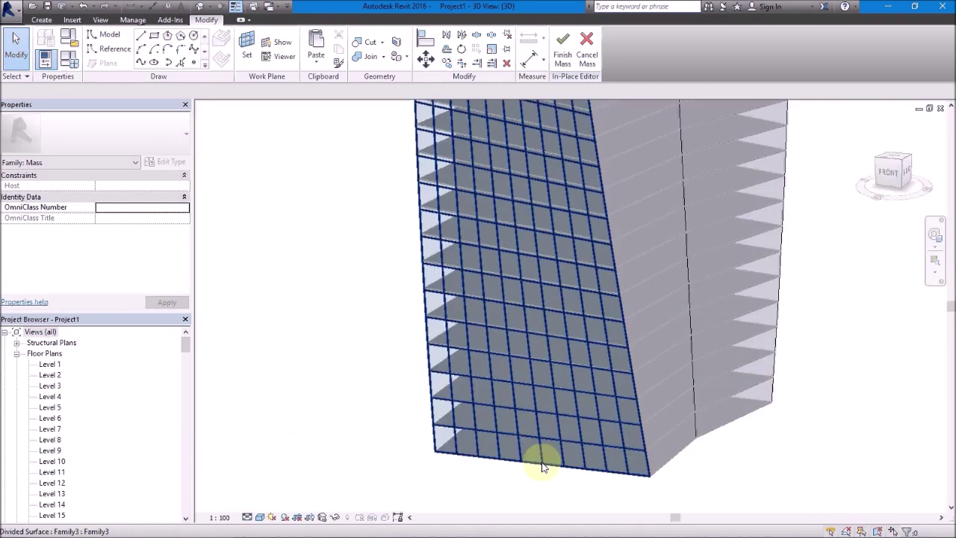
{"action": "scroll", "coordinate": [381, 472], "scroll_direction": "down", "scroll_amount": 2}
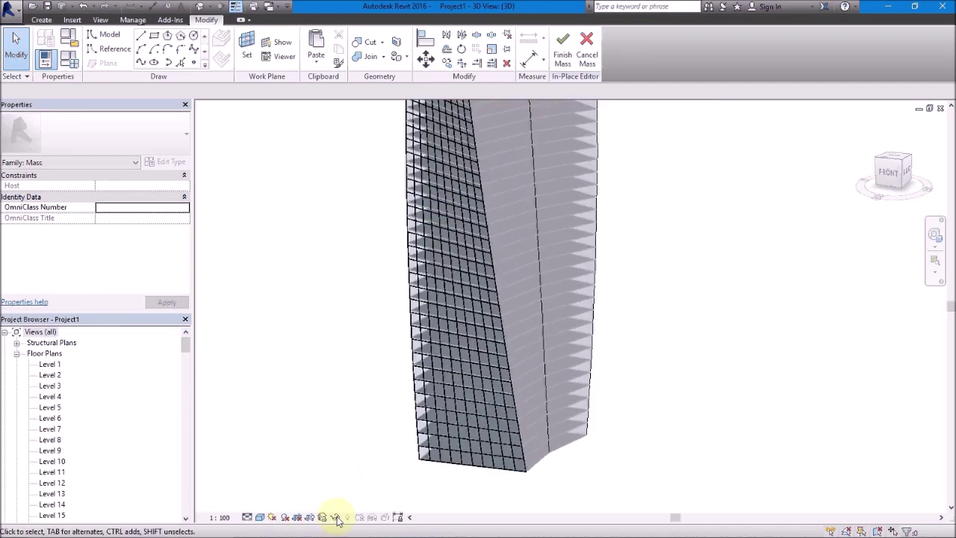
{"action": "left_click", "coordinate": [284, 517]}
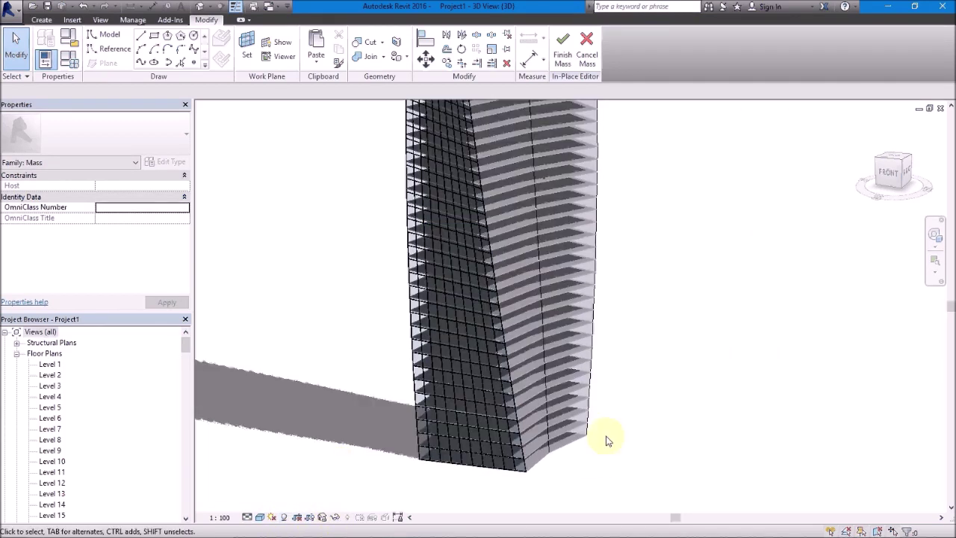
{"action": "scroll", "coordinate": [631, 426], "scroll_direction": "down", "scroll_amount": 3}
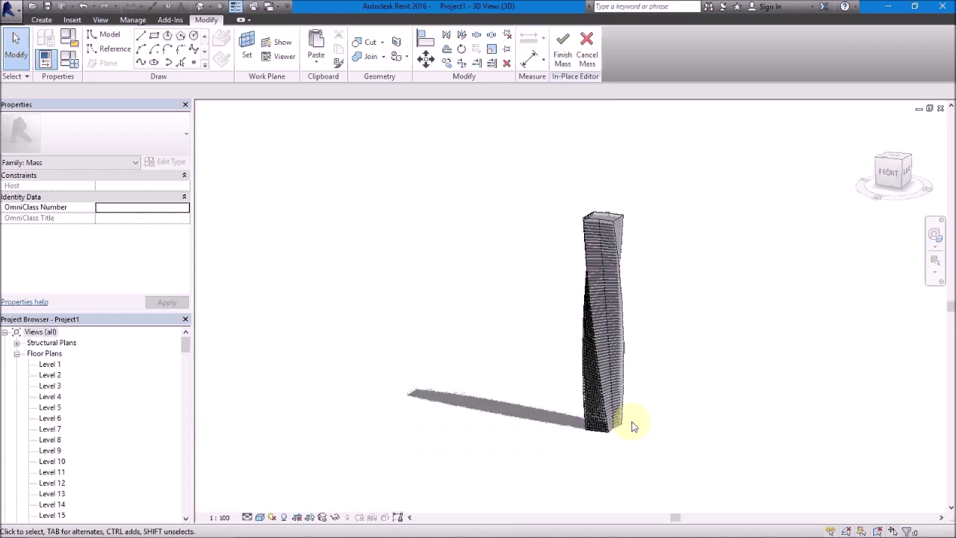
{"action": "mouse_move", "coordinate": [642, 426]}
{"action": "middle_mouse_down", "text": "shift"}
{"action": "mouse_move", "coordinate": [821, 410]}
{"action": "mouse_move", "coordinate": [787, 425]}
{"action": "mouse_move", "coordinate": [527, 427]}
{"action": "mouse_move", "coordinate": [491, 451]}
{"action": "middle_mouse_up", "text": "shift"}
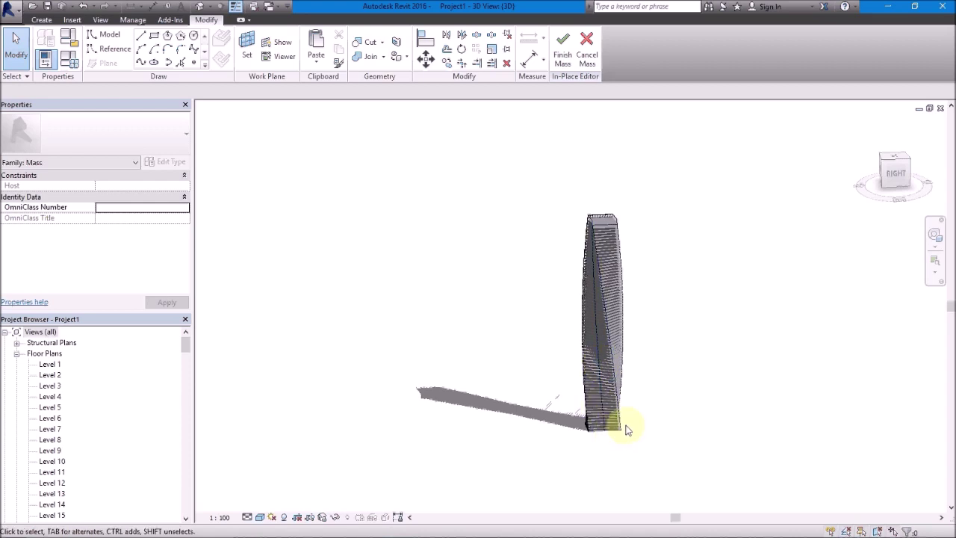
{"action": "middle_click_drag", "start_coordinate": [625, 426], "coordinate": [627, 430], "text": "shift"}
{"action": "scroll", "coordinate": [626, 428], "scroll_direction": "up", "scroll_amount": 2}
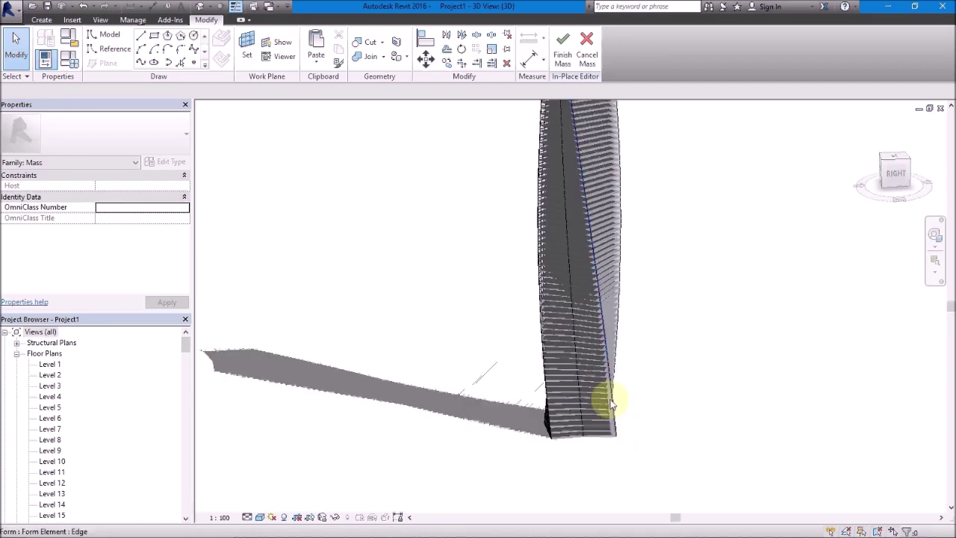
Step: Divide the tower's other surface into a grid and give it the Rectangle pattern
{"action": "key", "text": "Tab"}
{"action": "key", "text": "Tab"}
{"action": "left_click", "coordinate": [611, 404]}
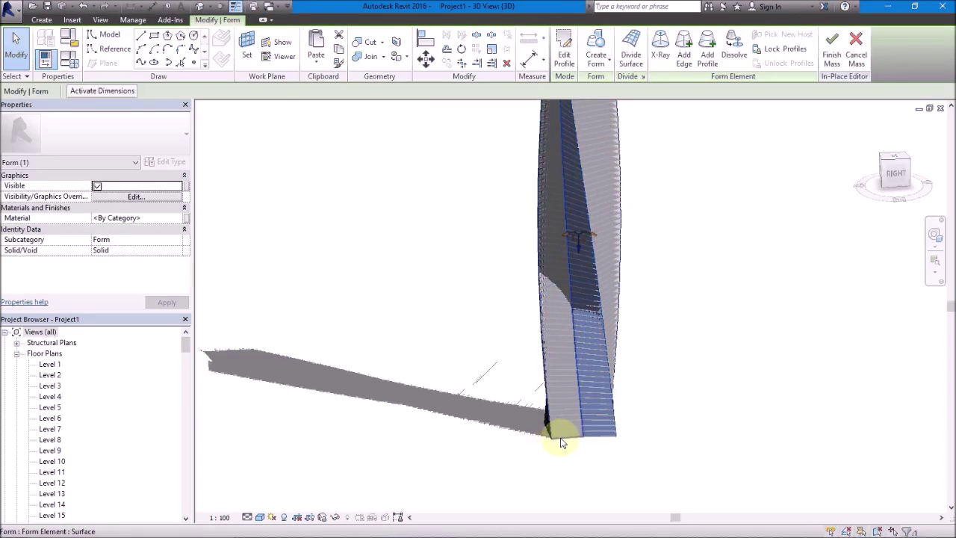
{"action": "left_click", "coordinate": [631, 54]}
{"action": "scroll", "coordinate": [116, 276], "scroll_direction": "down", "scroll_amount": 2}
{"action": "left_click", "coordinate": [116, 276]}
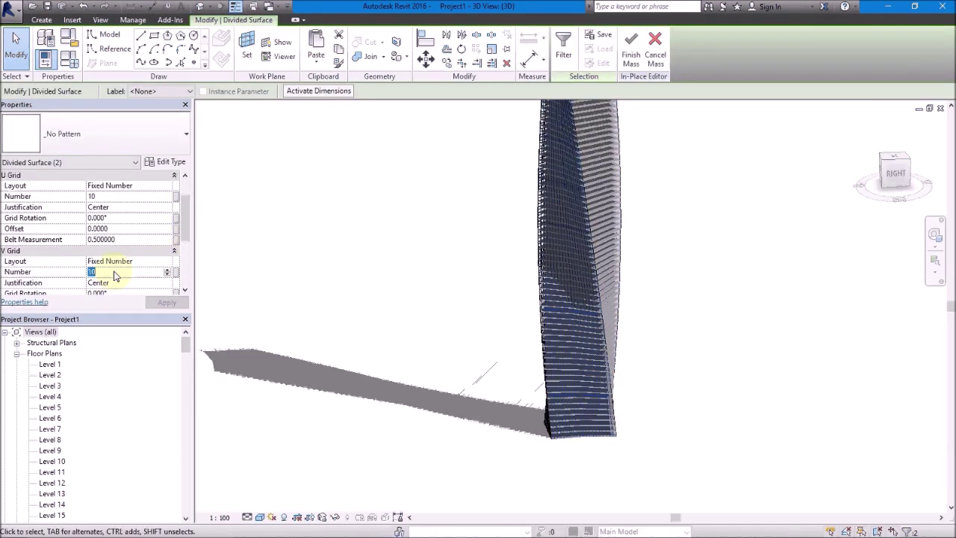
{"action": "type", "text": "5"}
{"action": "left_click", "coordinate": [91, 196]}
{"action": "type", "text": "5"}
{"action": "left_click", "coordinate": [157, 142]}
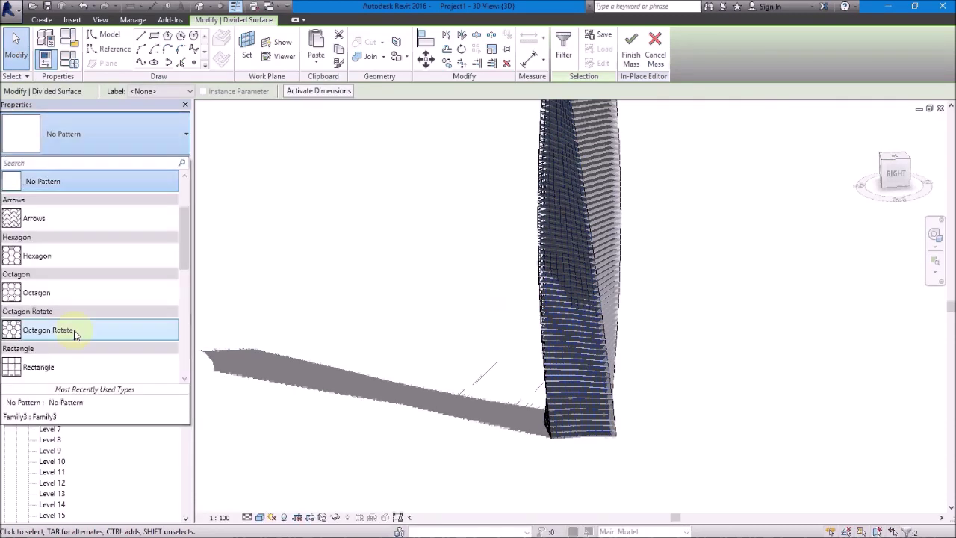
{"action": "left_click", "coordinate": [74, 367]}
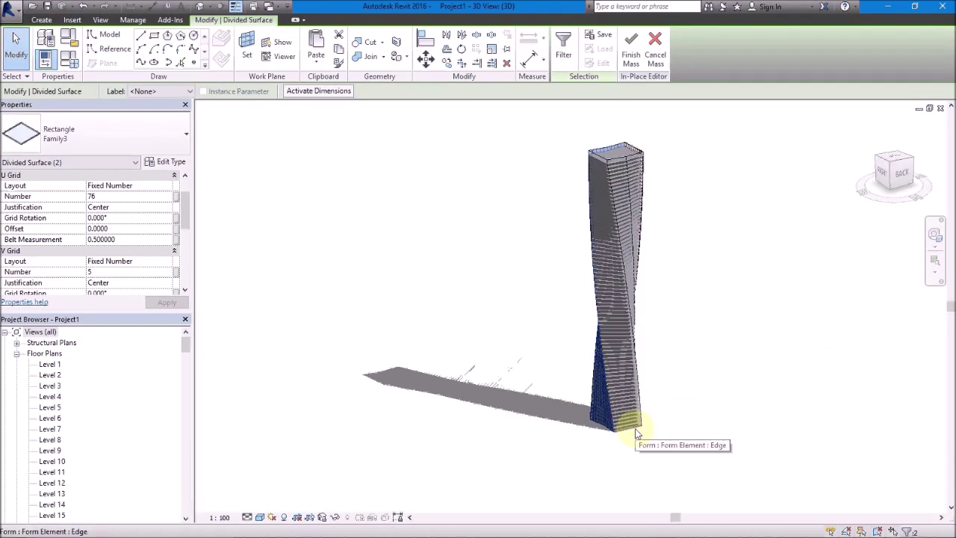
Step: Divide another face of the tower form with a U grid number of 76
{"action": "left_click", "coordinate": [637, 433]}
{"action": "middle_click_drag", "start_coordinate": [615, 442], "coordinate": [213, 188], "text": "shift"}
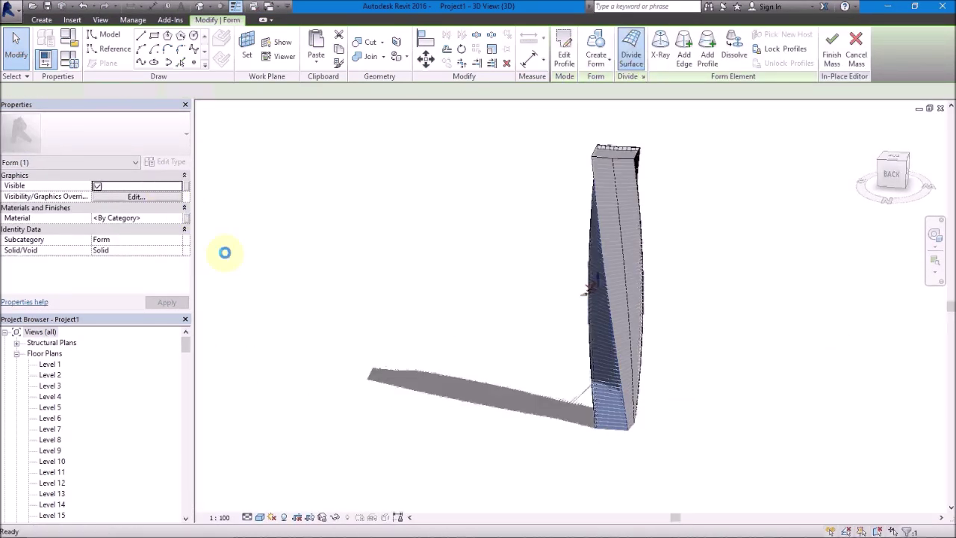
{"action": "left_click", "coordinate": [128, 228]}
{"action": "type", "text": "76"}
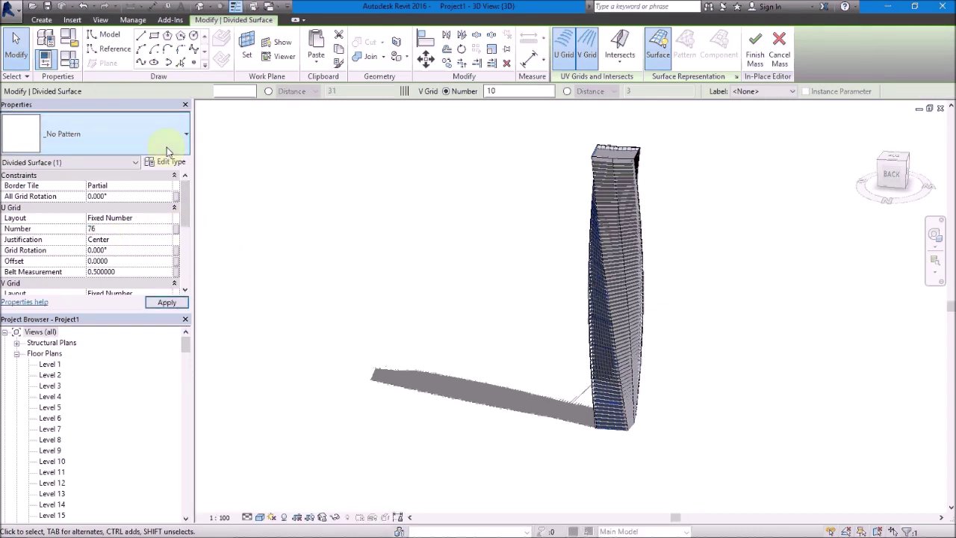
{"action": "left_click", "coordinate": [167, 152]}
{"action": "left_click", "coordinate": [427, 284]}
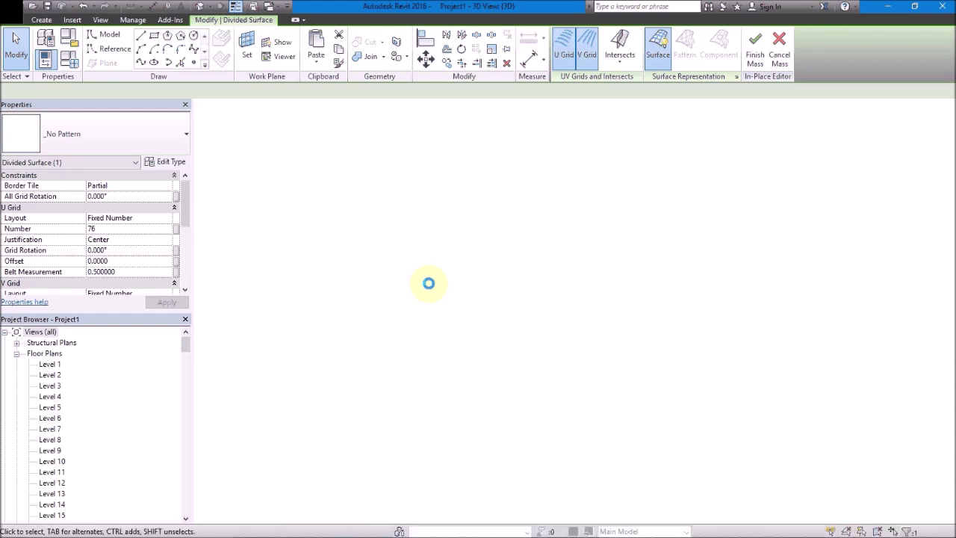
Step: Divide the whole tower form with a U grid count of 76 and apply it
{"action": "left_click", "coordinate": [603, 157]}
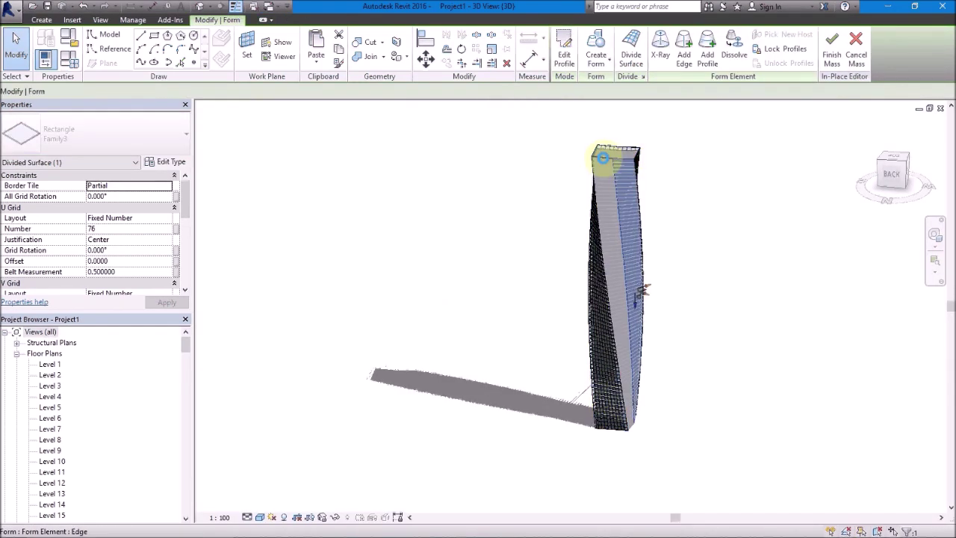
{"action": "left_click", "coordinate": [631, 52]}
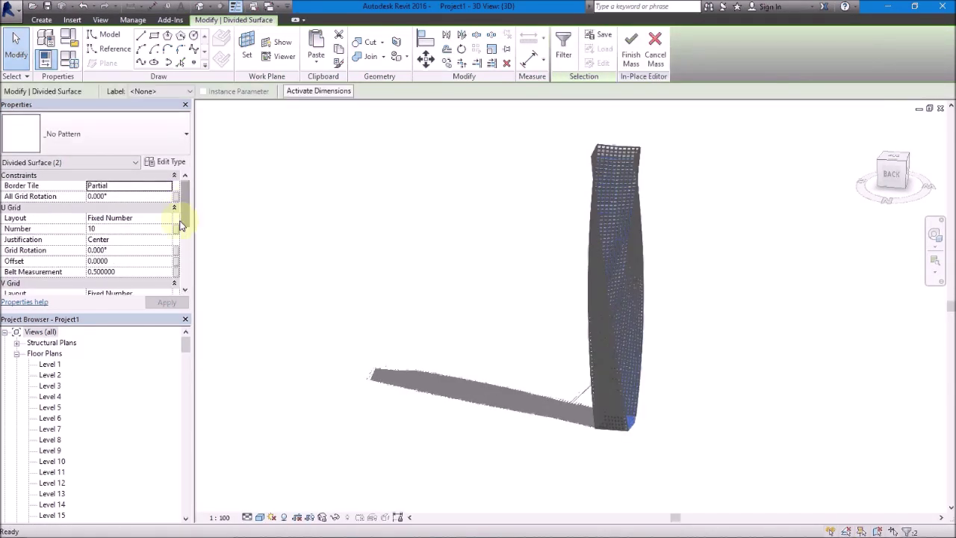
{"action": "left_click", "coordinate": [120, 228]}
{"action": "type", "text": "76"}
{"action": "scroll", "coordinate": [124, 239], "scroll_direction": "down", "scroll_amount": 2}
{"action": "left_click", "coordinate": [127, 254]}
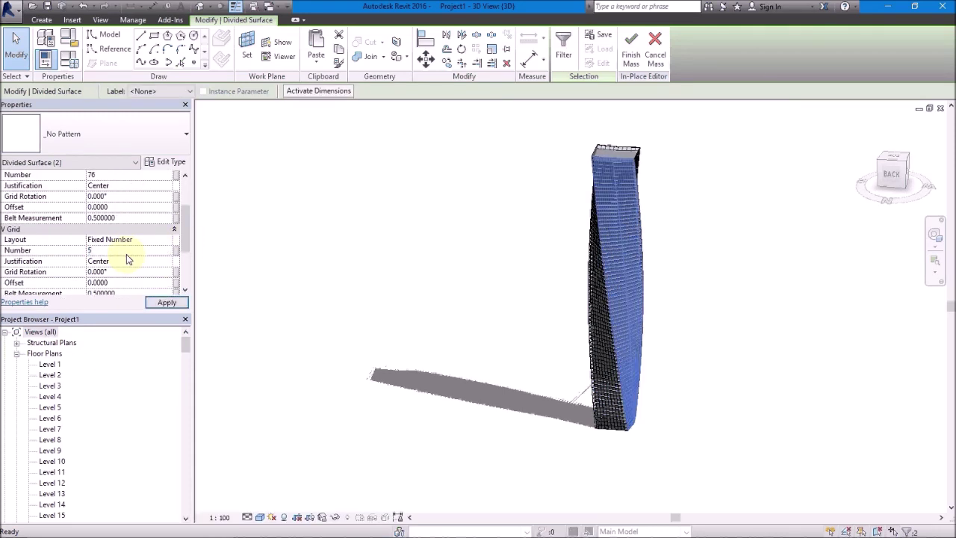
{"action": "left_click", "coordinate": [444, 231]}
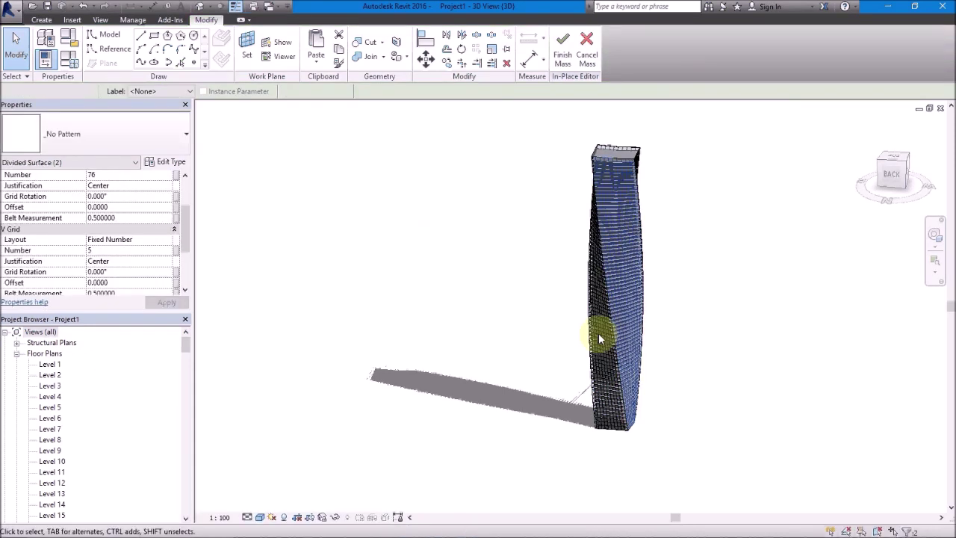
Step: Fill the tower's divided surfaces with Family3 panels and orbit to view the result
{"action": "left_click", "coordinate": [625, 168]}
{"action": "left_click", "coordinate": [628, 170], "text": "ctrl"}
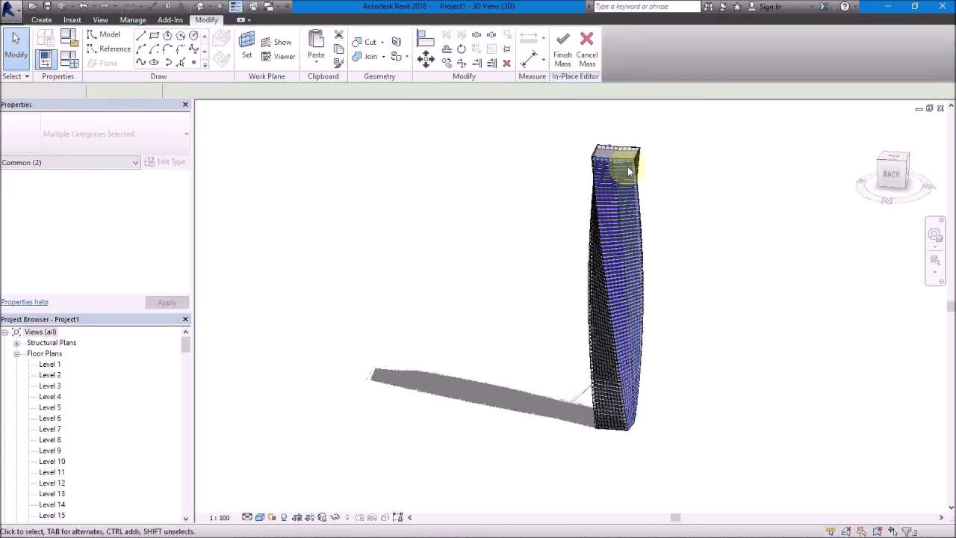
{"action": "left_click", "coordinate": [626, 165]}
{"action": "left_click", "coordinate": [97, 134]}
{"action": "left_click", "coordinate": [62, 362]}
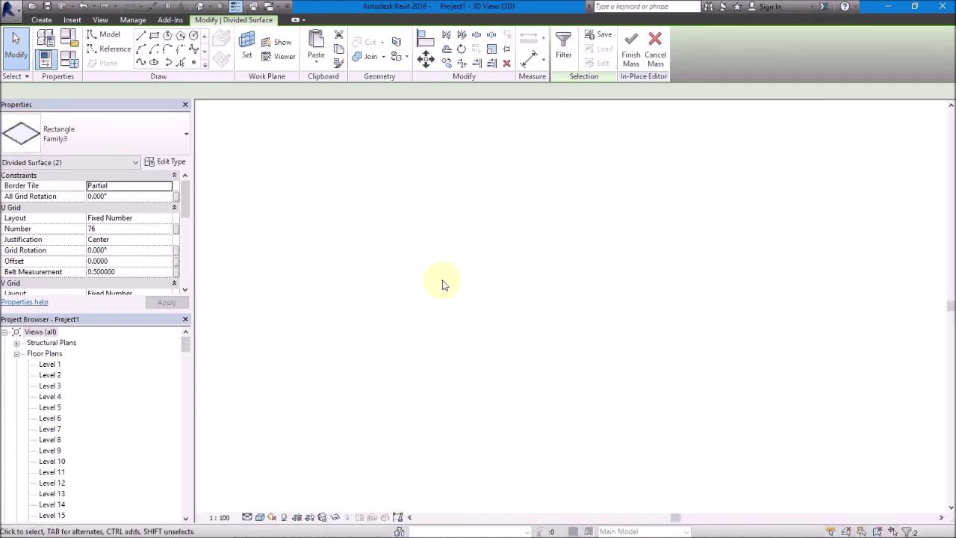
{"action": "left_click", "coordinate": [761, 358]}
{"action": "mouse_move", "coordinate": [762, 359]}
{"action": "middle_mouse_down", "text": "shift"}
{"action": "mouse_move", "coordinate": [642, 373]}
{"action": "mouse_move", "coordinate": [632, 335]}
{"action": "middle_mouse_up", "text": "shift"}
{"action": "scroll", "coordinate": [632, 335], "scroll_direction": "up", "scroll_amount": 3}
{"action": "scroll", "coordinate": [632, 335], "scroll_direction": "down", "scroll_amount": 3}
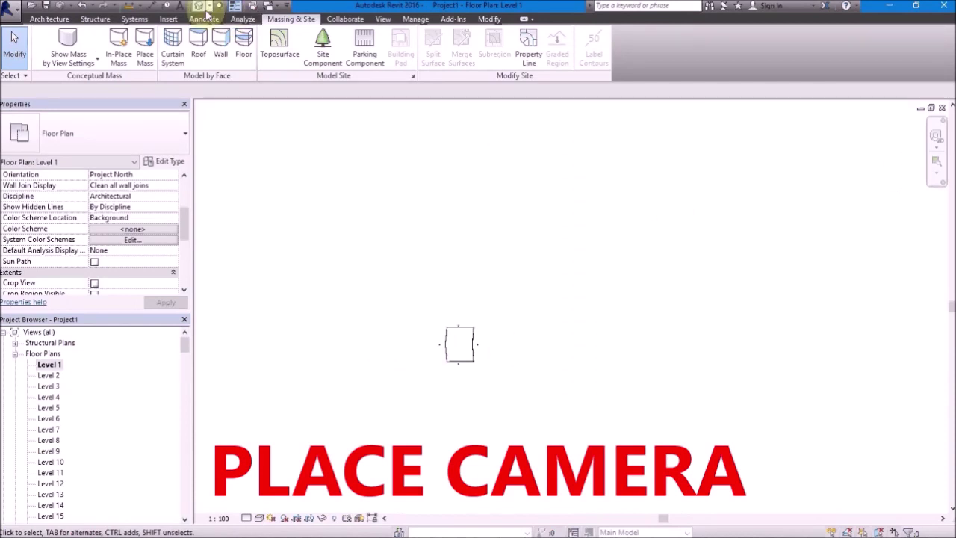
Step: Place a camera with its eye below the tower, aimed at the tower footprint
{"action": "left_click", "coordinate": [215, 7]}
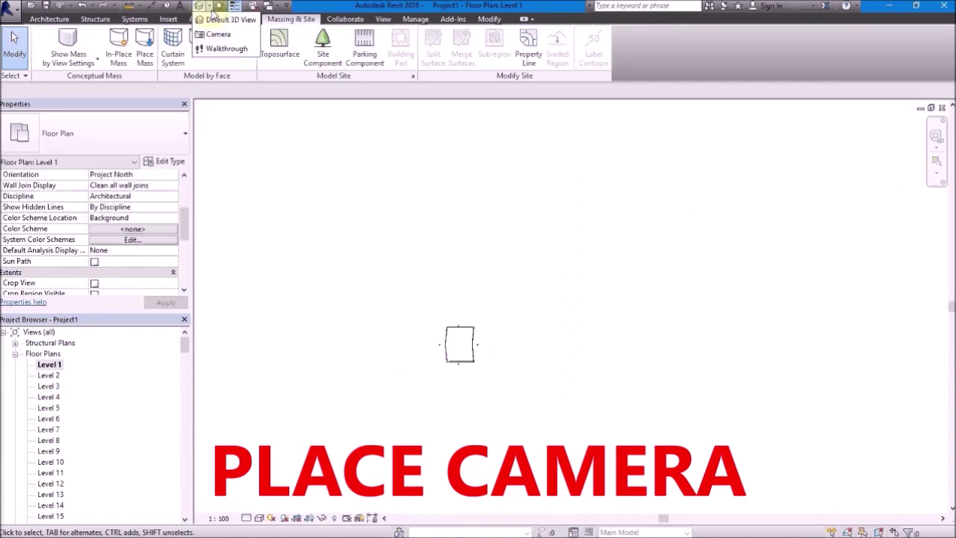
{"action": "left_click", "coordinate": [218, 35]}
{"action": "left_click", "coordinate": [536, 502]}
{"action": "left_click", "coordinate": [448, 311]}
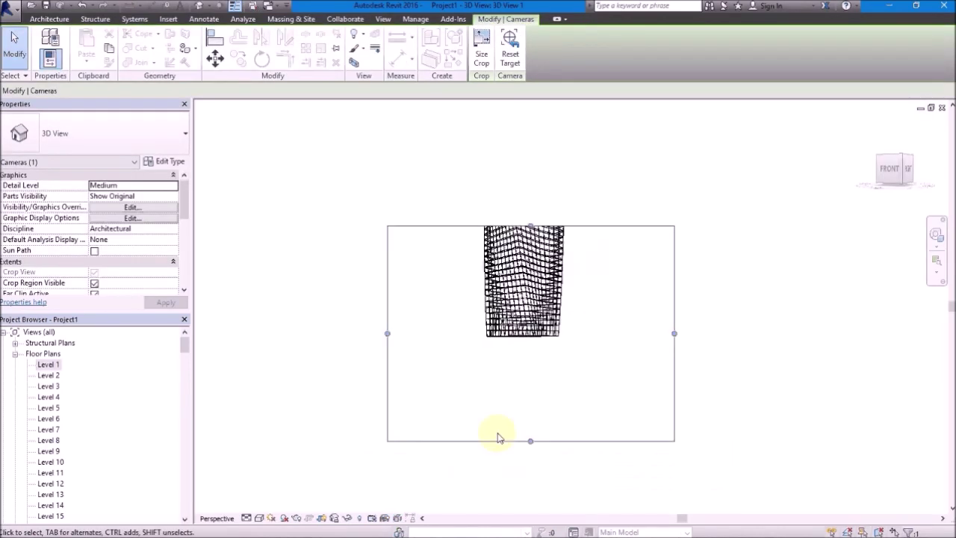
{"action": "scroll", "coordinate": [499, 437], "scroll_direction": "down", "scroll_amount": 2}
{"action": "scroll", "coordinate": [499, 438], "scroll_direction": "down", "scroll_amount": 1}
{"action": "scroll", "coordinate": [499, 436], "scroll_direction": "down", "scroll_amount": 2}
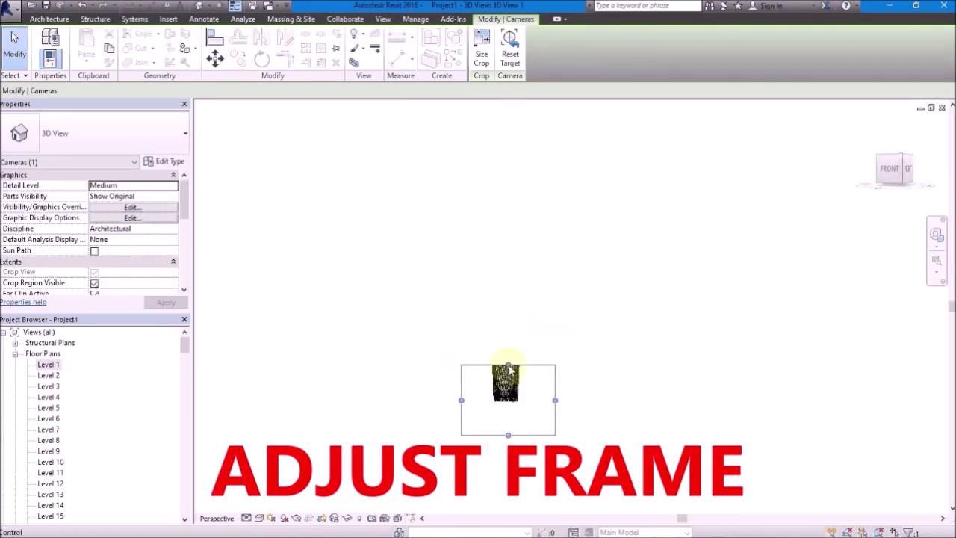
Step: Adjust the camera crop frame's top and bottom edges to fit the tower closely
{"action": "left_click_drag", "start_coordinate": [508, 364], "coordinate": [508, 192]}
{"action": "left_click", "coordinate": [523, 127]}
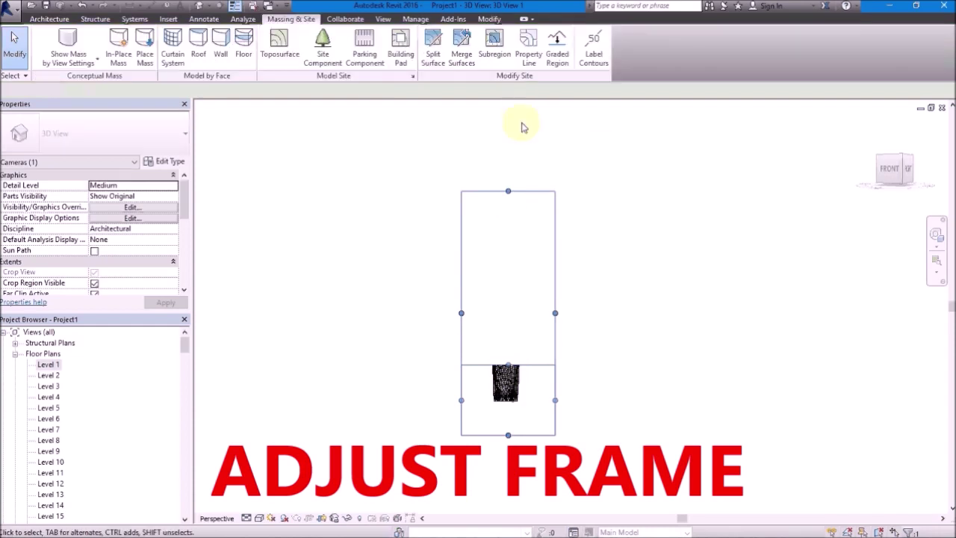
{"action": "left_click", "coordinate": [551, 390]}
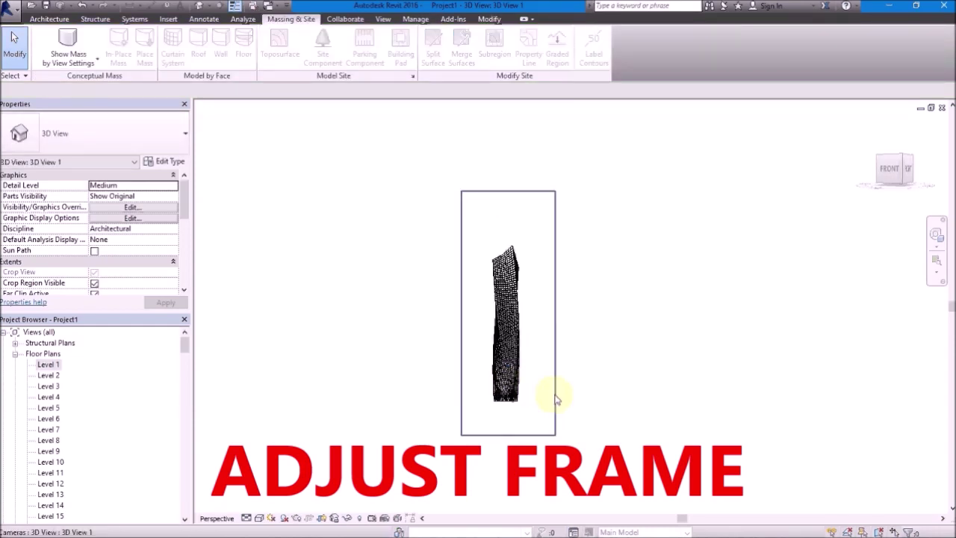
{"action": "left_click", "coordinate": [508, 436]}
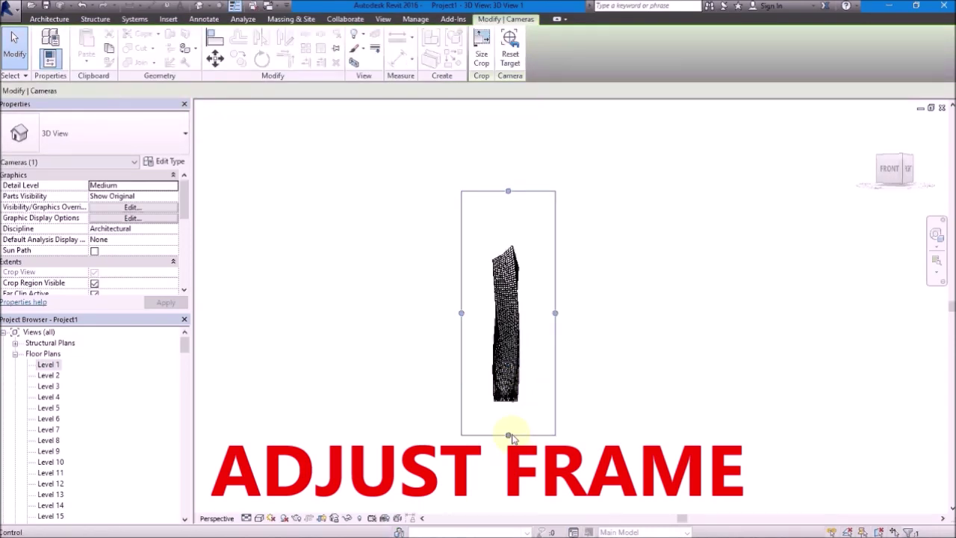
{"action": "scroll", "coordinate": [509, 437], "scroll_direction": "up", "scroll_amount": 2}
{"action": "left_click_drag", "start_coordinate": [507, 436], "coordinate": [503, 395]}
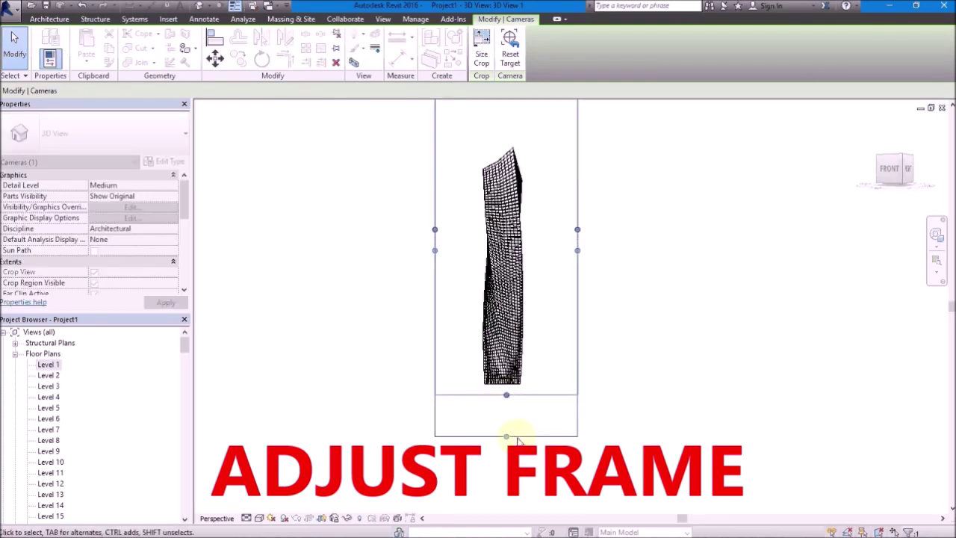
{"action": "scroll", "coordinate": [512, 438], "scroll_direction": "down", "scroll_amount": 1}
{"action": "scroll", "coordinate": [513, 438], "scroll_direction": "down", "scroll_amount": 1}
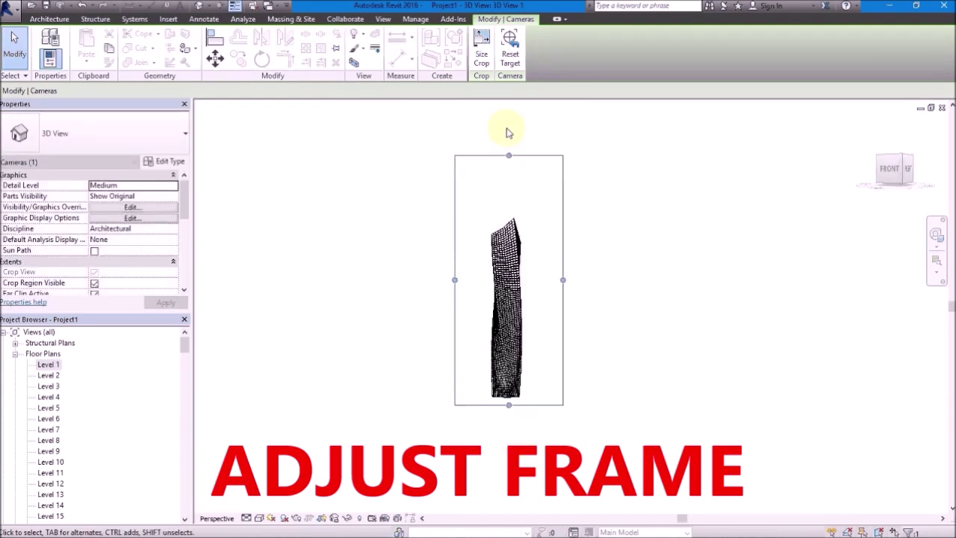
{"action": "left_click_drag", "start_coordinate": [508, 157], "coordinate": [509, 212]}
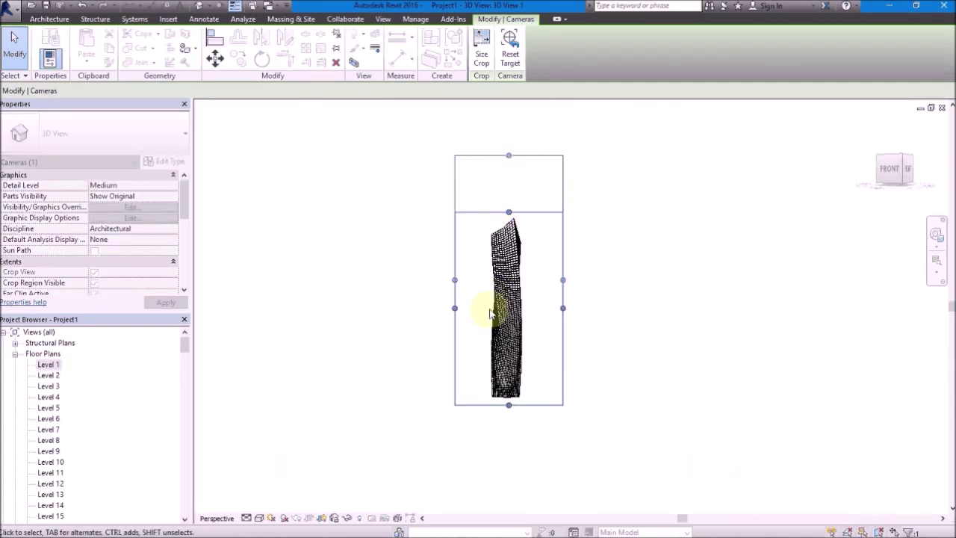
{"action": "scroll", "coordinate": [489, 314], "scroll_direction": "up", "scroll_amount": 1}
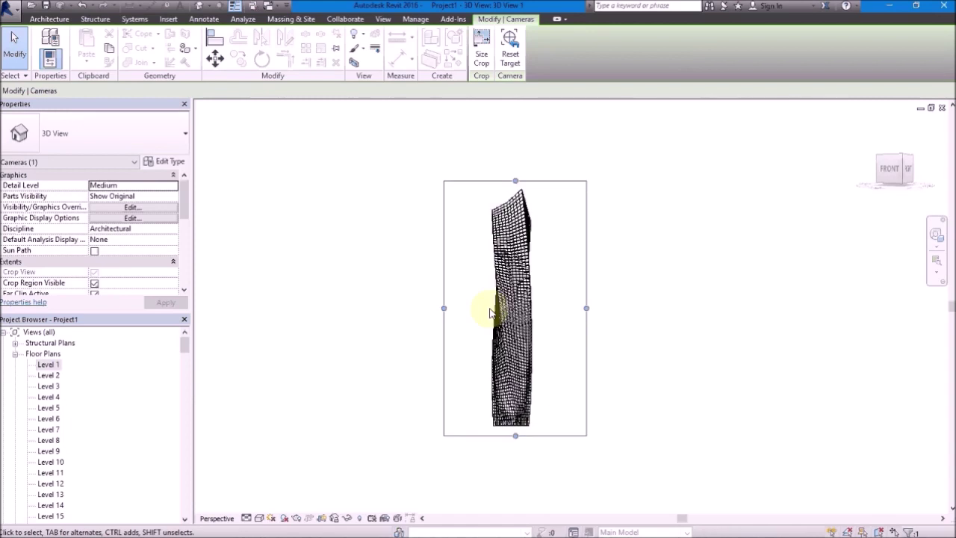
{"action": "key", "text": "Escape"}
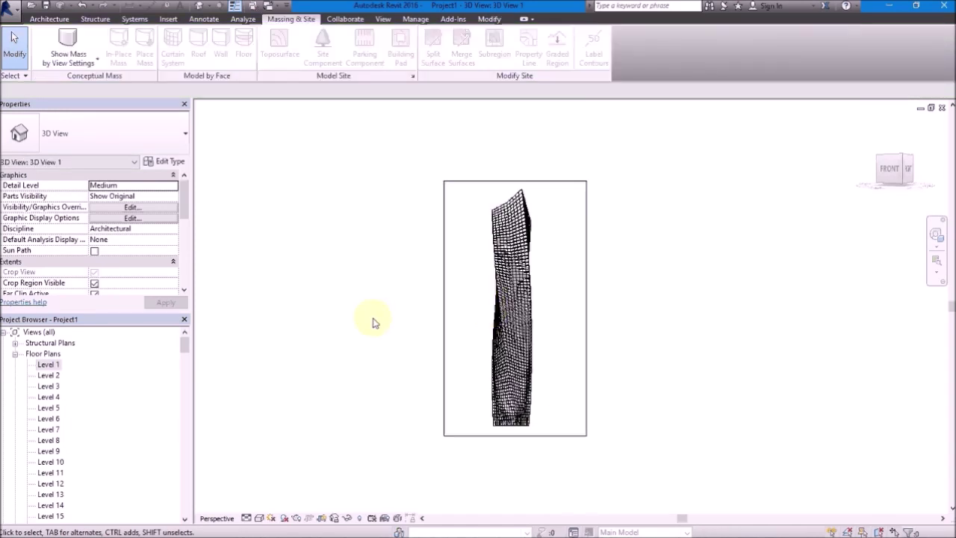
Step: Render the camera view with mental ray at Medium quality against a Sky: Few Clouds background
{"action": "key", "text": "r"}
{"action": "key", "text": "r"}
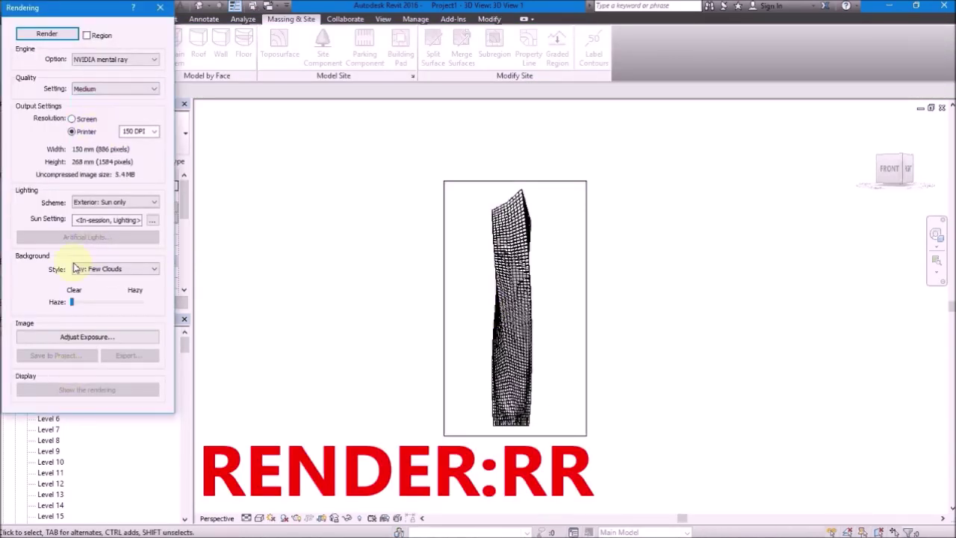
{"action": "left_click", "coordinate": [54, 35]}
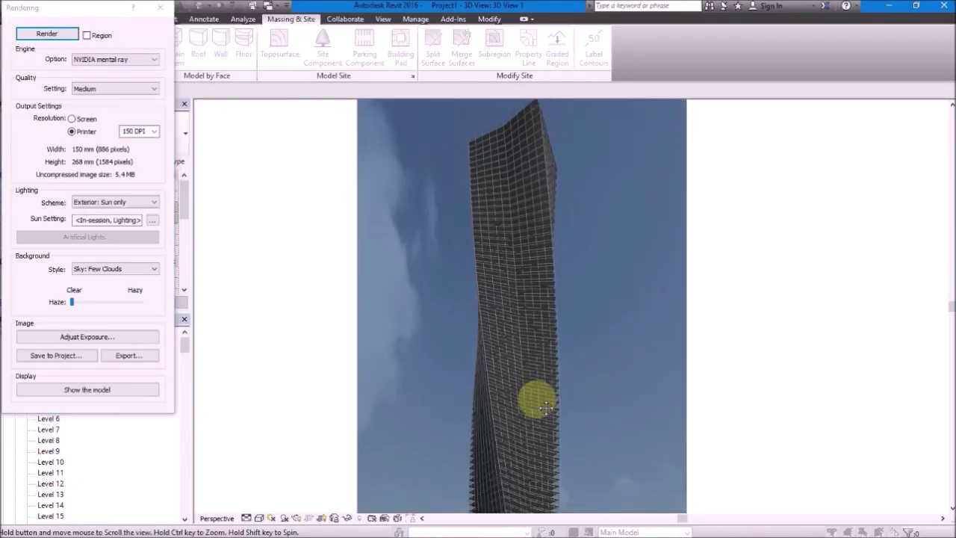
{"action": "mouse_move", "coordinate": [546, 407]}
{"action": "middle_mouse_down"}
{"action": "mouse_move", "coordinate": [549, 383]}
{"action": "mouse_move", "coordinate": [533, 406]}
{"action": "mouse_move", "coordinate": [533, 367]}
{"action": "mouse_move", "coordinate": [534, 465]}
{"action": "middle_mouse_up"}
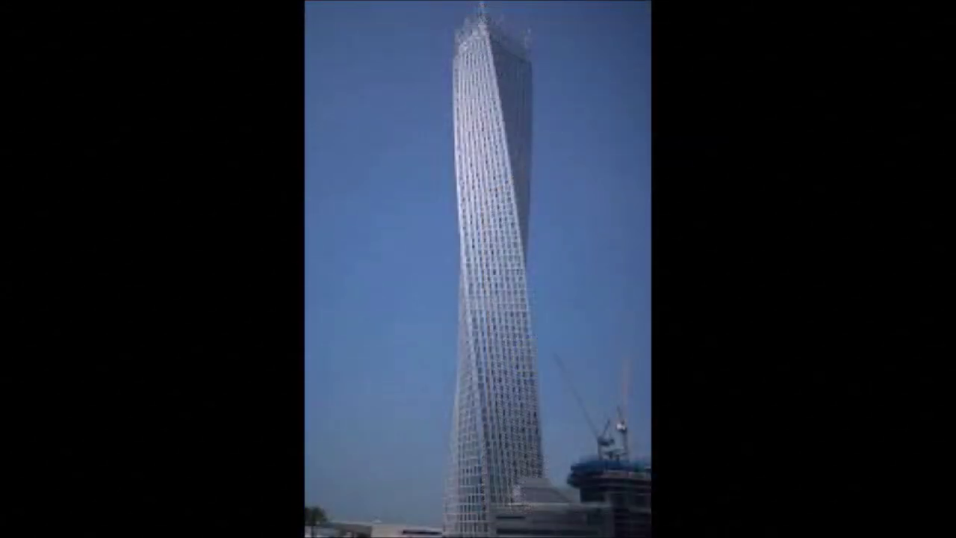